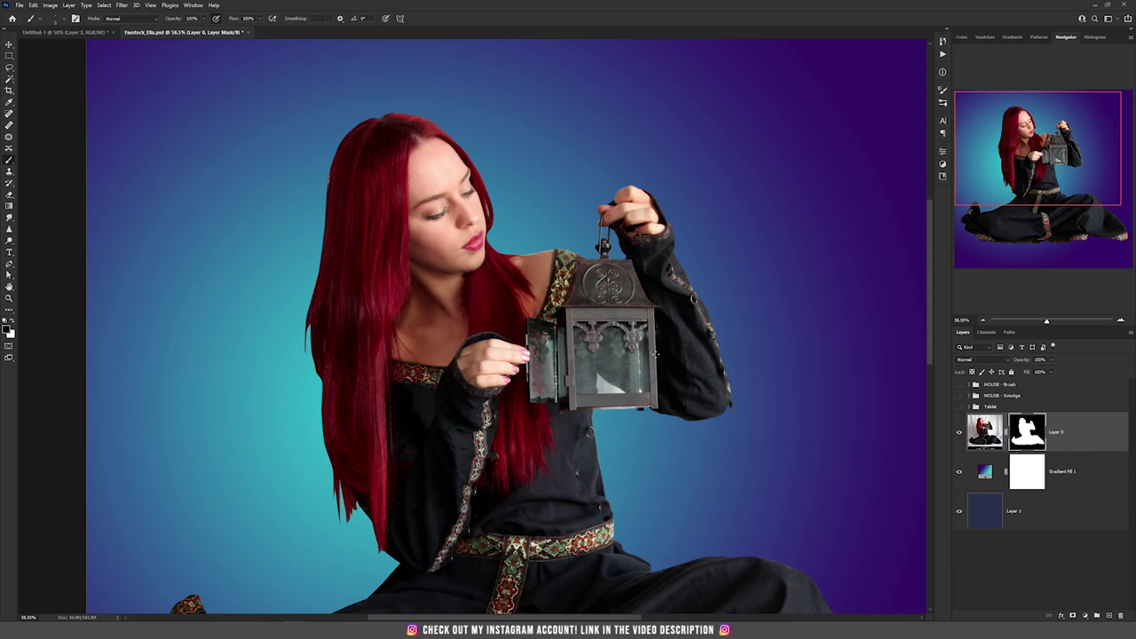
- Compare the photo without and with its layer mask, then preview the MOUSE - Brush, MOUSE - Smudge and Tablet groups one at a time
{"action": "left_click", "coordinate": [1022, 437], "text": "shift"}
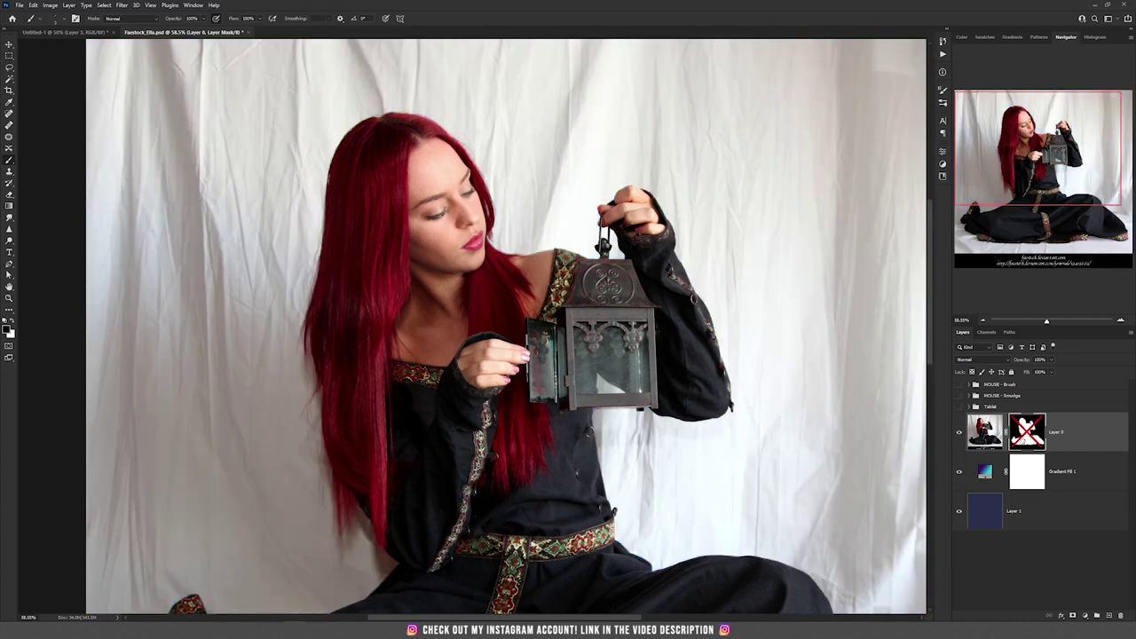
{"action": "left_click", "coordinate": [1023, 437], "text": "shift"}
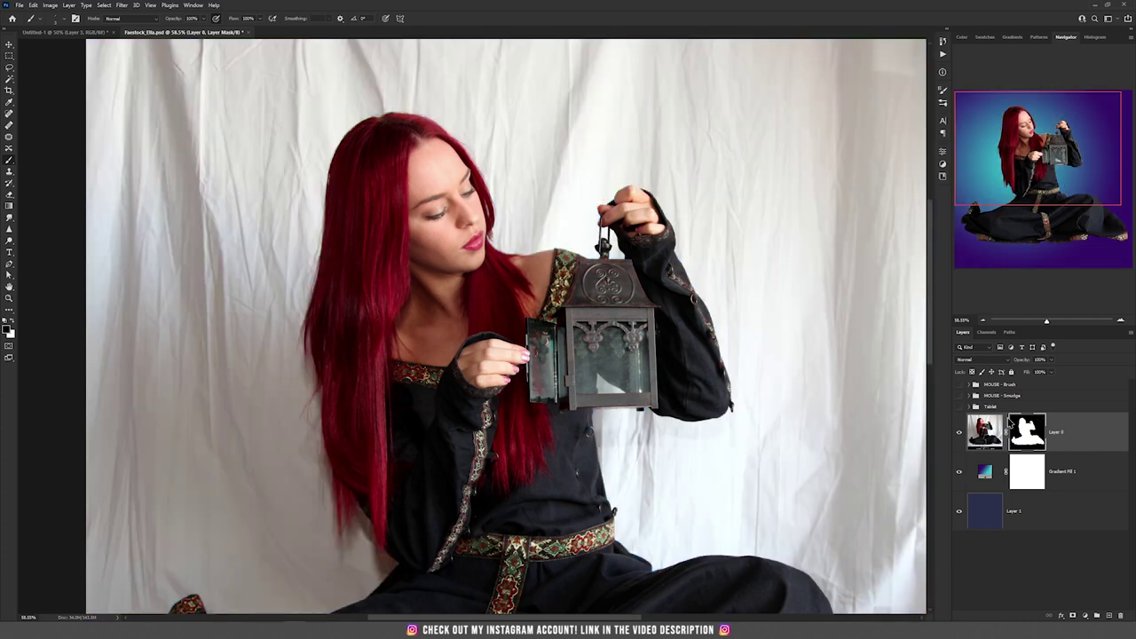
{"action": "left_click", "coordinate": [958, 384]}
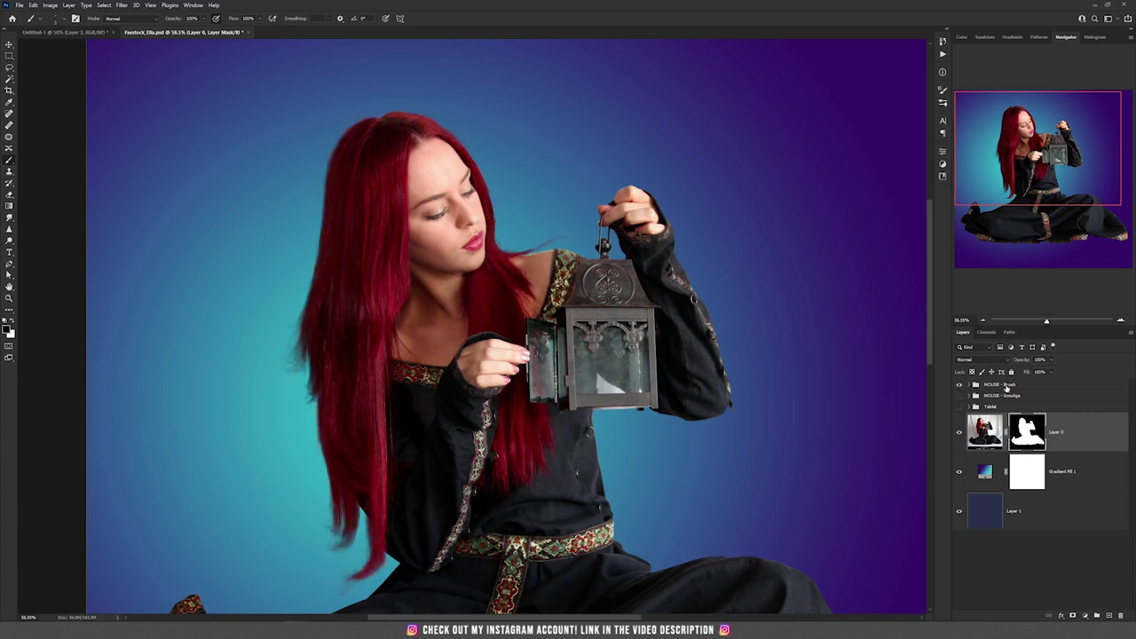
{"action": "left_click", "coordinate": [1002, 385]}
{"action": "left_click", "coordinate": [958, 384]}
{"action": "left_click", "coordinate": [958, 396]}
{"action": "left_click", "coordinate": [999, 396]}
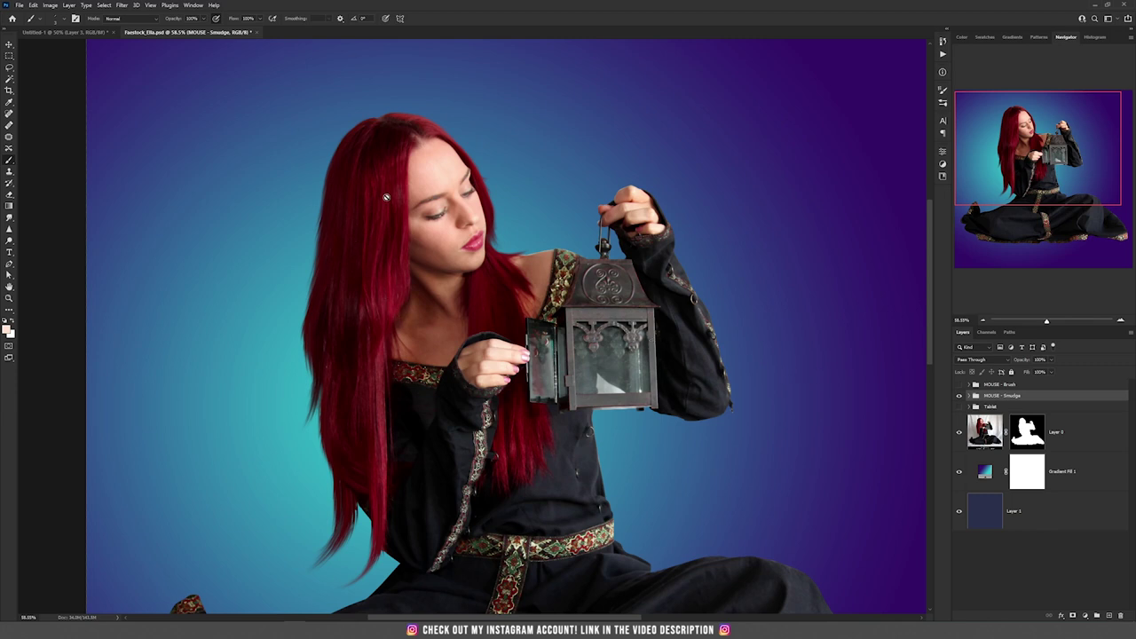
{"action": "left_click", "coordinate": [958, 396]}
{"action": "left_click", "coordinate": [958, 406]}
{"action": "left_click", "coordinate": [985, 408]}
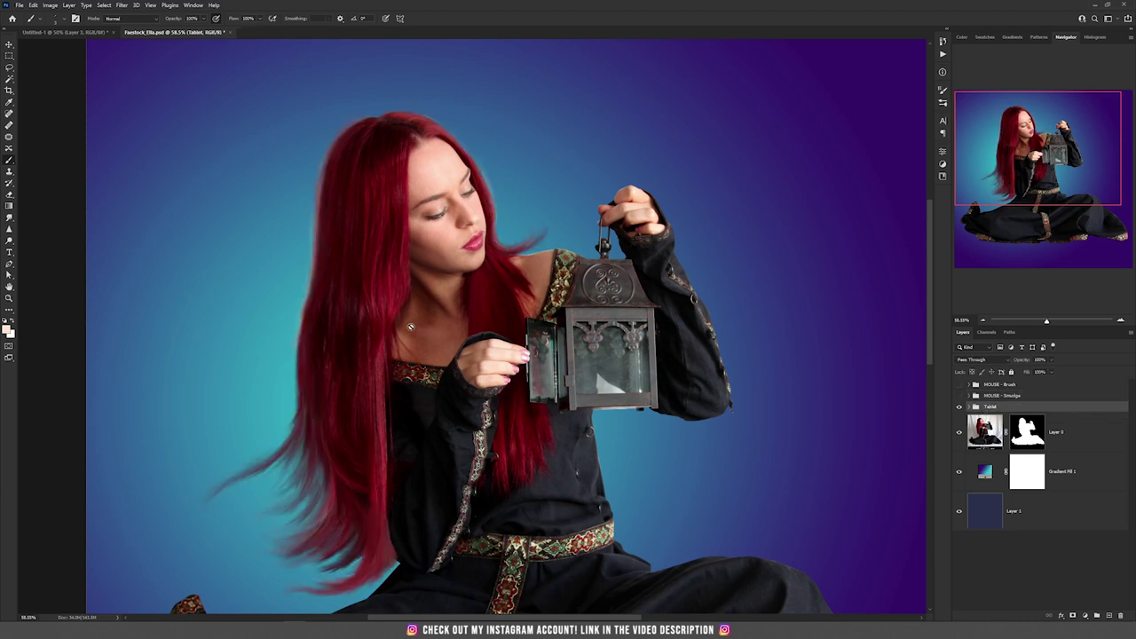
{"action": "scroll", "coordinate": [444, 362], "scroll_direction": "down", "scroll_amount": 1}
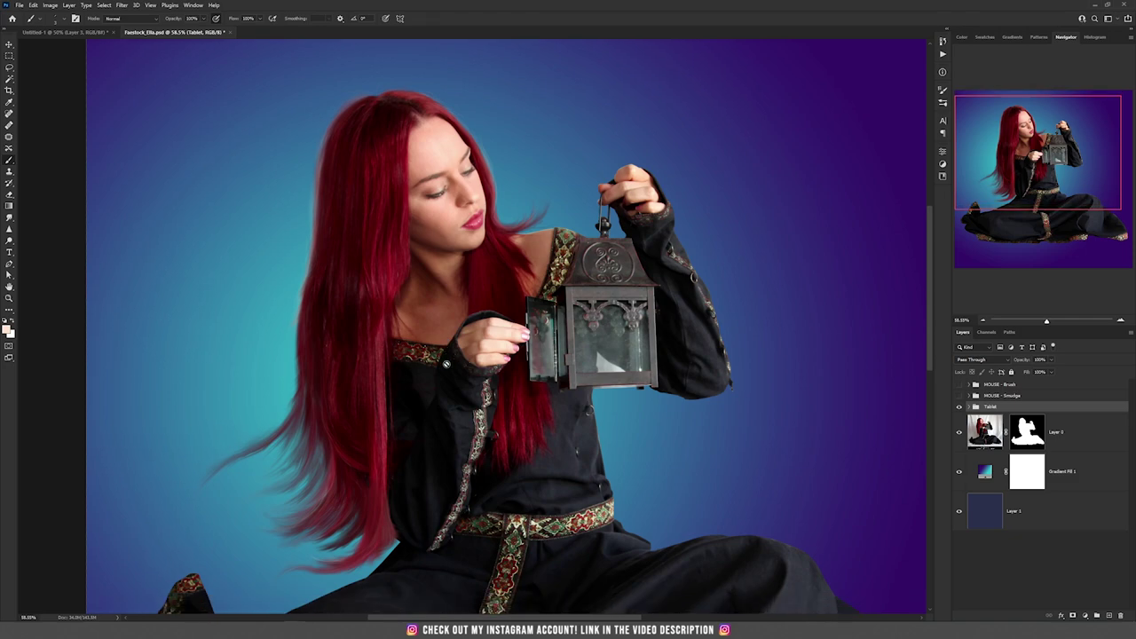
{"action": "scroll", "coordinate": [446, 364], "scroll_direction": "down", "scroll_amount": 1}
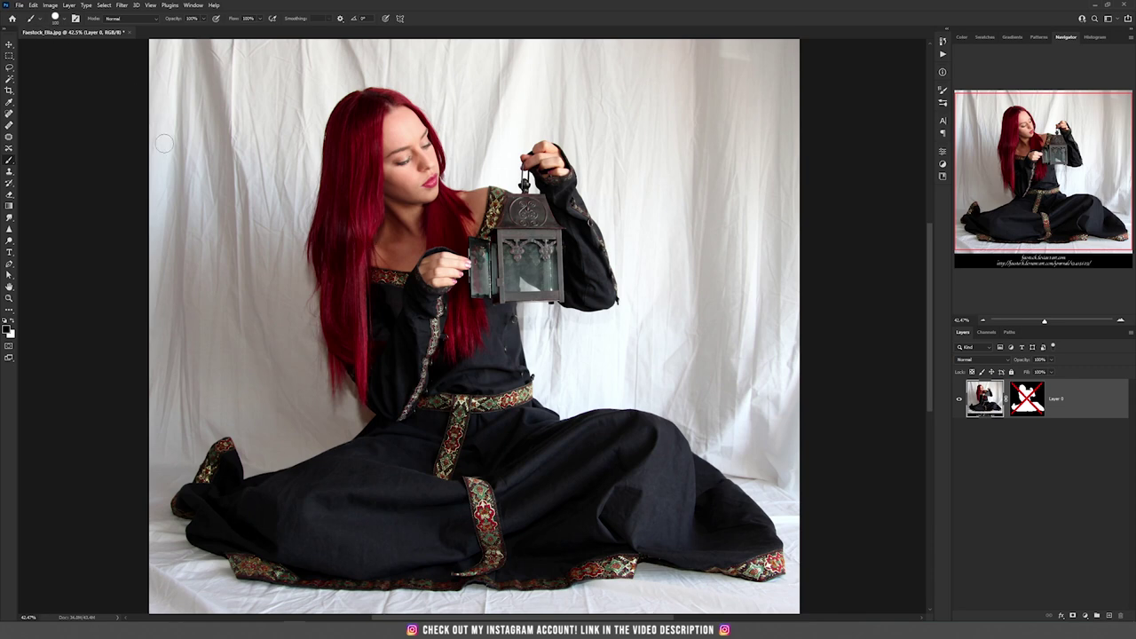
- Create a new 2000 x 2000 px document at 72 ppi with a white background, and add an empty layer
{"action": "left_click", "coordinate": [19, 4]}
{"action": "left_click", "coordinate": [36, 12]}
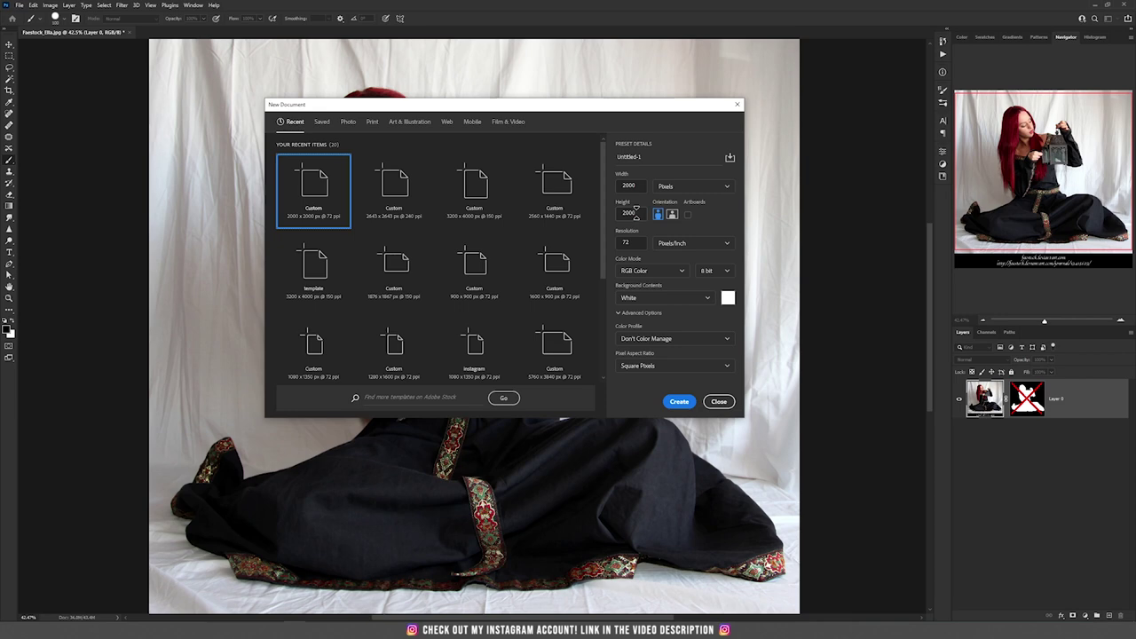
{"action": "left_click", "coordinate": [679, 401]}
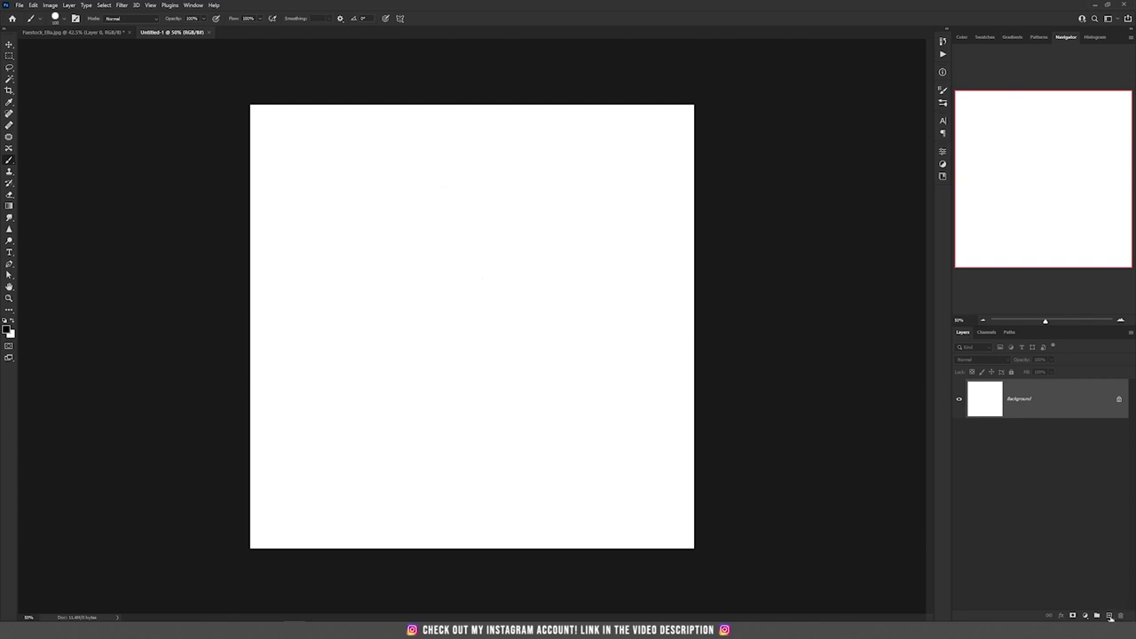
{"action": "left_click", "coordinate": [1109, 616]}
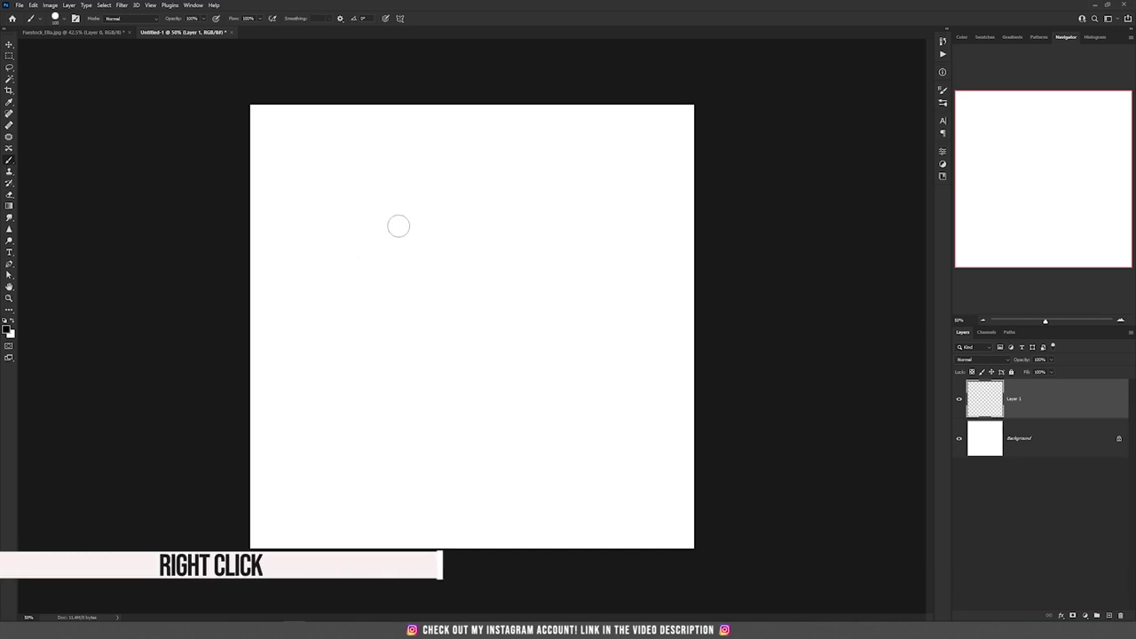
- With a hard round brush at 100% hardness, paint an irregular black blob near the centre of the new layer
{"action": "right_click", "coordinate": [396, 226]}
{"action": "left_click", "coordinate": [412, 320]}
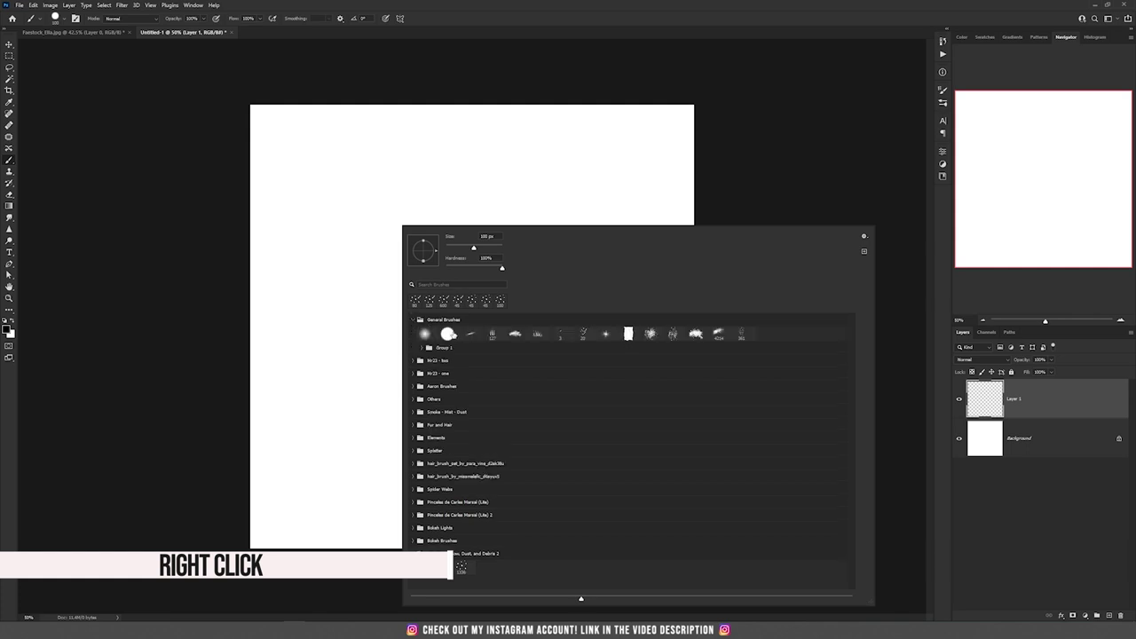
{"action": "left_click", "coordinate": [411, 4]}
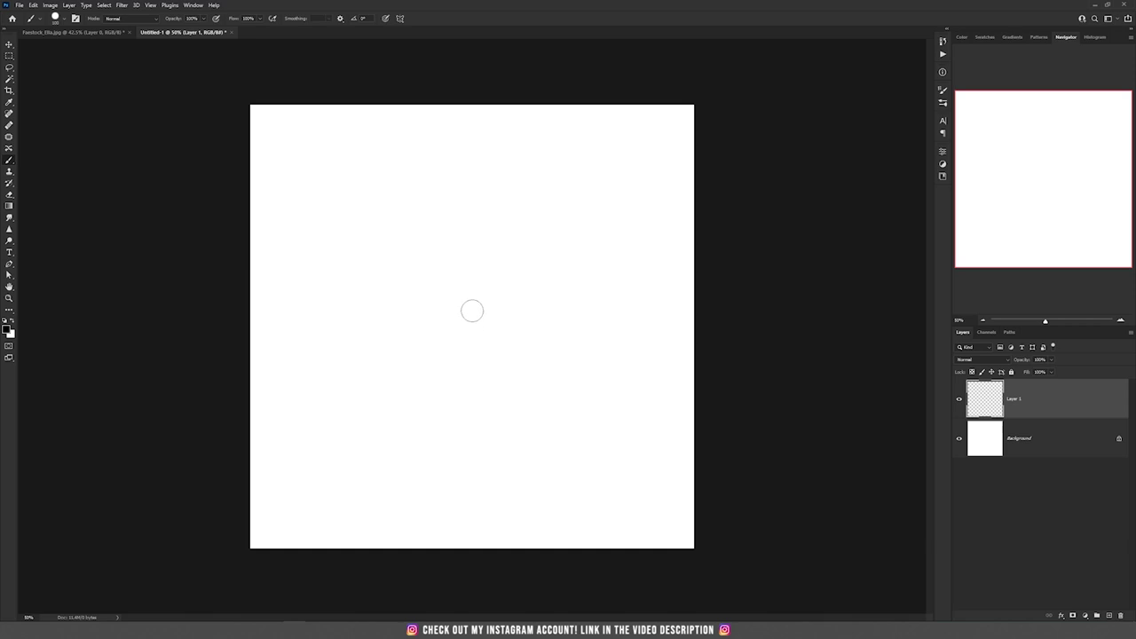
{"action": "left_click_drag", "start_coordinate": [465, 315], "coordinate": [471, 312]}
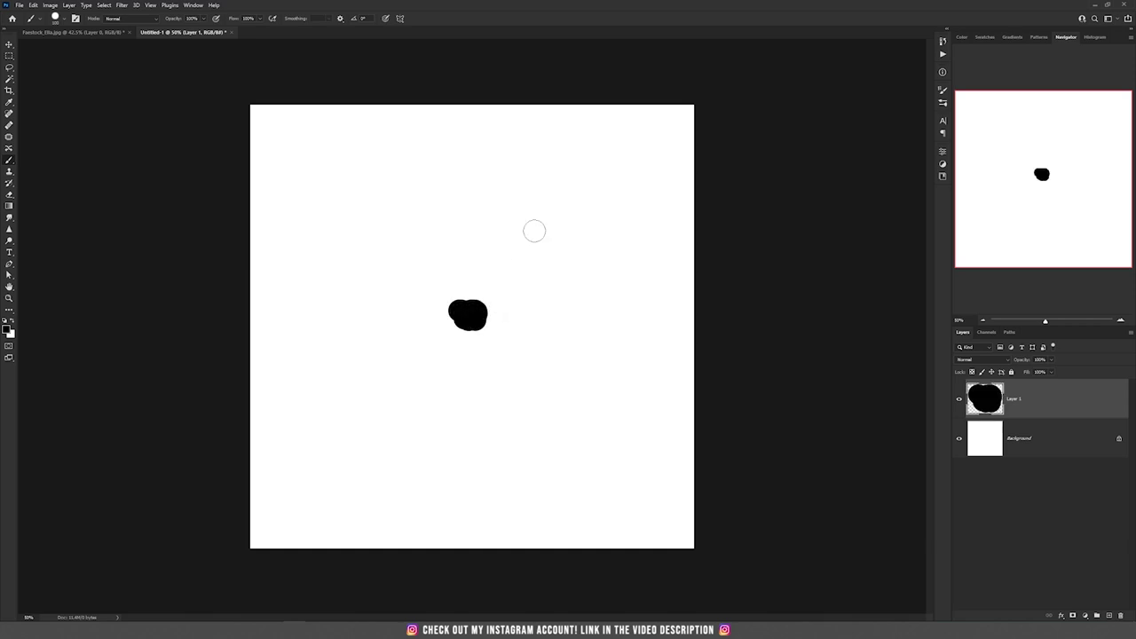
- Paint about seven smaller irregular black dots of varying size scattered around the central blob
{"action": "left_click", "coordinate": [578, 160]}
{"action": "key", "text": "ctrl+z"}
{"action": "left_click", "coordinate": [578, 160]}
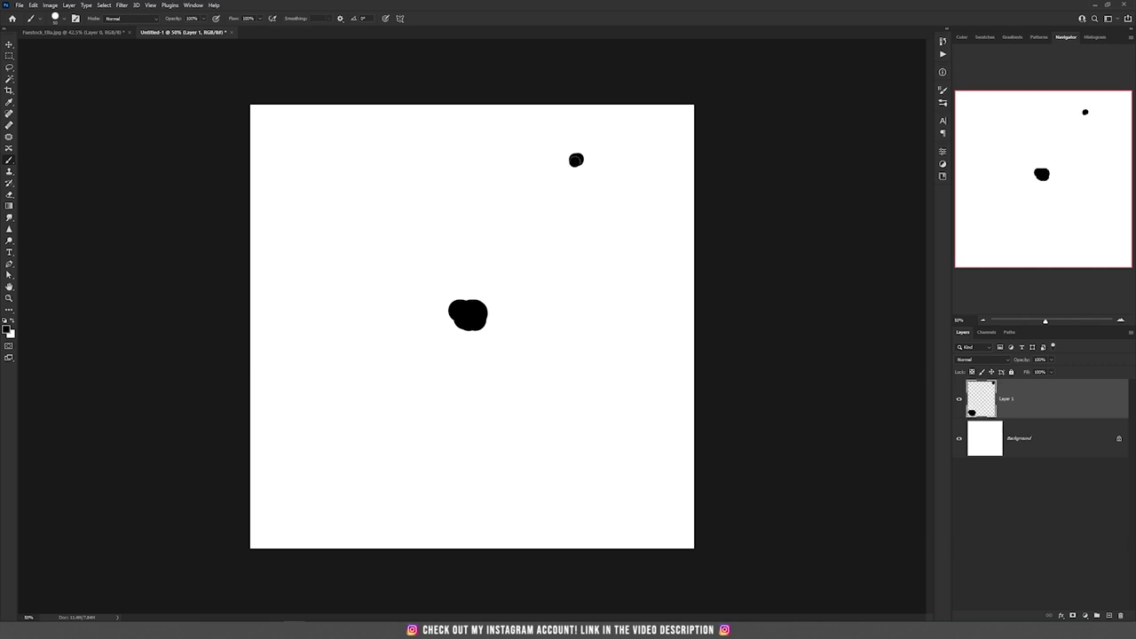
{"action": "left_click", "coordinate": [422, 167]}
{"action": "left_click", "coordinate": [319, 224]}
{"action": "left_click_drag", "start_coordinate": [320, 222], "coordinate": [323, 228]}
{"action": "key", "text": "]"}
{"action": "key", "text": "]"}
{"action": "mouse_move", "coordinate": [311, 380]}
{"action": "left_mouse_down"}
{"action": "mouse_move", "coordinate": [330, 387]}
{"action": "mouse_move", "coordinate": [338, 364]}
{"action": "left_mouse_up"}
{"action": "key", "text": "ctrl+z"}
{"action": "left_click_drag", "start_coordinate": [450, 428], "coordinate": [457, 424]}
{"action": "left_click_drag", "start_coordinate": [599, 389], "coordinate": [591, 409]}
{"action": "left_click_drag", "start_coordinate": [586, 262], "coordinate": [593, 268]}
{"action": "key", "text": "v"}
{"action": "mouse_move", "coordinate": [521, 246]}
{"action": "left_mouse_down"}
{"action": "mouse_move", "coordinate": [536, 282]}
{"action": "mouse_move", "coordinate": [531, 273]}
{"action": "left_mouse_up"}
{"action": "key", "text": "ctrl+z"}
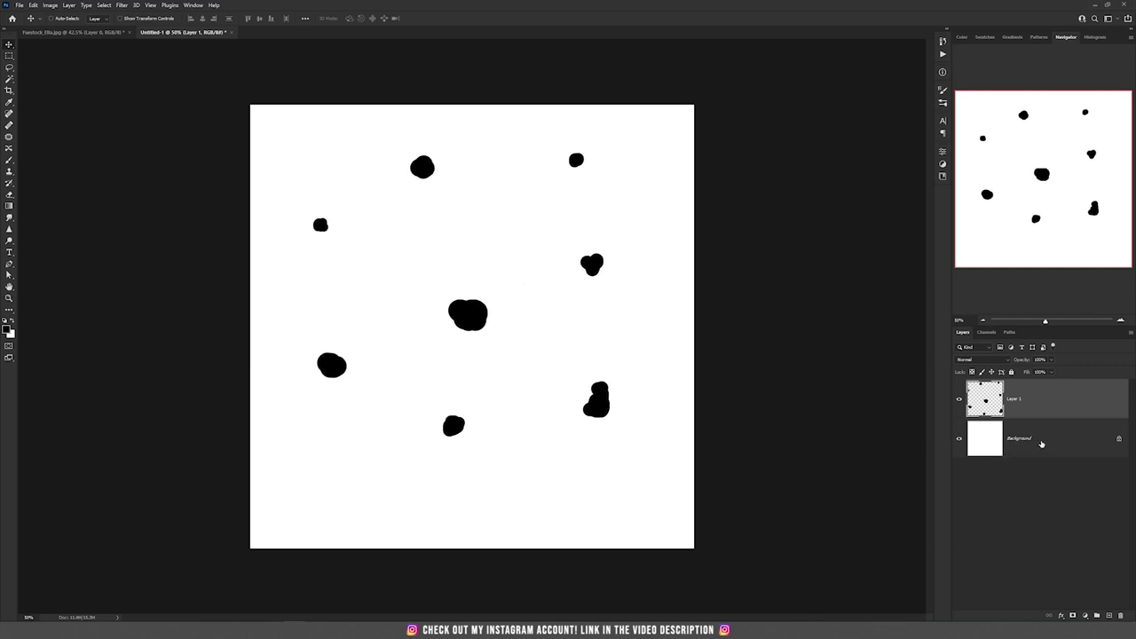
- Delete the Background layer and define the painted dots as a brush preset named "hair brush", undoing any trial stroke
{"action": "left_click", "coordinate": [1042, 444]}
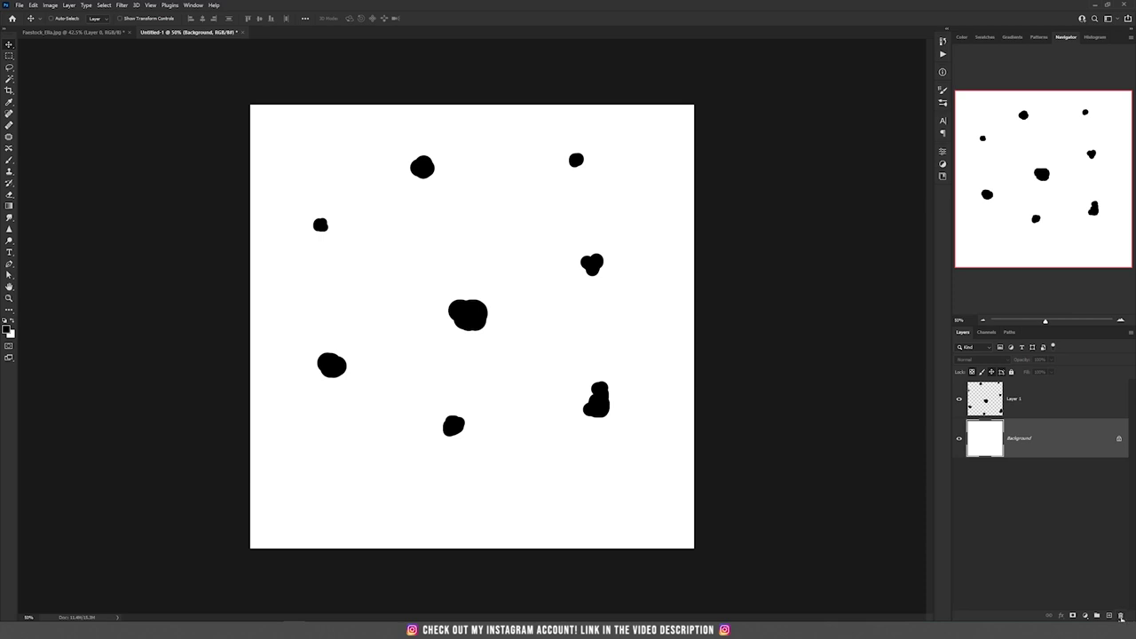
{"action": "left_click", "coordinate": [1120, 616]}
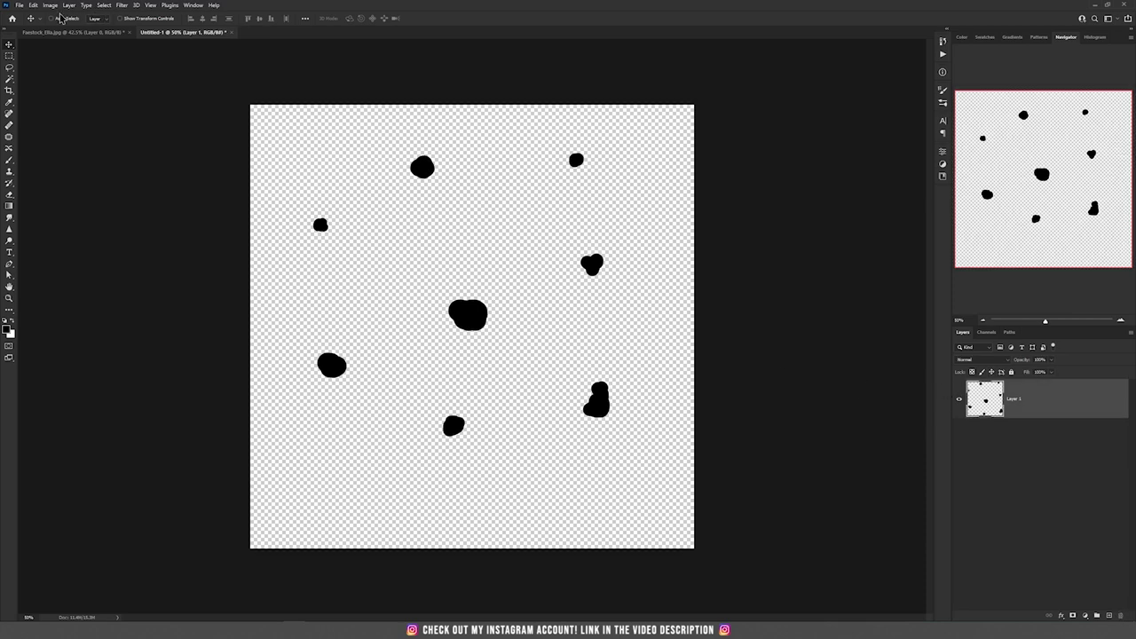
{"action": "left_click", "coordinate": [34, 5]}
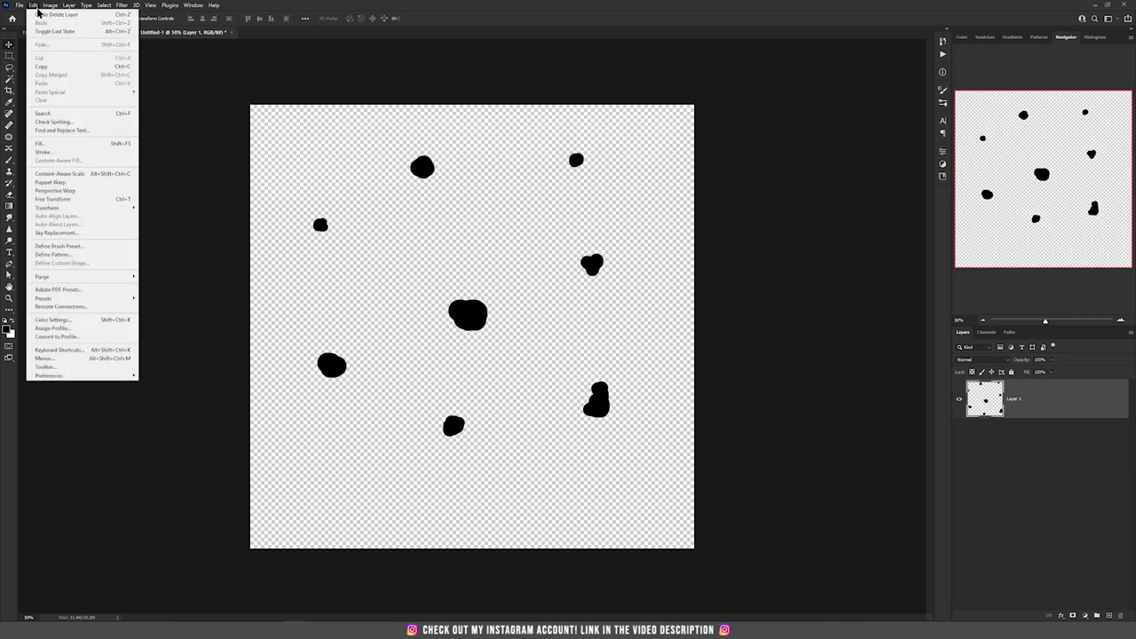
{"action": "left_click", "coordinate": [90, 249]}
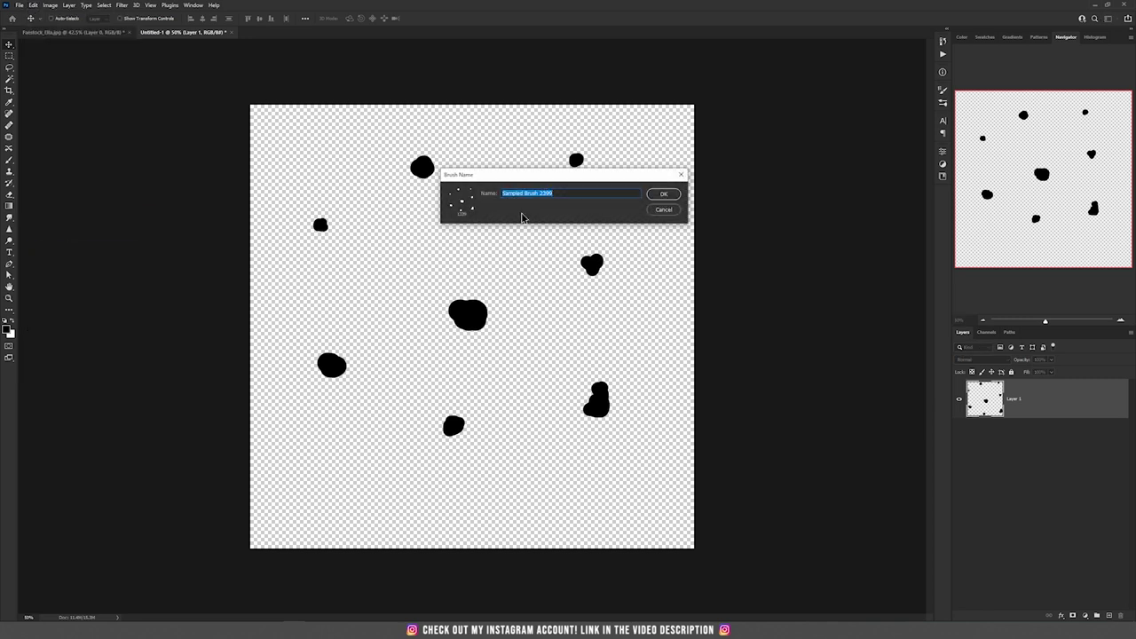
{"action": "type", "text": "hair brush"}
{"action": "key", "text": "Return"}
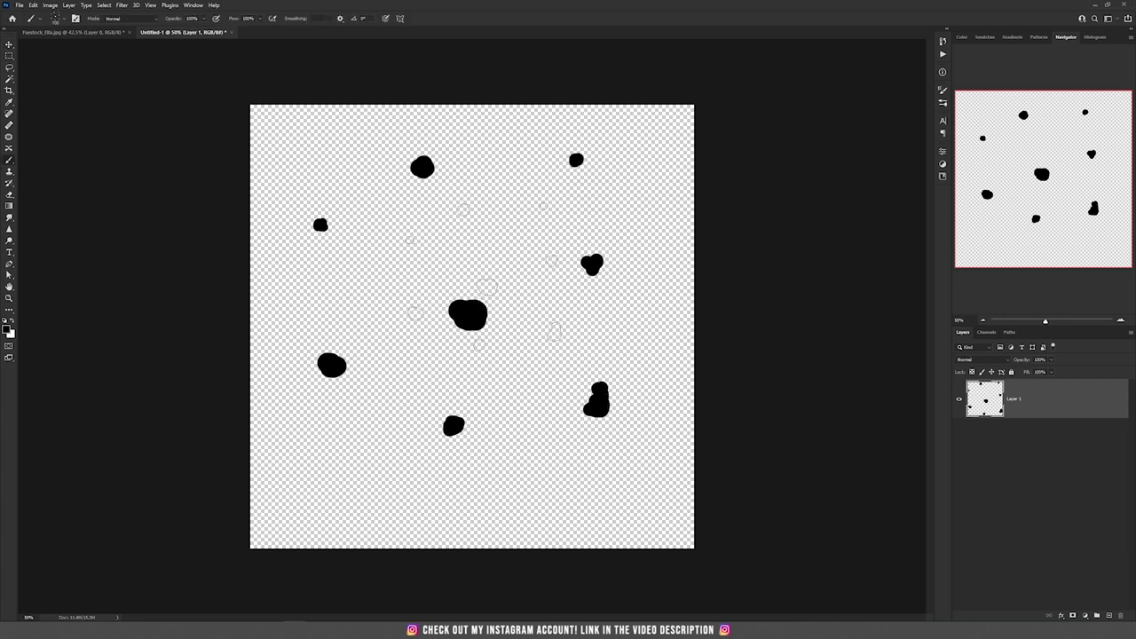
{"action": "mouse_move", "coordinate": [373, 239]}
{"action": "left_mouse_down"}
{"action": "mouse_move", "coordinate": [497, 249]}
{"action": "mouse_move", "coordinate": [479, 391]}
{"action": "mouse_move", "coordinate": [426, 426]}
{"action": "mouse_move", "coordinate": [497, 222]}
{"action": "mouse_move", "coordinate": [577, 231]}
{"action": "left_mouse_up"}
{"action": "key", "text": "ctrl+z"}
- Add a new layer filled with white using the Paint Bucket, and add another empty layer above it
{"action": "left_click", "coordinate": [1108, 616]}
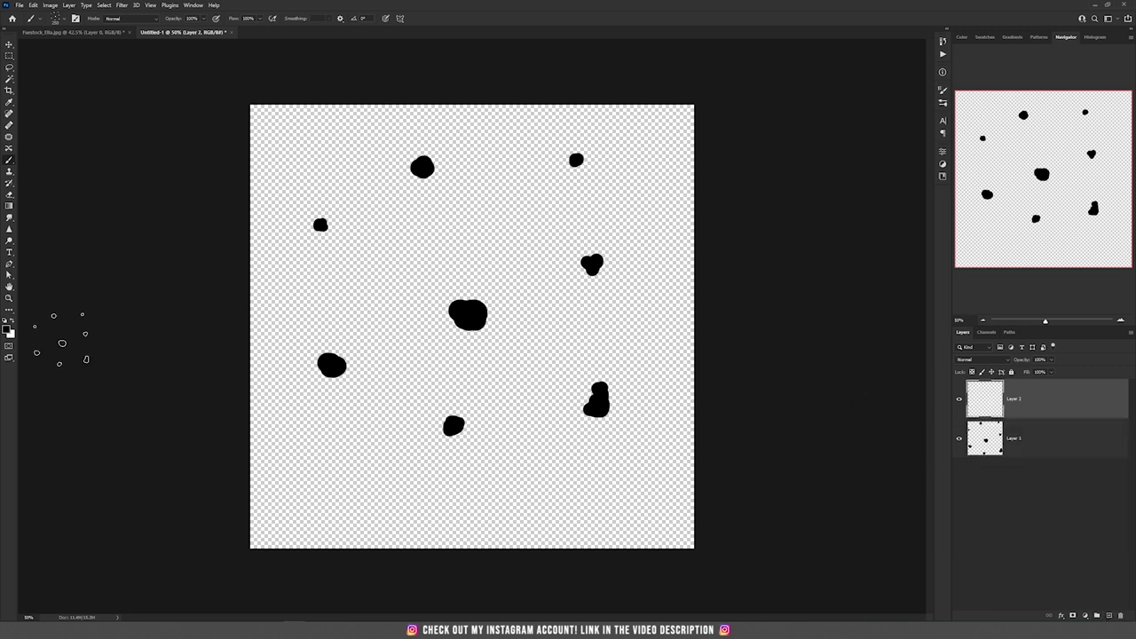
{"action": "left_click", "coordinate": [13, 321]}
{"action": "key", "text": "g"}
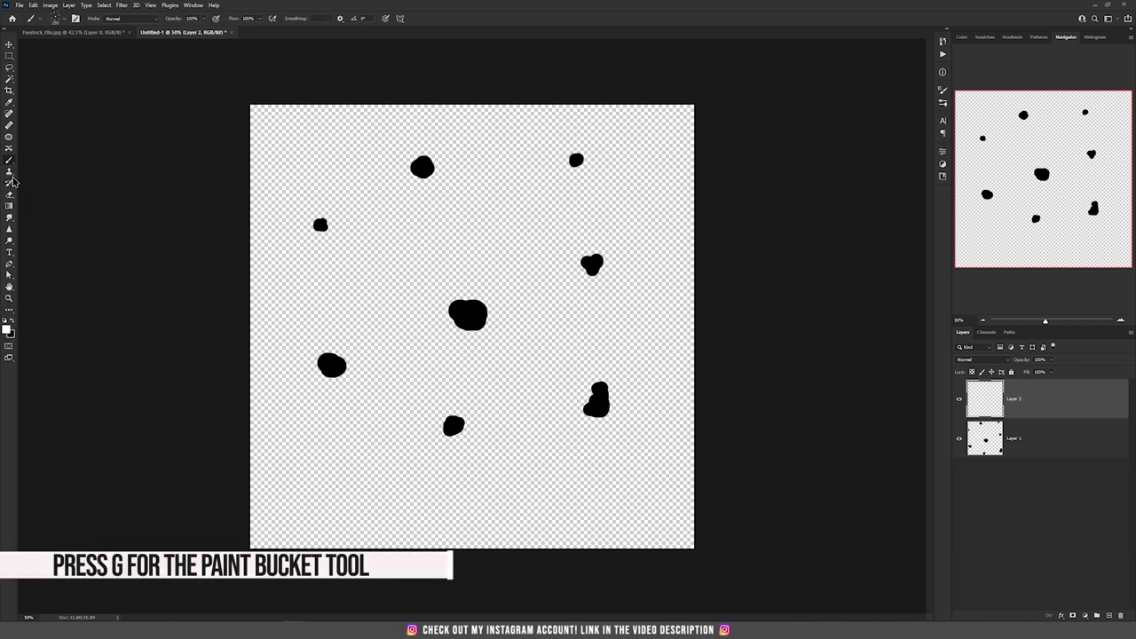
{"action": "left_click", "coordinate": [376, 247]}
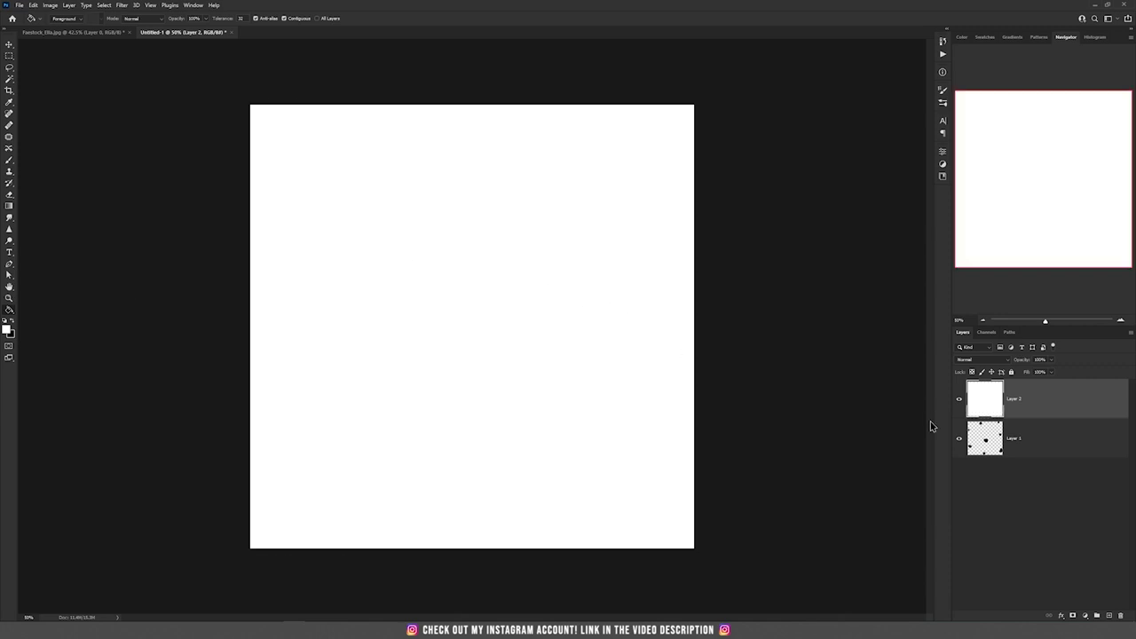
{"action": "left_click", "coordinate": [1110, 615]}
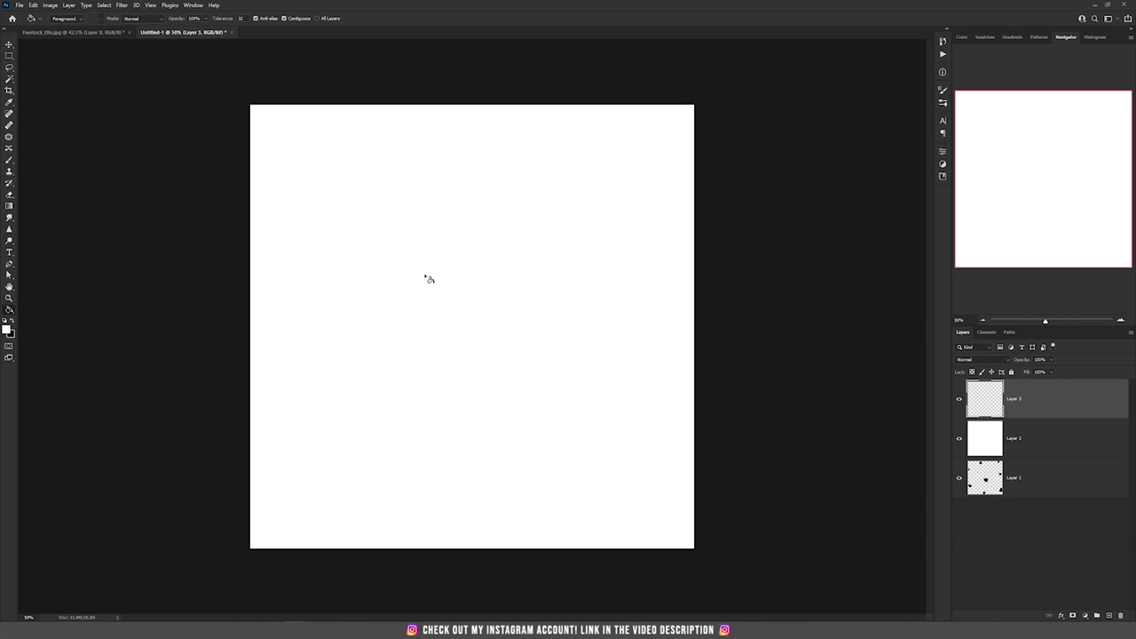
- Select the newly defined dot brush preset, try a black stroke at its full size on the empty layer, and undo it
{"action": "key", "text": "b"}
{"action": "right_click", "coordinate": [406, 252]}
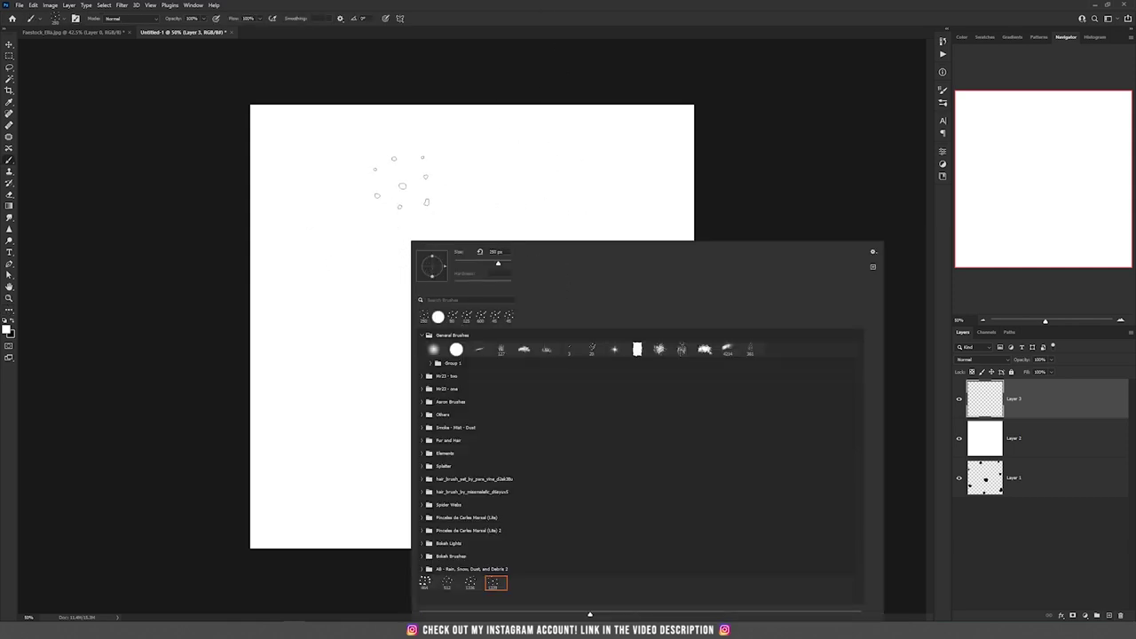
{"action": "right_click", "coordinate": [400, 186]}
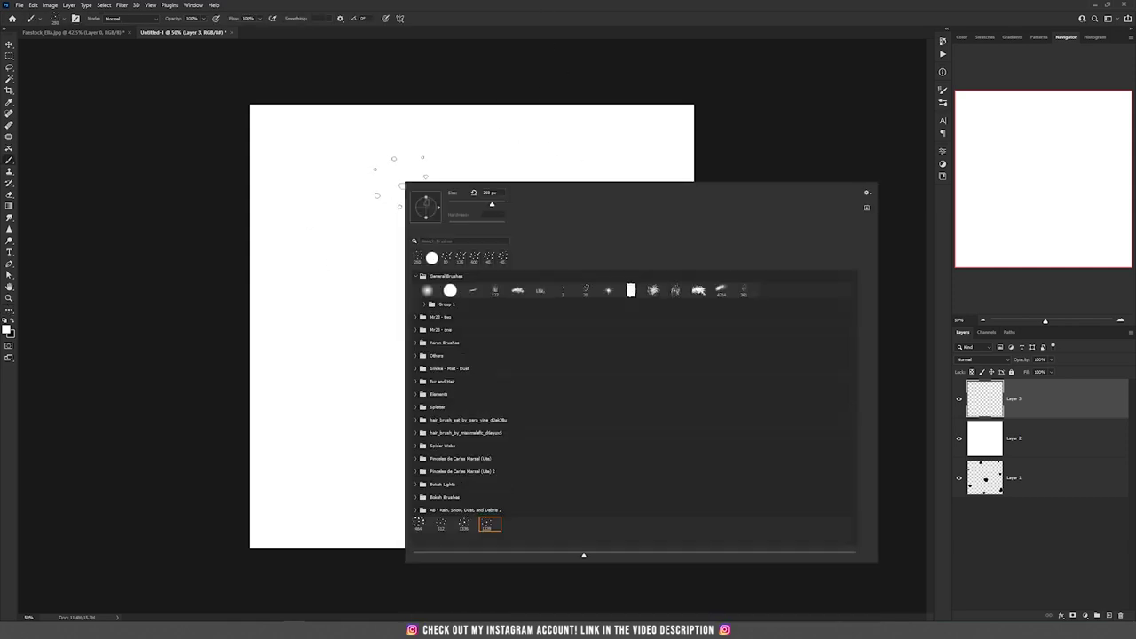
{"action": "left_click", "coordinate": [493, 528]}
{"action": "left_click", "coordinate": [449, 5]}
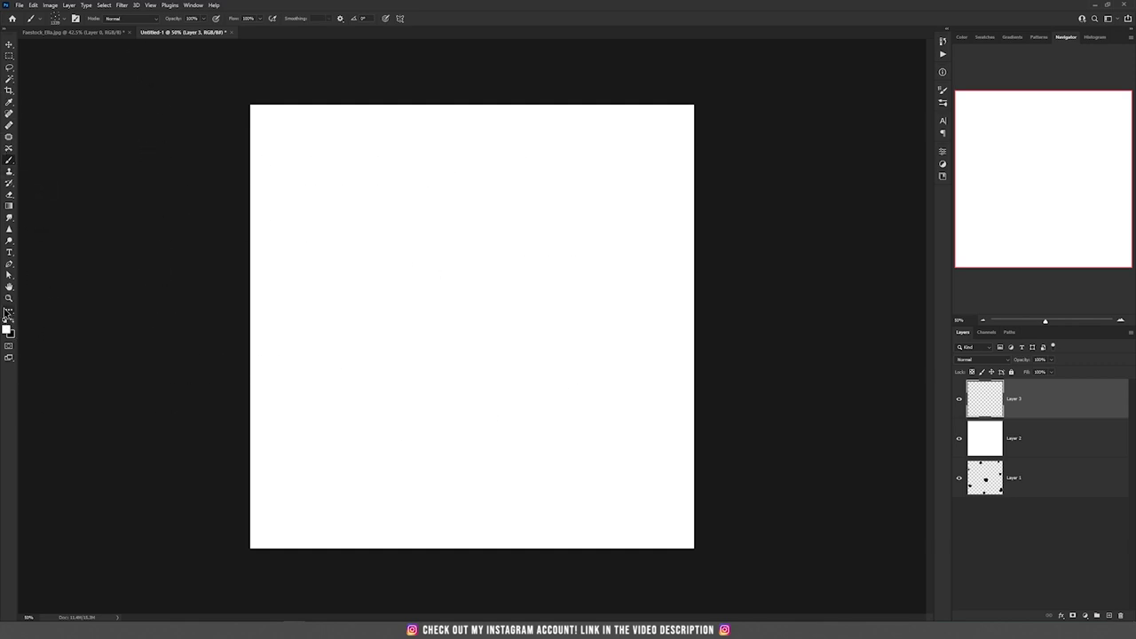
{"action": "mouse_move", "coordinate": [466, 308]}
{"action": "left_mouse_down"}
{"action": "mouse_move", "coordinate": [508, 315]}
{"action": "mouse_move", "coordinate": [489, 307]}
{"action": "left_mouse_up"}
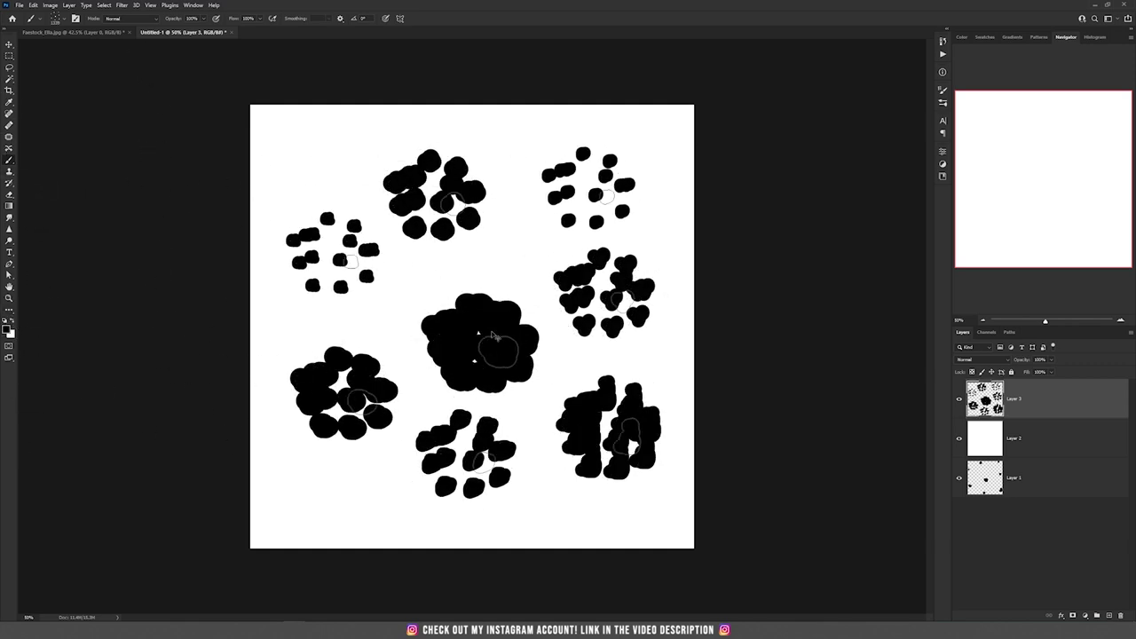
{"action": "key", "text": "ctrl+z"}
- Reduce the dot brush to a much smaller size, test it with a curved hair-like stroke on the canvas, and undo that stroke
{"action": "key", "text": "bracketleft"}
{"action": "key", "text": "bracketleft"}
{"action": "key", "text": "bracketleft"}
{"action": "key", "text": "bracketleft"}
{"action": "key", "text": "bracketleft"}
{"action": "key", "text": "bracketleft"}
{"action": "key", "text": "bracketleft"}
{"action": "key", "text": "bracketleft"}
{"action": "key", "text": "bracketleft"}
{"action": "key", "text": "bracketleft"}
{"action": "key", "text": "bracketleft"}
{"action": "key", "text": "bracketleft"}
{"action": "key", "text": "bracketleft"}
{"action": "key", "text": "bracketleft"}
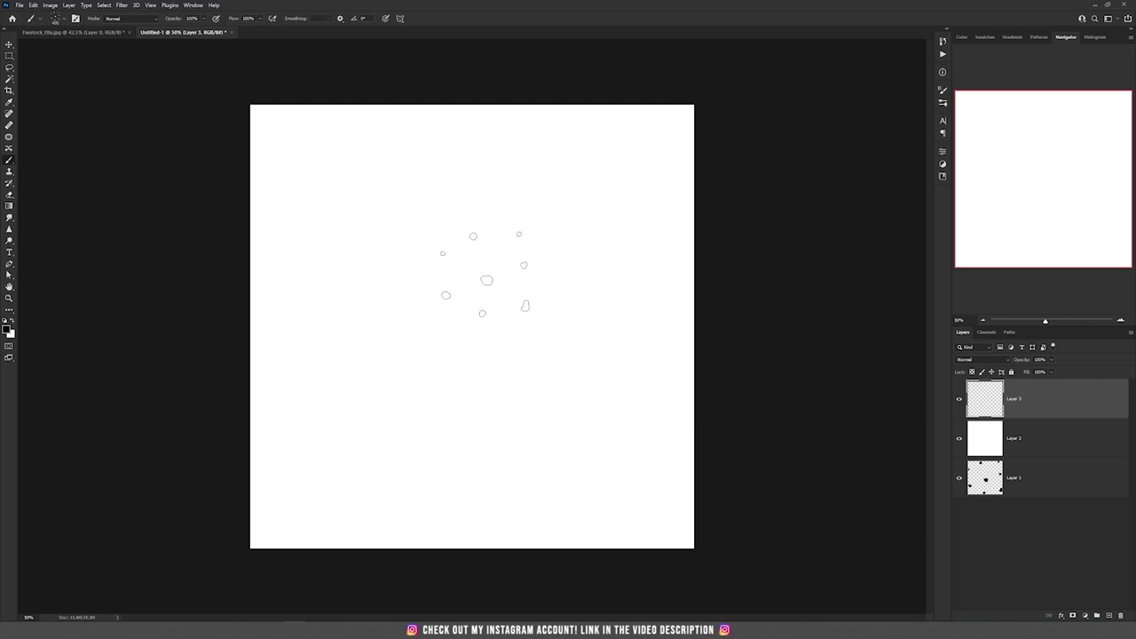
{"action": "mouse_move", "coordinate": [466, 180]}
{"action": "left_mouse_down"}
{"action": "mouse_move", "coordinate": [331, 384]}
{"action": "mouse_move", "coordinate": [313, 383]}
{"action": "left_mouse_up"}
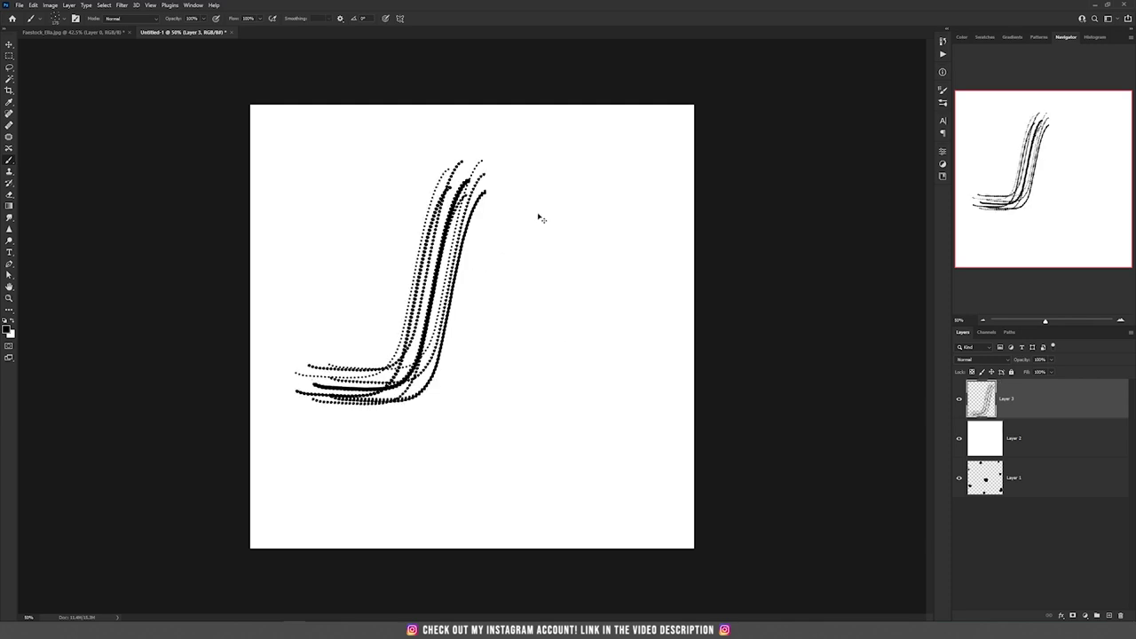
{"action": "key", "text": "ctrl+z"}
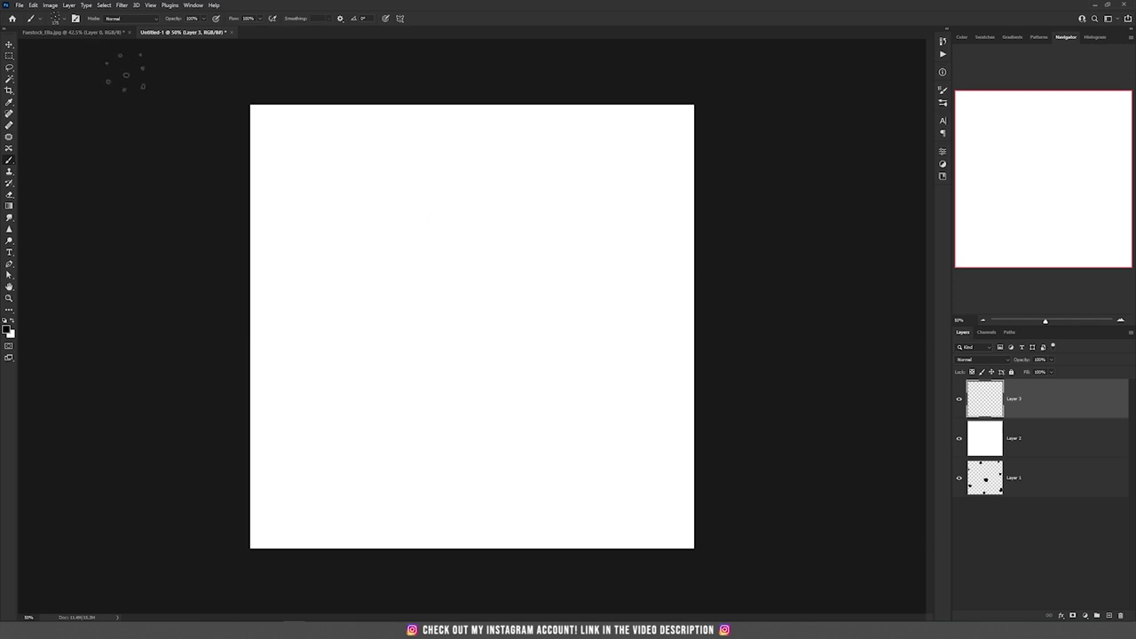
- Enable Transfer in the dot brush's settings and set its Opacity Jitter control to Fade
{"action": "left_click", "coordinate": [75, 19]}
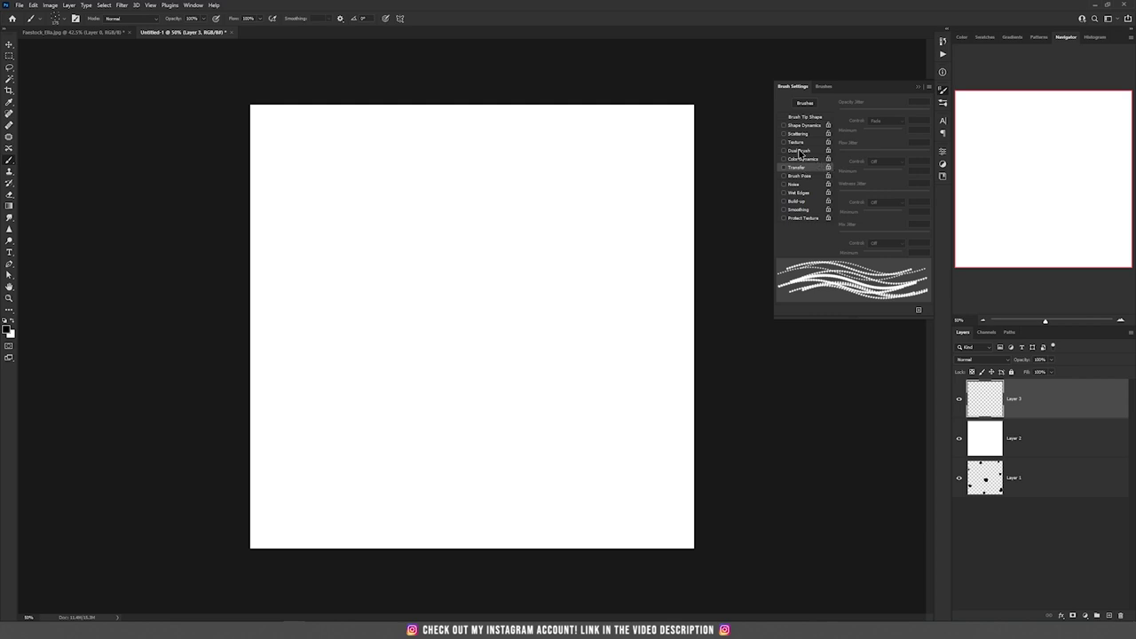
{"action": "left_click", "coordinate": [798, 168]}
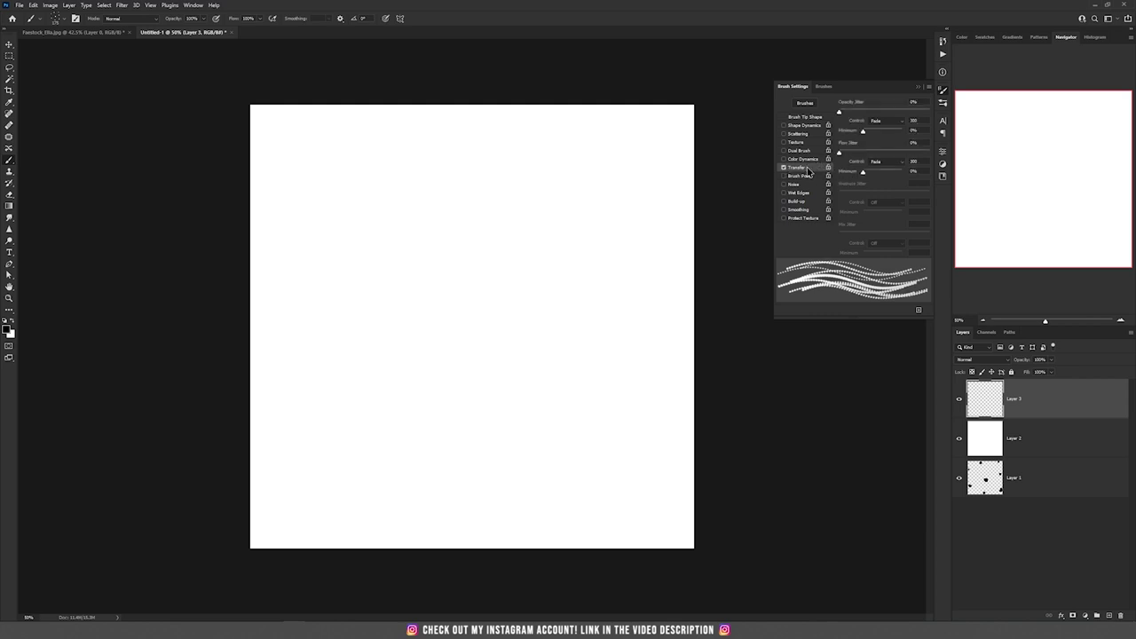
{"action": "left_click", "coordinate": [883, 125]}
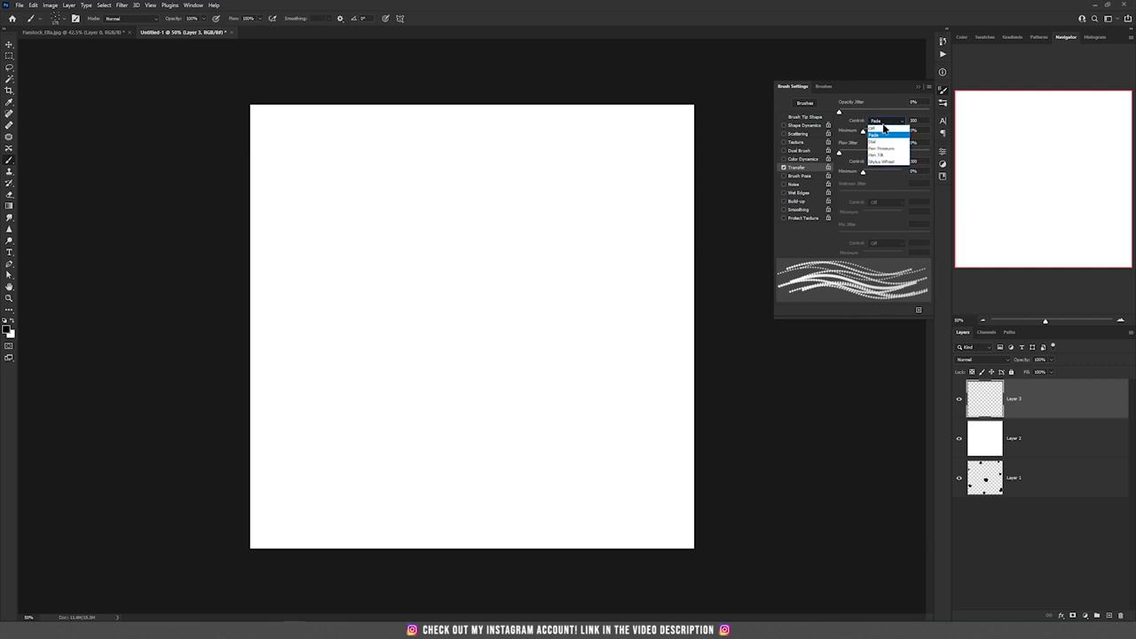
{"action": "left_click", "coordinate": [888, 137]}
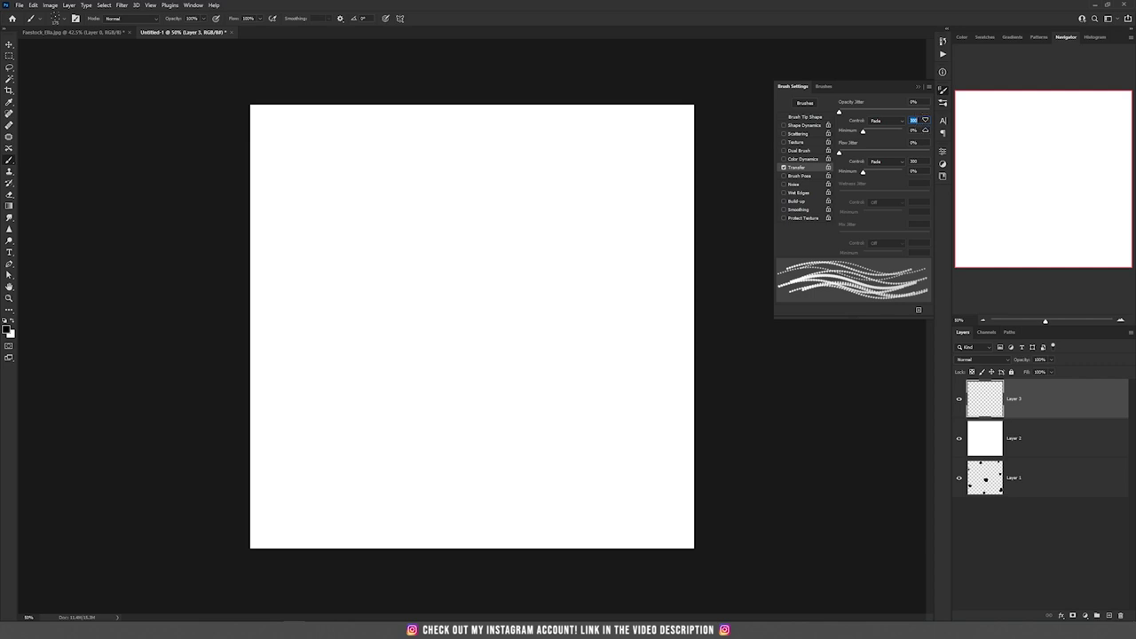
- Enable Shape Dynamics for the brush, set the Size Jitter control to Fade, and lengthen that fade to several hundred steps
{"action": "left_click", "coordinate": [811, 126]}
{"action": "left_click", "coordinate": [879, 123]}
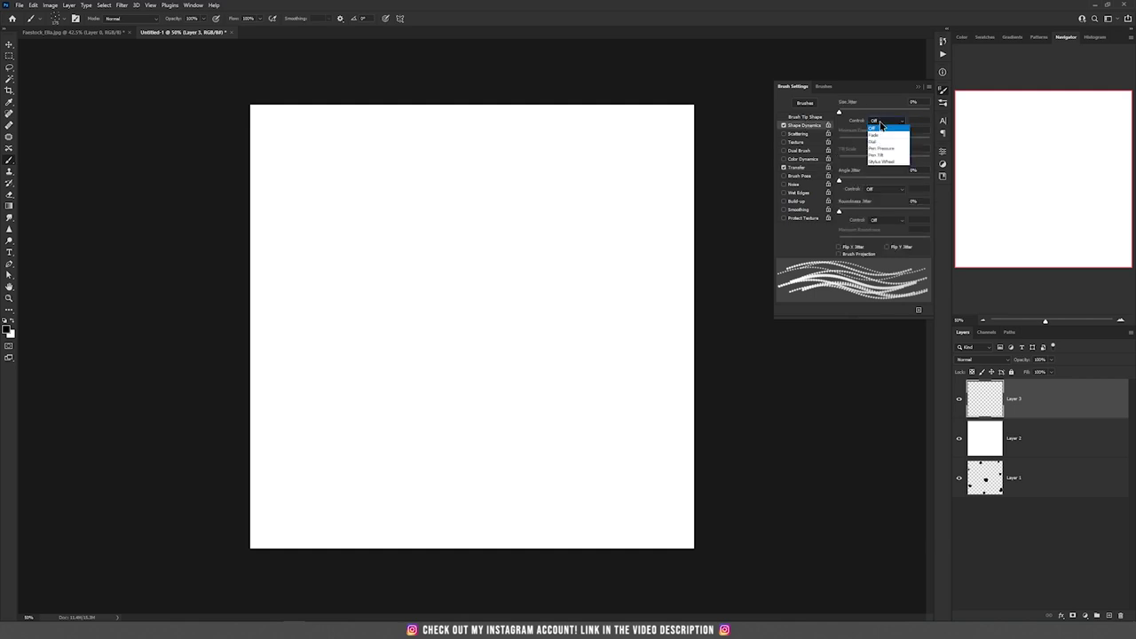
{"action": "left_click", "coordinate": [884, 136]}
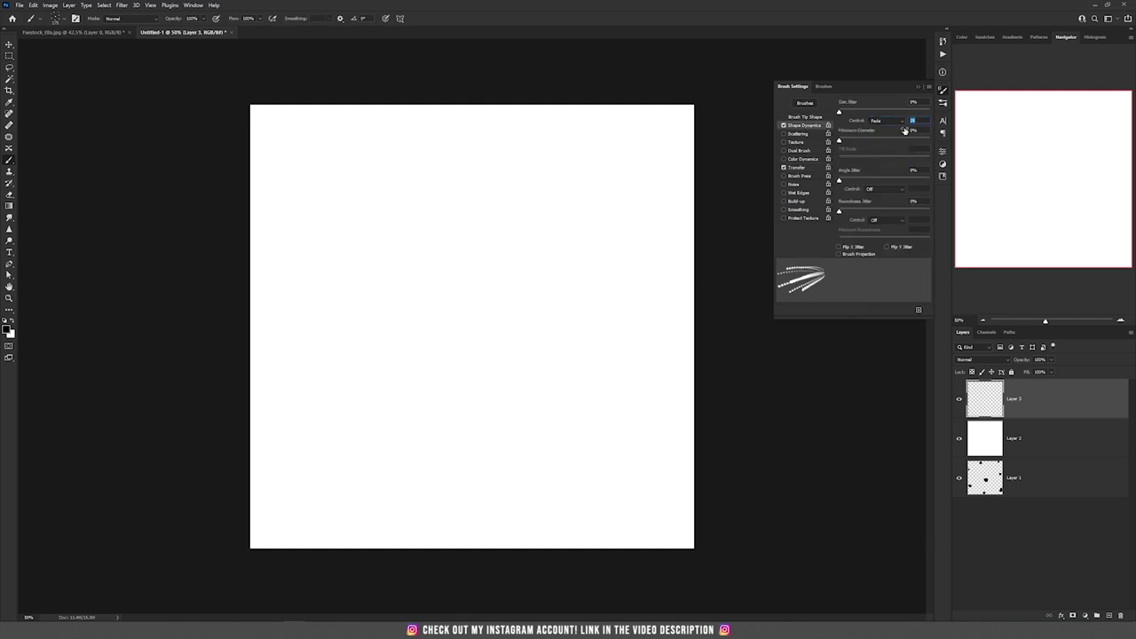
{"action": "left_click", "coordinate": [798, 167]}
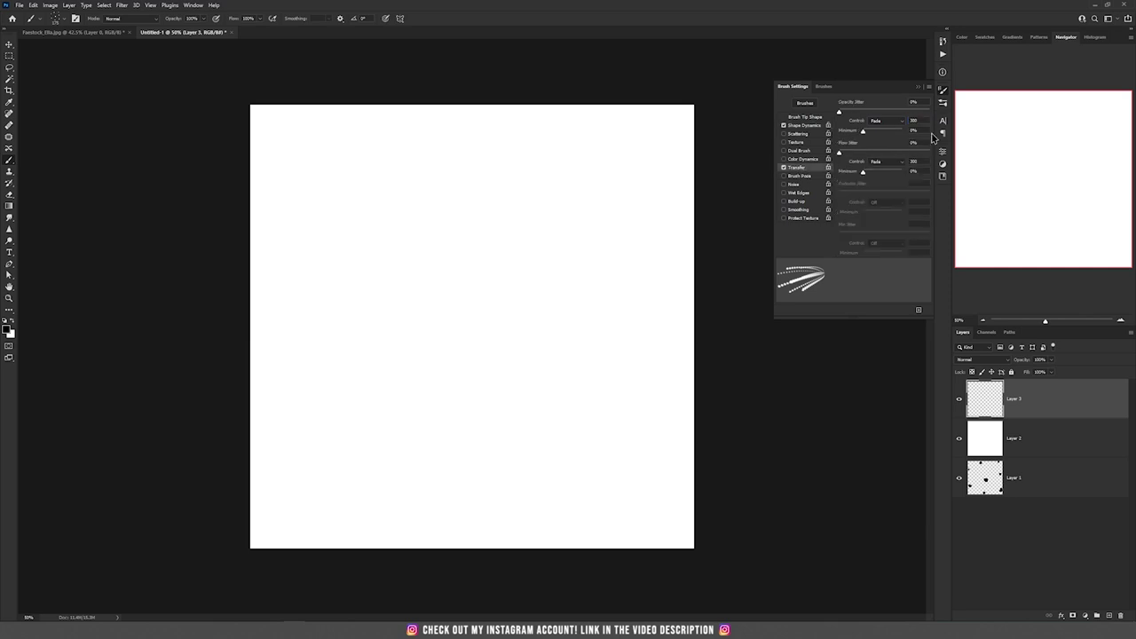
{"action": "left_click", "coordinate": [811, 126]}
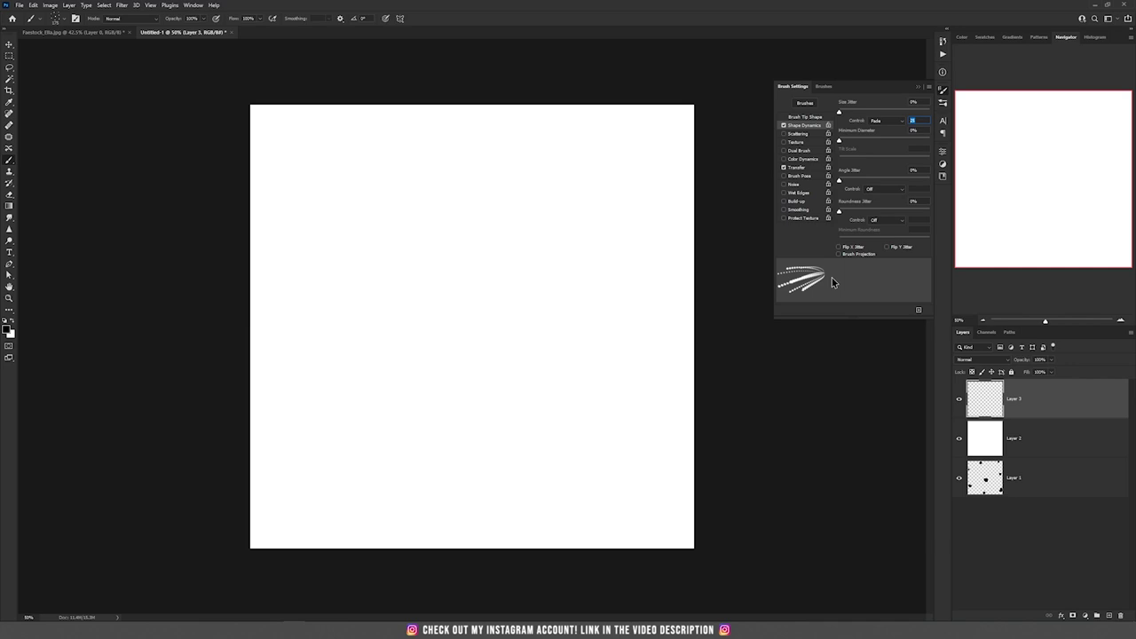
{"action": "type", "text": "410"}
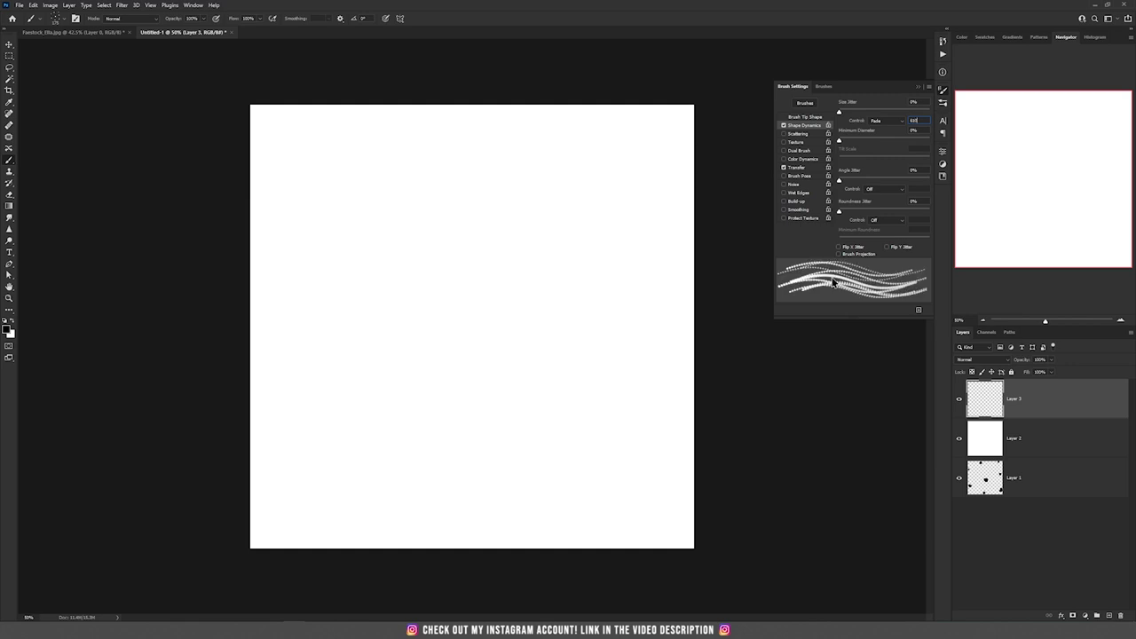
- Try several curved strokes with the fading brush on the empty layer, undoing each one
{"action": "mouse_move", "coordinate": [524, 209]}
{"action": "left_mouse_down"}
{"action": "mouse_move", "coordinate": [399, 377]}
{"action": "mouse_move", "coordinate": [359, 404]}
{"action": "left_mouse_up"}
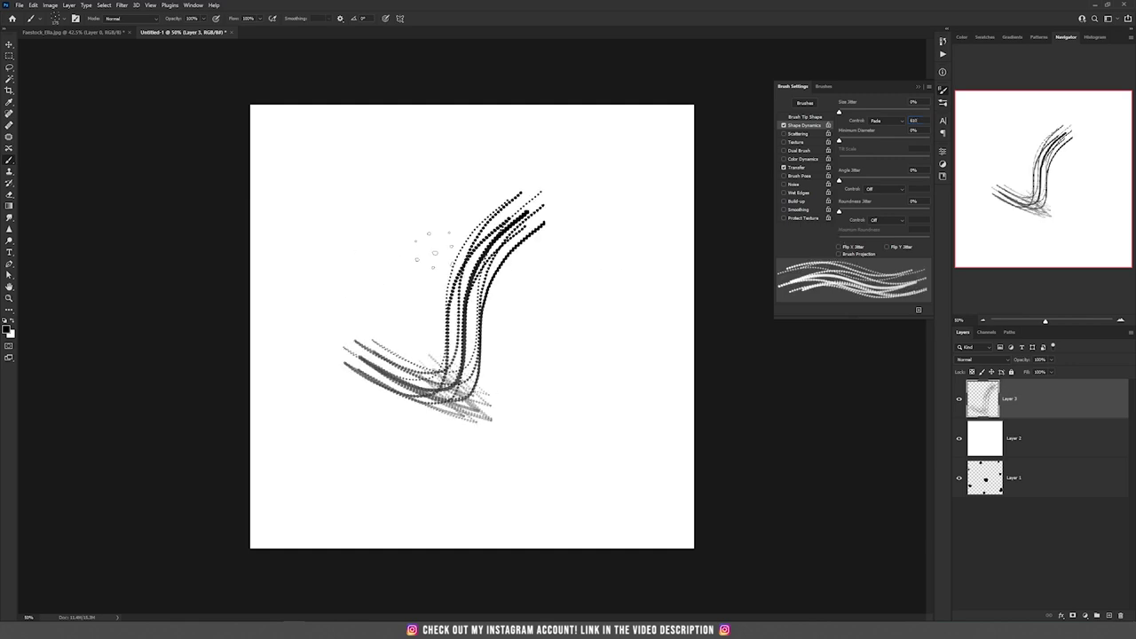
{"action": "key", "text": "ctrl+z"}
{"action": "left_click_drag", "start_coordinate": [605, 195], "coordinate": [424, 362]}
{"action": "key", "text": "ctrl+z"}
{"action": "left_click_drag", "start_coordinate": [541, 146], "coordinate": [177, 380]}
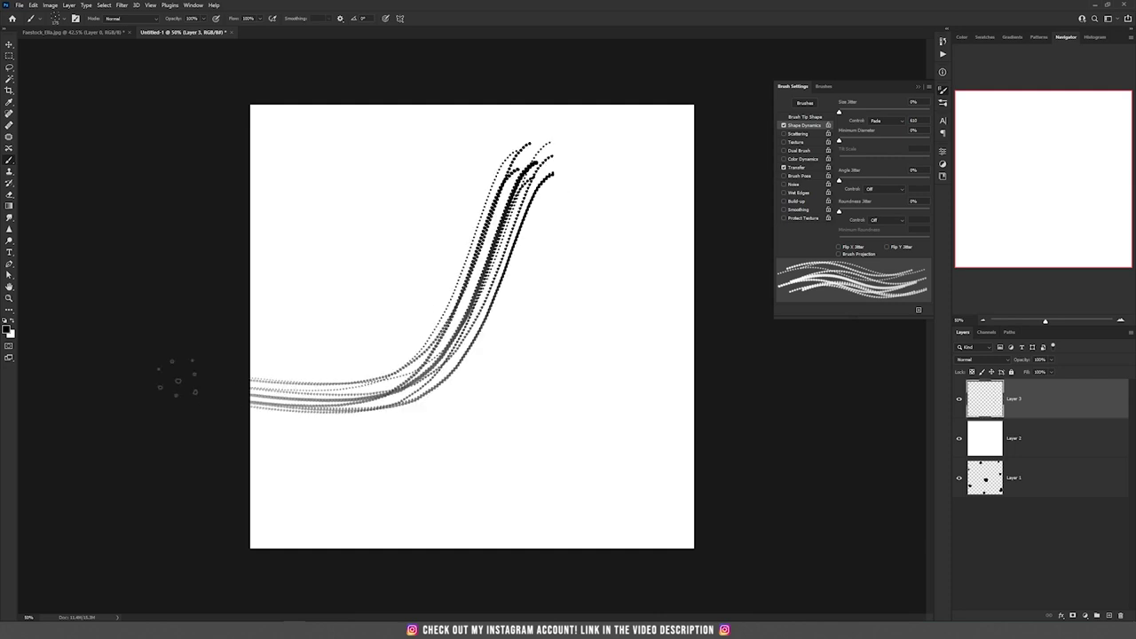
{"action": "key", "text": "ctrl+z"}
{"action": "left_click_drag", "start_coordinate": [582, 182], "coordinate": [410, 390]}
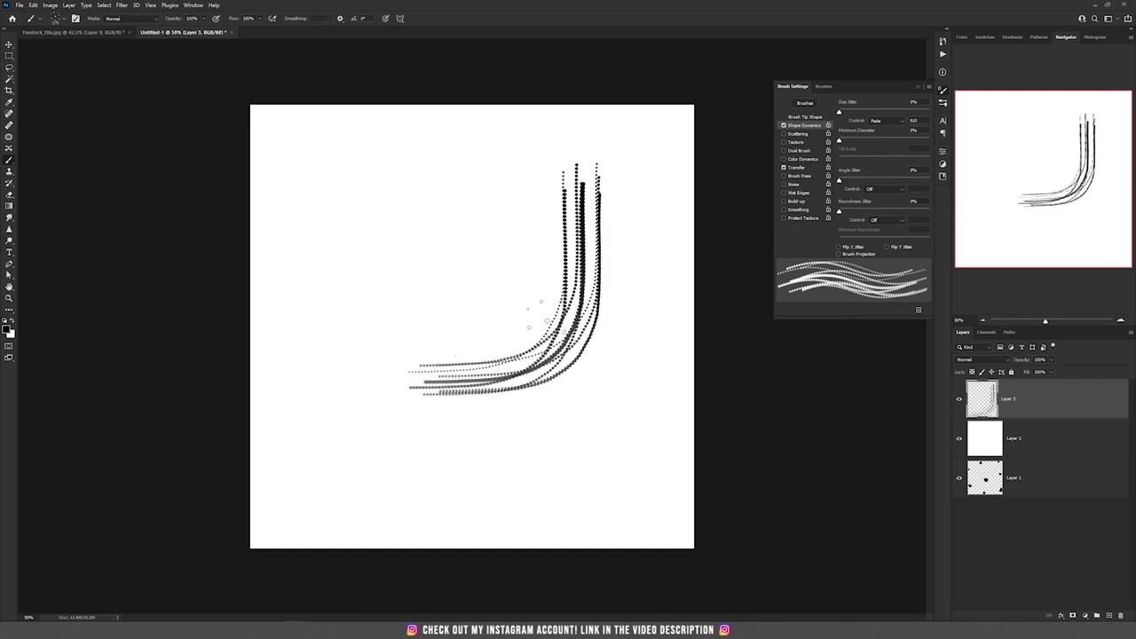
{"action": "key", "text": "ctrl+z"}
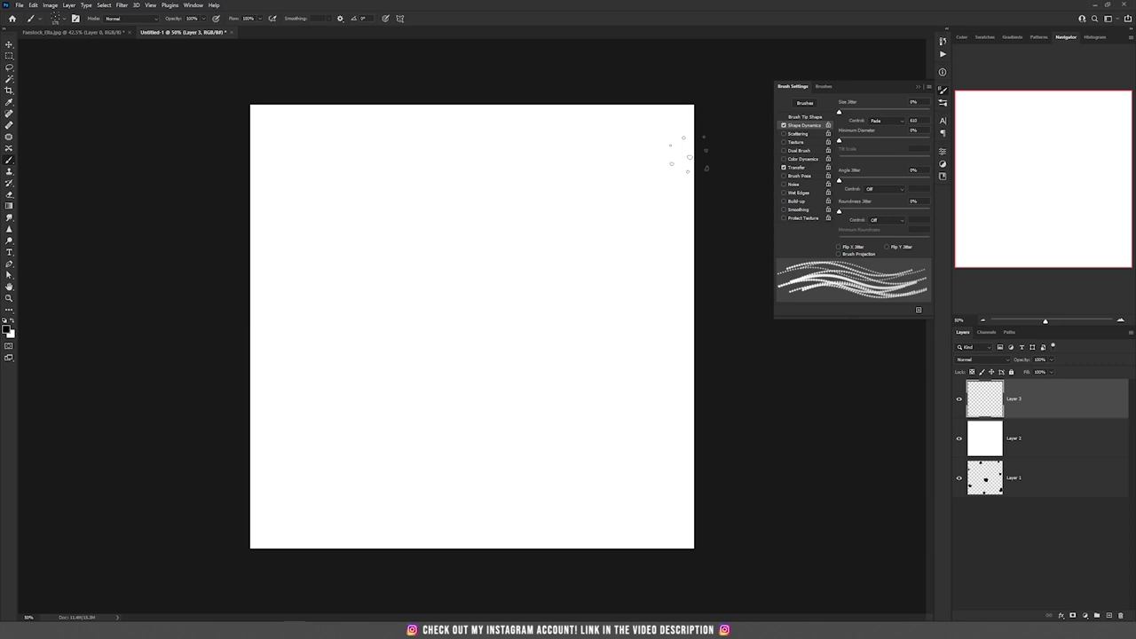
- Set the brush tip spacing to 1% and reduce the brush size to 50 px, undoing the trial stroke
{"action": "left_click", "coordinate": [804, 117]}
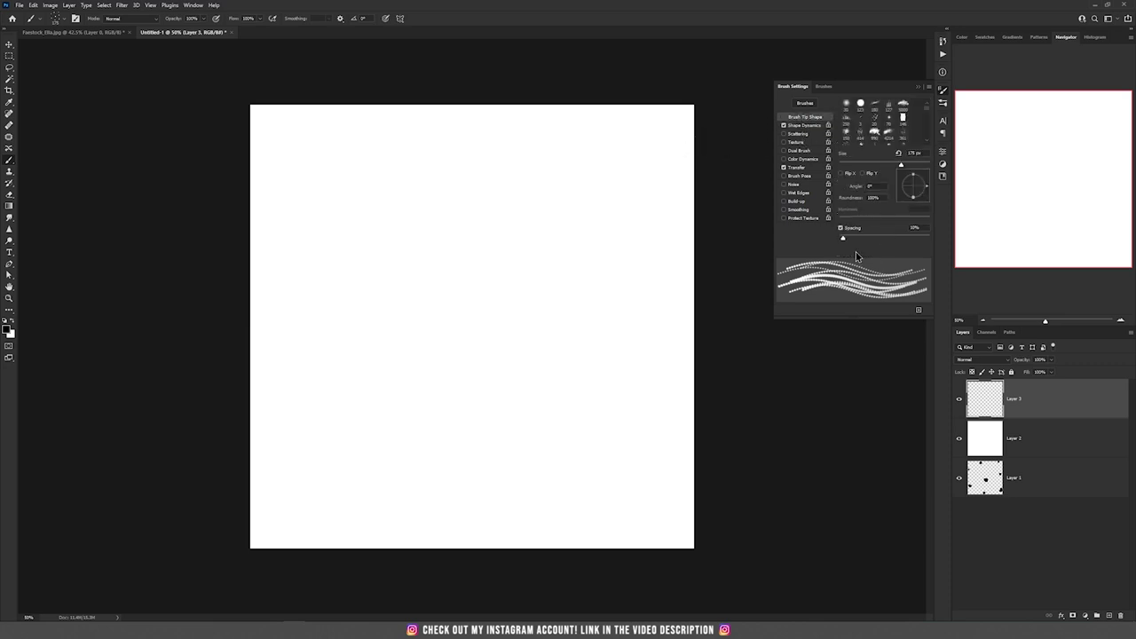
{"action": "left_click_drag", "start_coordinate": [842, 238], "coordinate": [822, 238]}
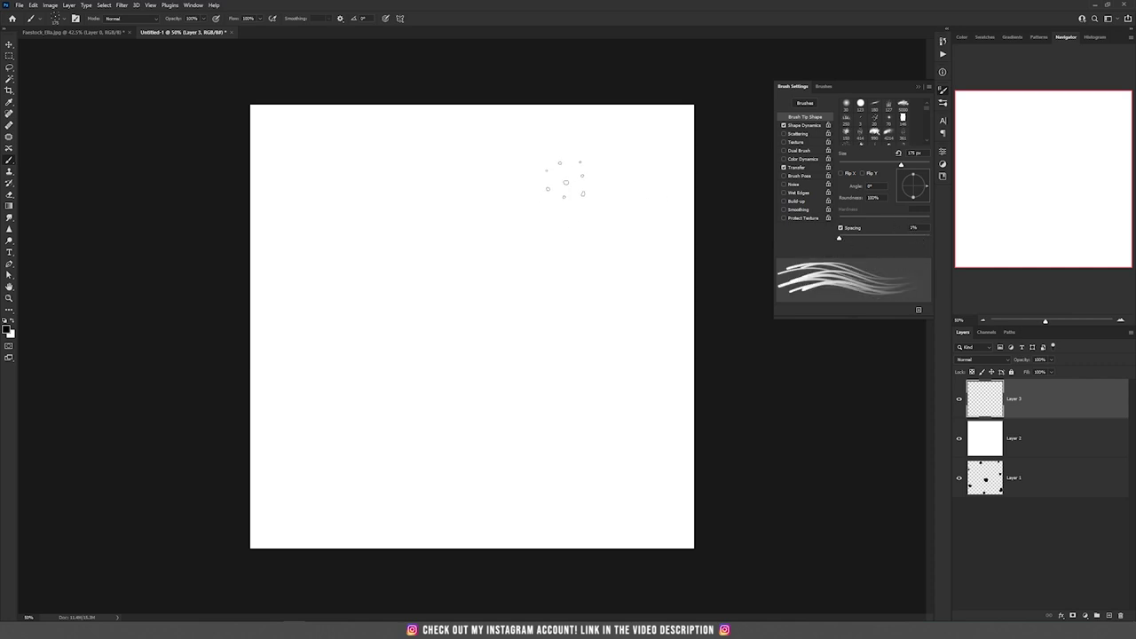
{"action": "left_click_drag", "start_coordinate": [563, 184], "coordinate": [565, 248]}
{"action": "key", "text": "ctrl+z"}
{"action": "key", "text": "bracketleft"}
{"action": "key", "text": "bracketleft"}
{"action": "key", "text": "bracketleft"}
{"action": "key", "text": "bracketleft"}
{"action": "key", "text": "bracketleft"}
{"action": "key", "text": "bracketleft"}
{"action": "key", "text": "bracketleft"}
{"action": "key", "text": "bracketleft"}
- Try several short hair-like strokes at 50 px in different directions on the empty layer, undoing each one
{"action": "mouse_move", "coordinate": [574, 176]}
{"action": "left_mouse_down"}
{"action": "mouse_move", "coordinate": [565, 232]}
{"action": "mouse_move", "coordinate": [541, 256]}
{"action": "left_mouse_up"}
{"action": "key", "text": "ctrl+z"}
{"action": "key", "text": "ctrl+z"}
{"action": "left_click_drag", "start_coordinate": [595, 214], "coordinate": [581, 280]}
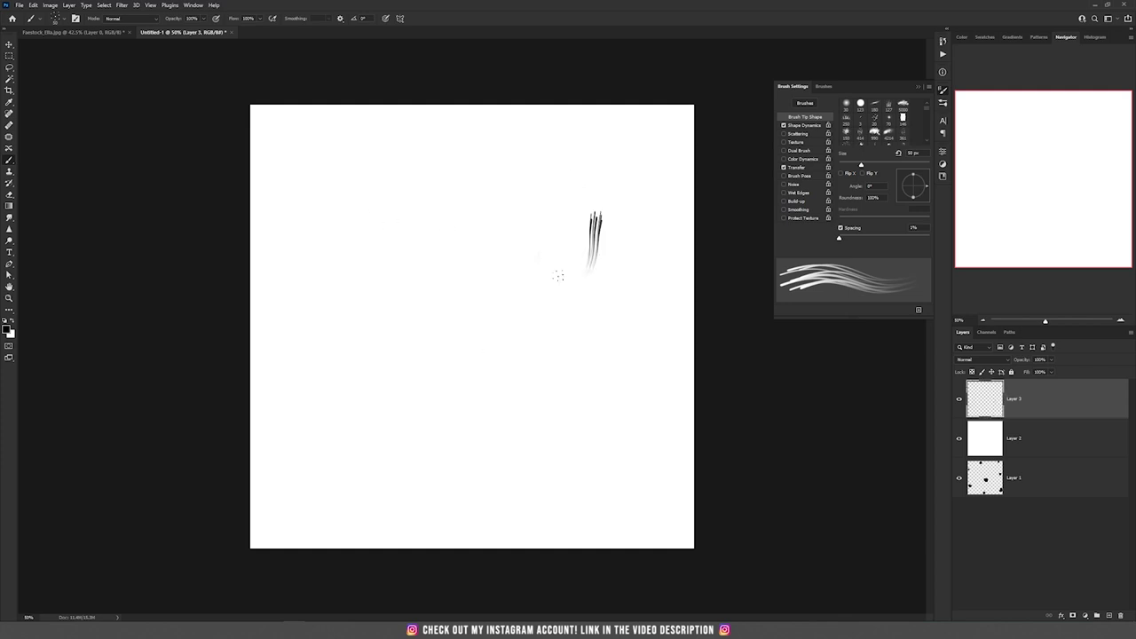
{"action": "key", "text": "ctrl+z"}
{"action": "left_click_drag", "start_coordinate": [532, 199], "coordinate": [570, 257]}
{"action": "key", "text": "ctrl+z"}
{"action": "left_click_drag", "start_coordinate": [557, 192], "coordinate": [585, 253]}
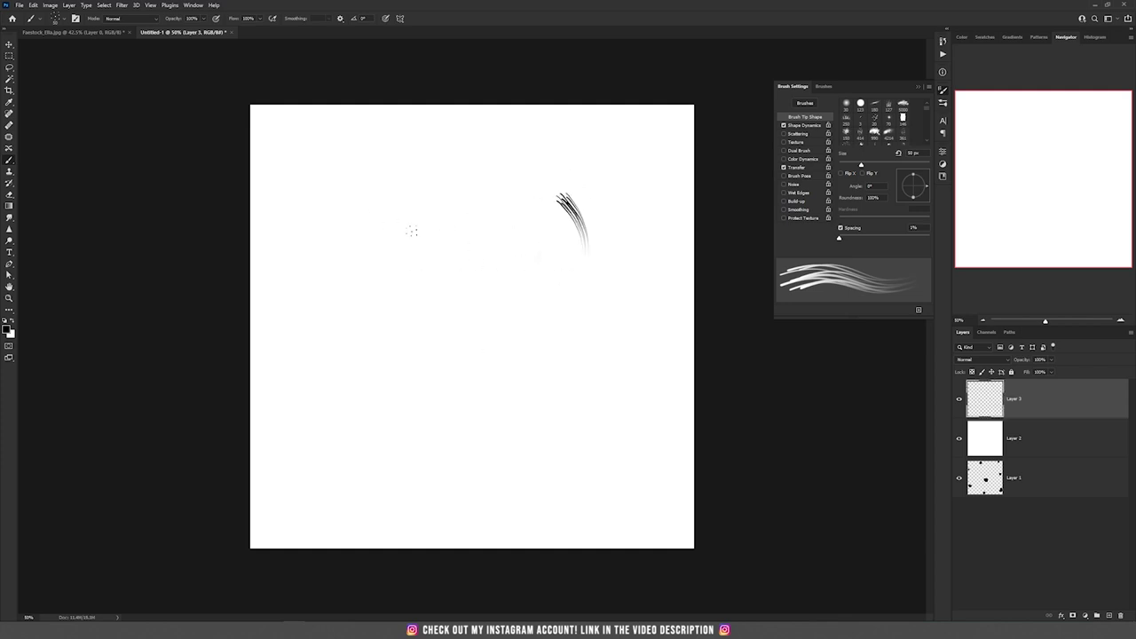
{"action": "key", "text": "ctrl+z"}
{"action": "left_click_drag", "start_coordinate": [556, 160], "coordinate": [554, 209]}
{"action": "key", "text": "ctrl+z"}
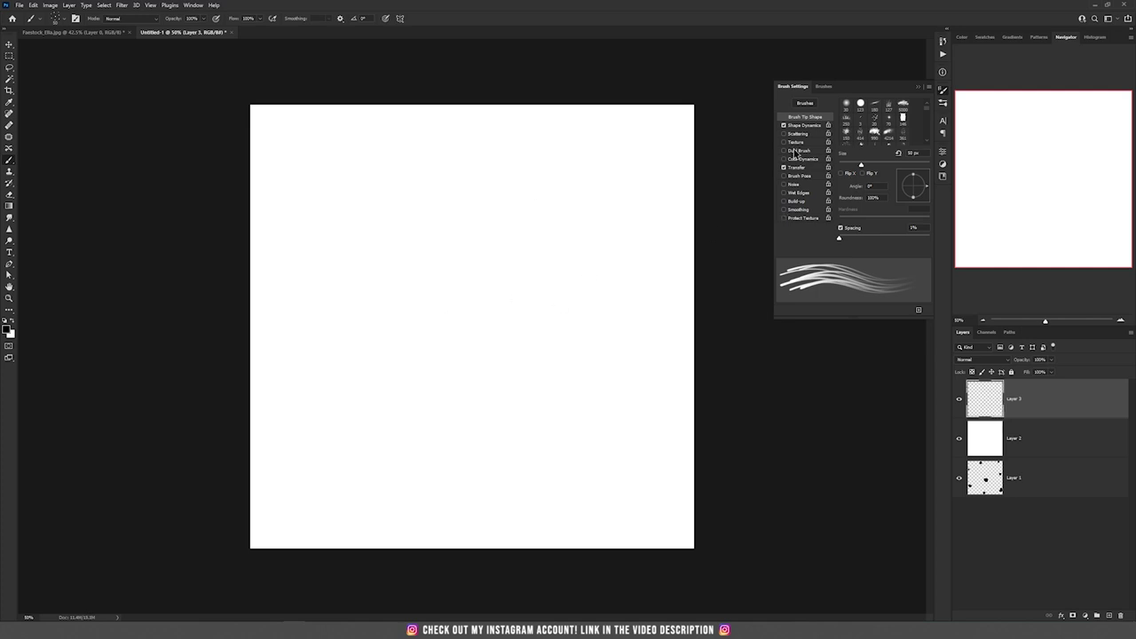
- Increase the fade lengths for Opacity Jitter in Transfer and Size Jitter in Shape Dynamics
{"action": "left_click", "coordinate": [797, 168]}
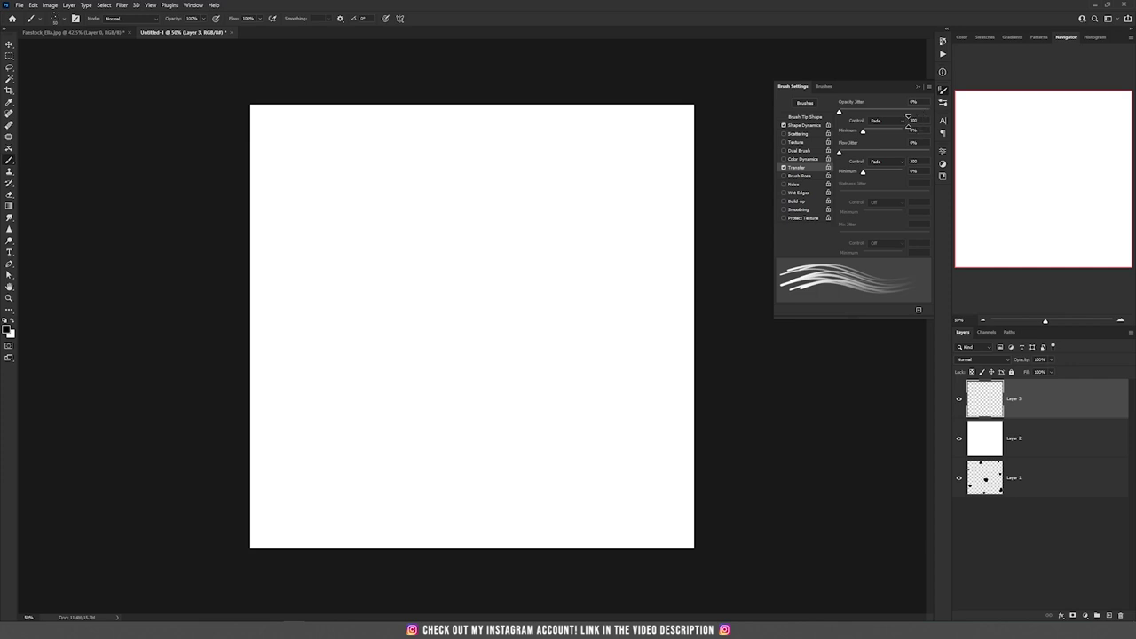
{"action": "left_click", "coordinate": [912, 119]}
{"action": "type", "text": "6"}
{"action": "left_click", "coordinate": [803, 126]}
{"action": "left_click", "coordinate": [803, 125]}
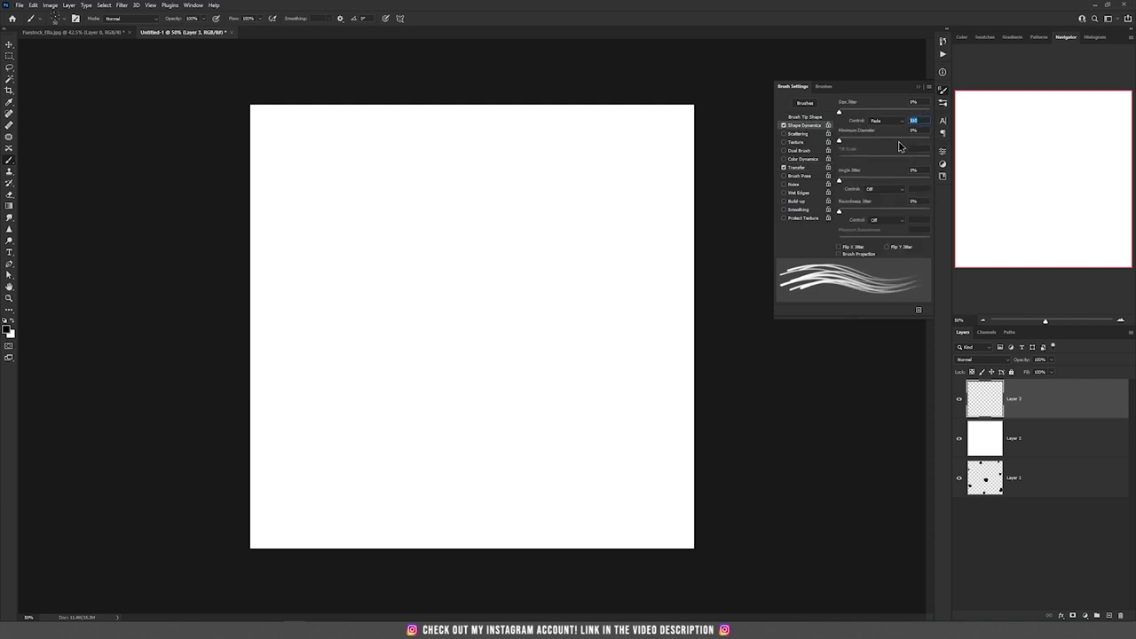
{"action": "type", "text": "1"}
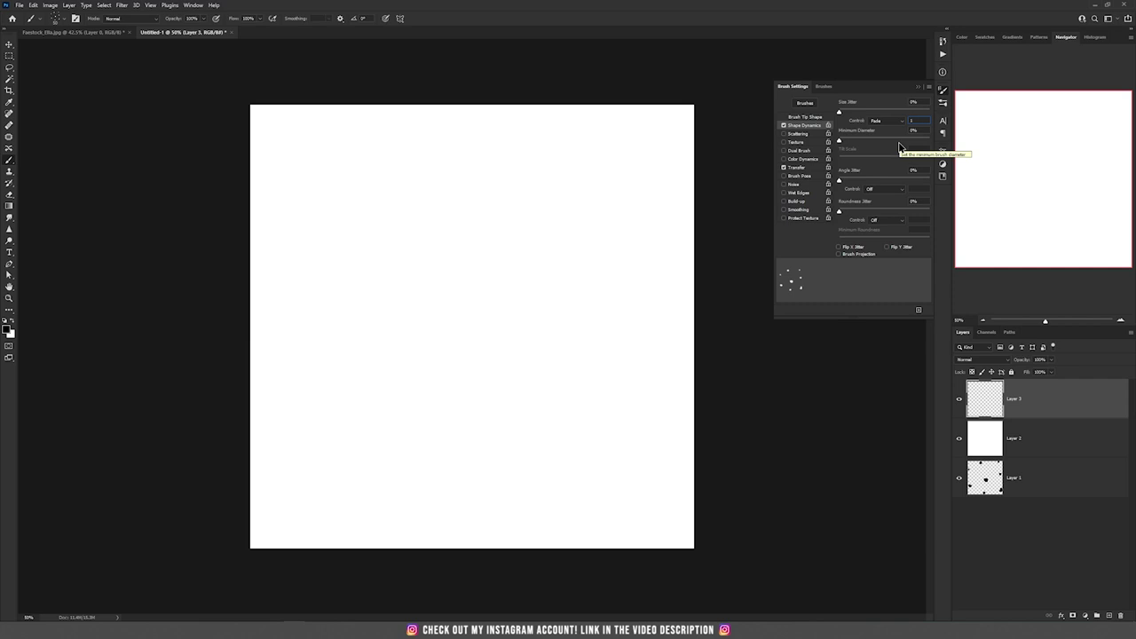
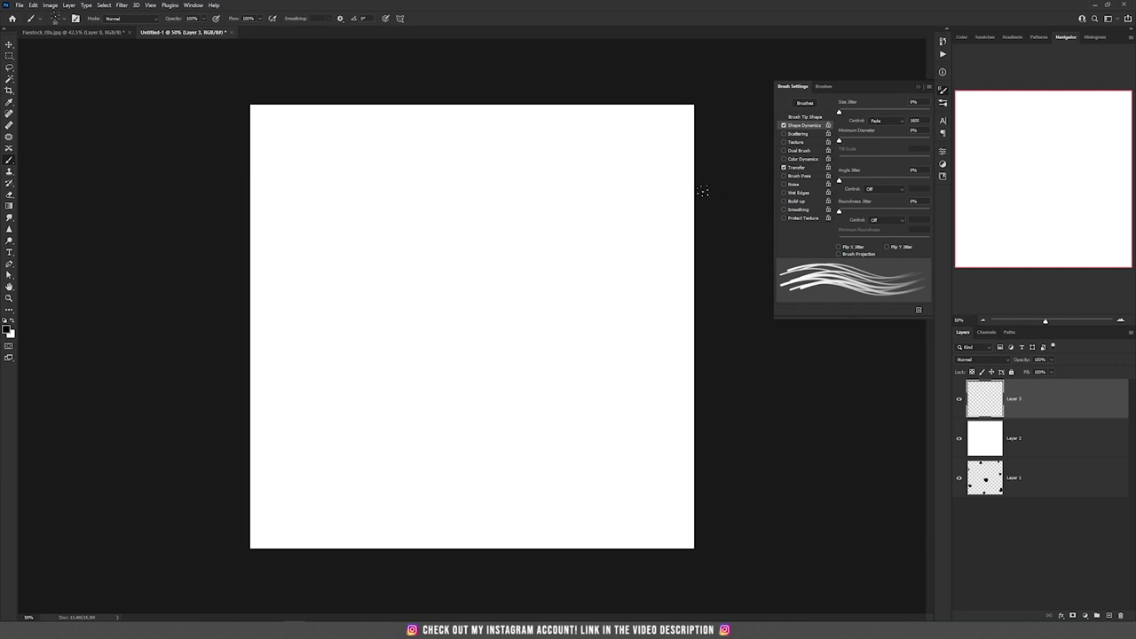
- Enlarge the brush to 80 px, try a short stroke on the empty layer, and undo it
{"action": "key", "text": "bracketright"}
{"action": "key", "text": "bracketright"}
{"action": "key", "text": "bracketright"}
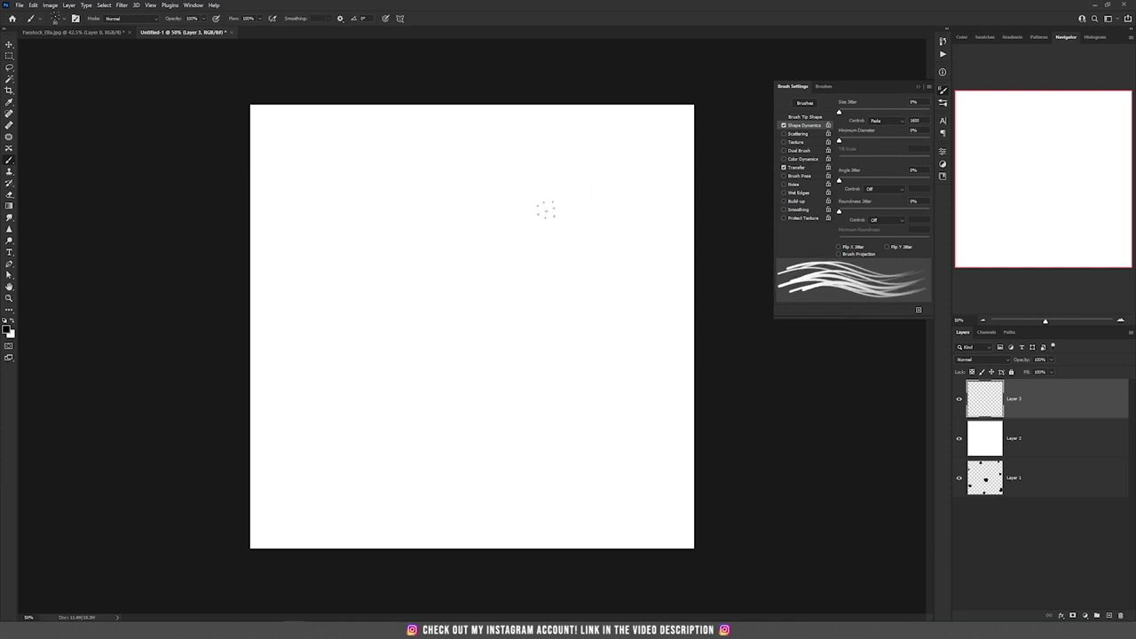
{"action": "left_click_drag", "start_coordinate": [545, 209], "coordinate": [530, 242]}
{"action": "key", "text": "ctrl+z"}
- Save the configured hair brush as a new preset including its size and tool settings, and check it in the brush list
{"action": "left_click", "coordinate": [929, 87]}
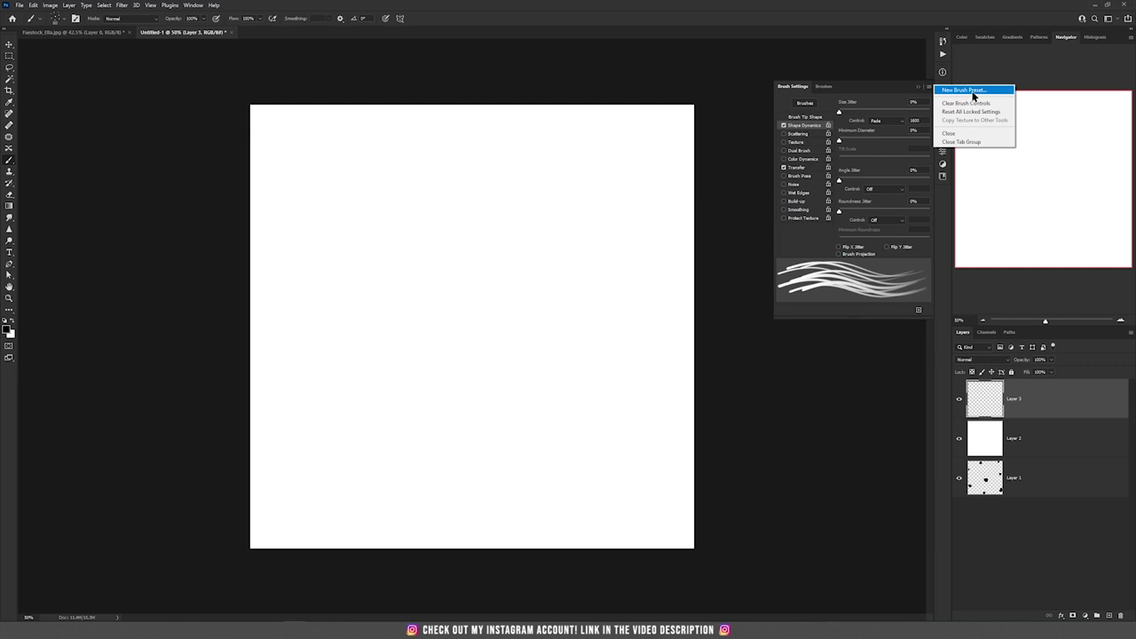
{"action": "left_click", "coordinate": [973, 92]}
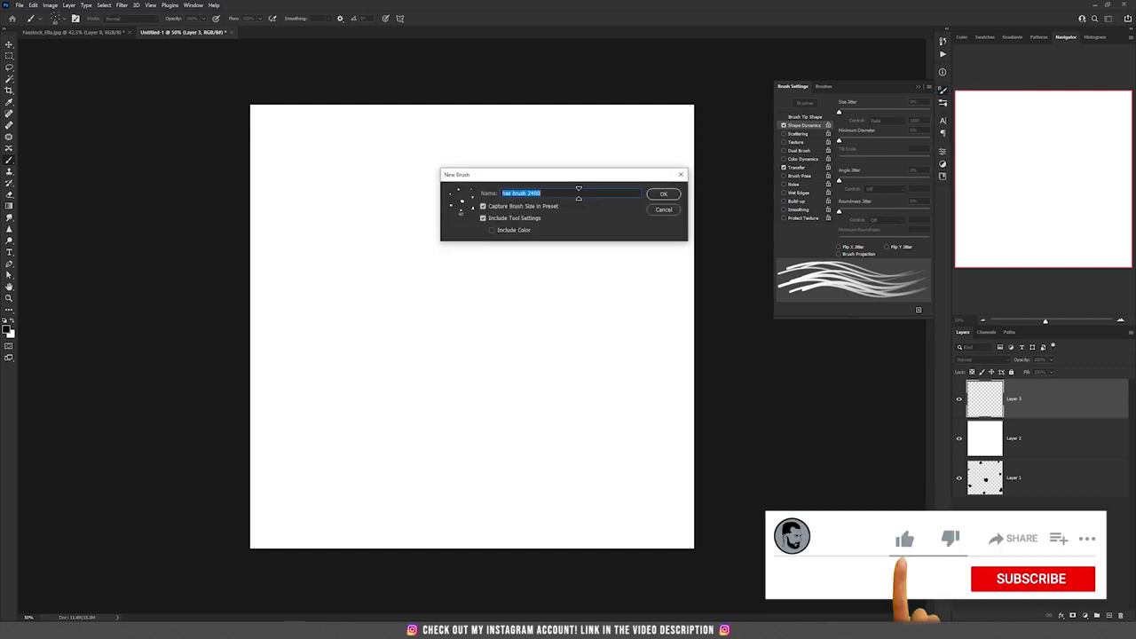
{"action": "left_click", "coordinate": [666, 199]}
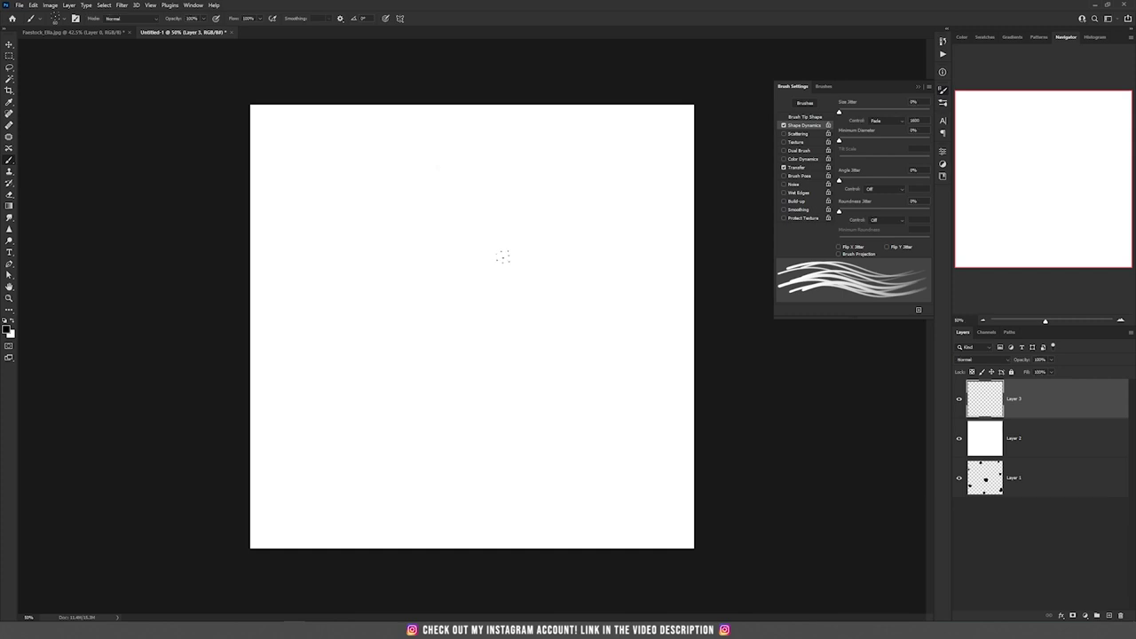
{"action": "right_click", "coordinate": [446, 235]}
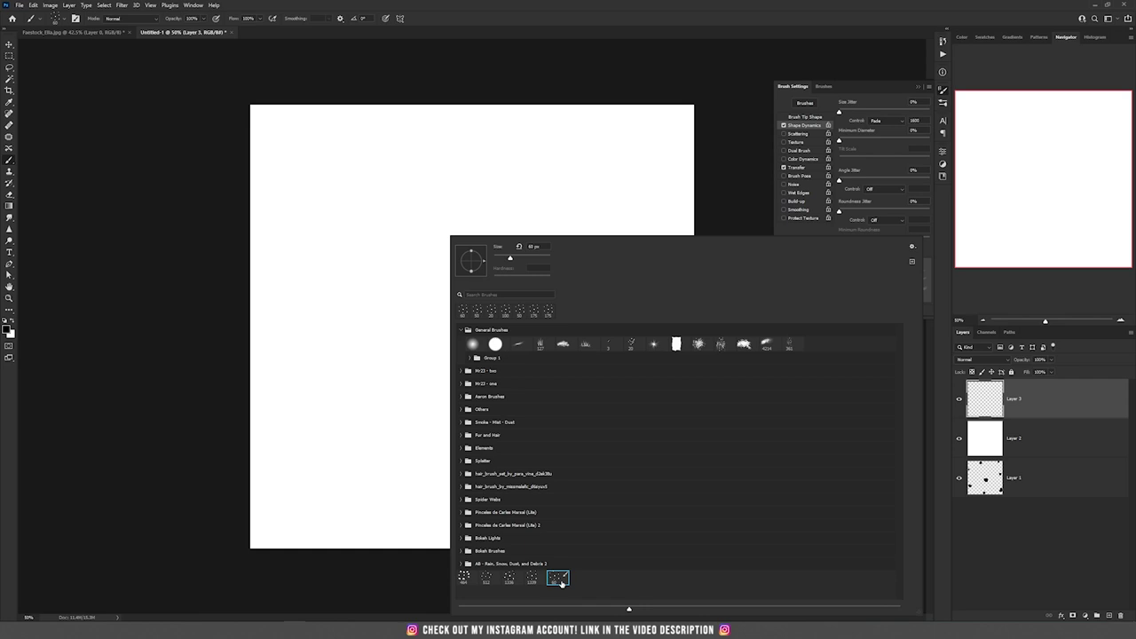
{"action": "left_click", "coordinate": [646, 4]}
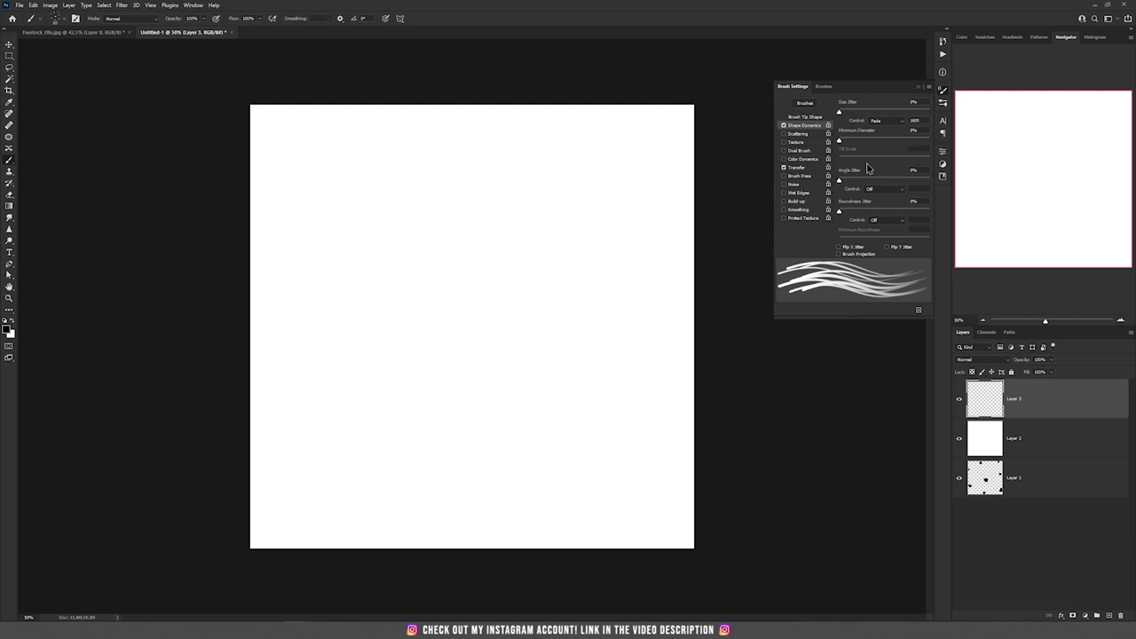
- Switch to the red-haired woman's portrait document and re-enable the layer mask on Layer 0
{"action": "left_click", "coordinate": [105, 36]}
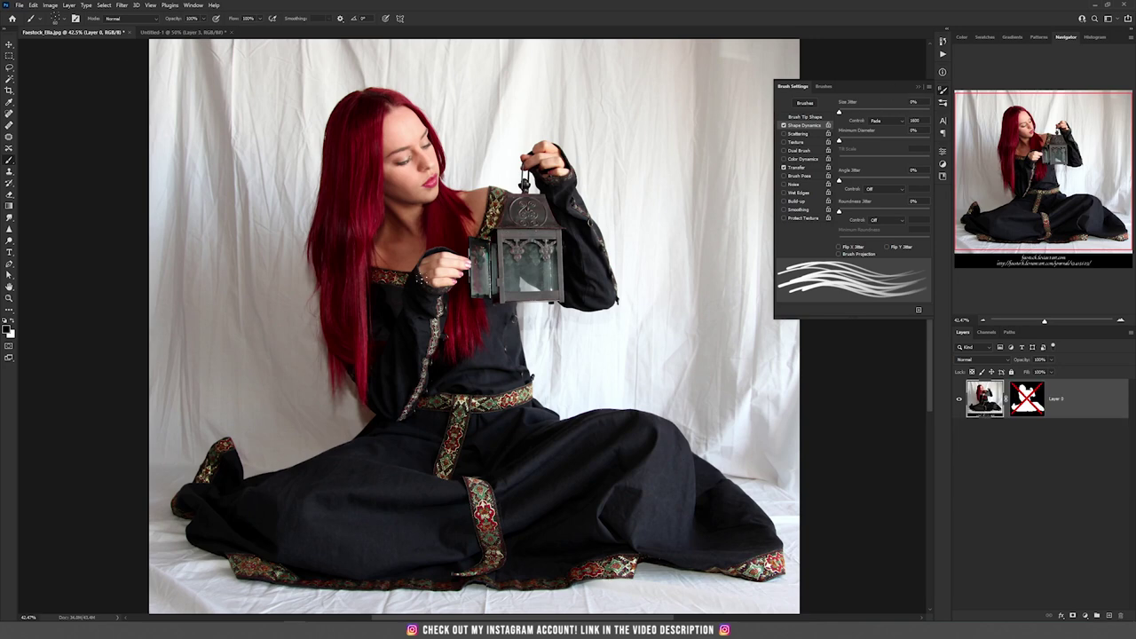
{"action": "scroll", "coordinate": [364, 323], "scroll_direction": "down", "scroll_amount": 5}
{"action": "scroll", "coordinate": [488, 478], "scroll_direction": "up", "scroll_amount": 6}
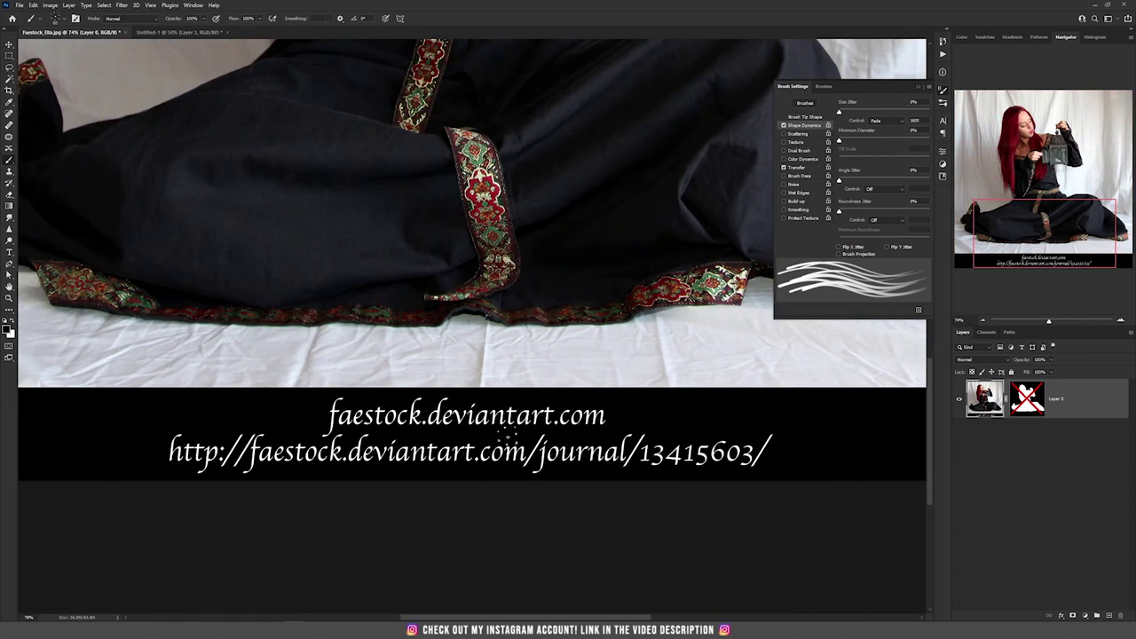
{"action": "key", "text": "ctrl+0"}
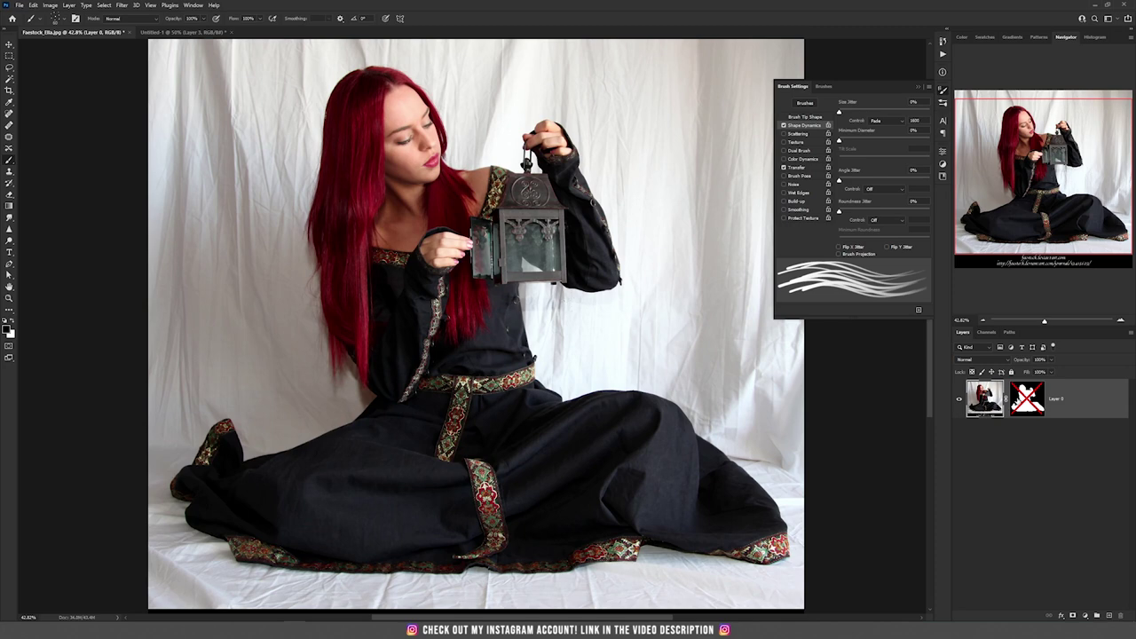
{"action": "left_click", "coordinate": [1027, 400], "text": "shift"}
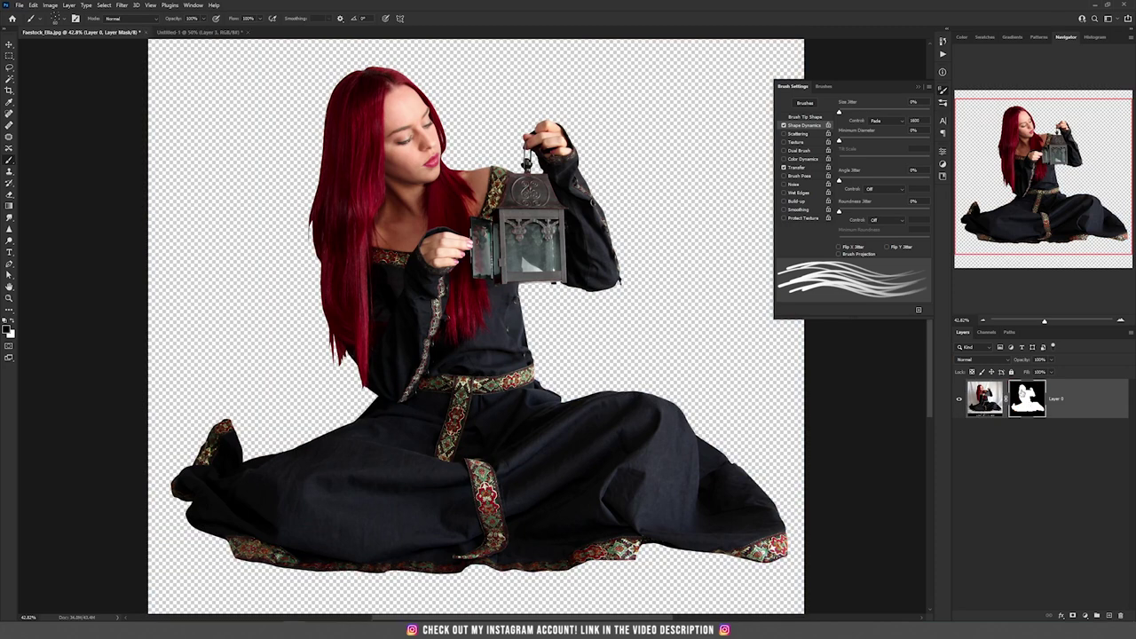
- Compare the portrait with and without its layer mask, and add an empty layer beneath Layer 0
{"action": "left_click", "coordinate": [1027, 400], "text": "shift"}
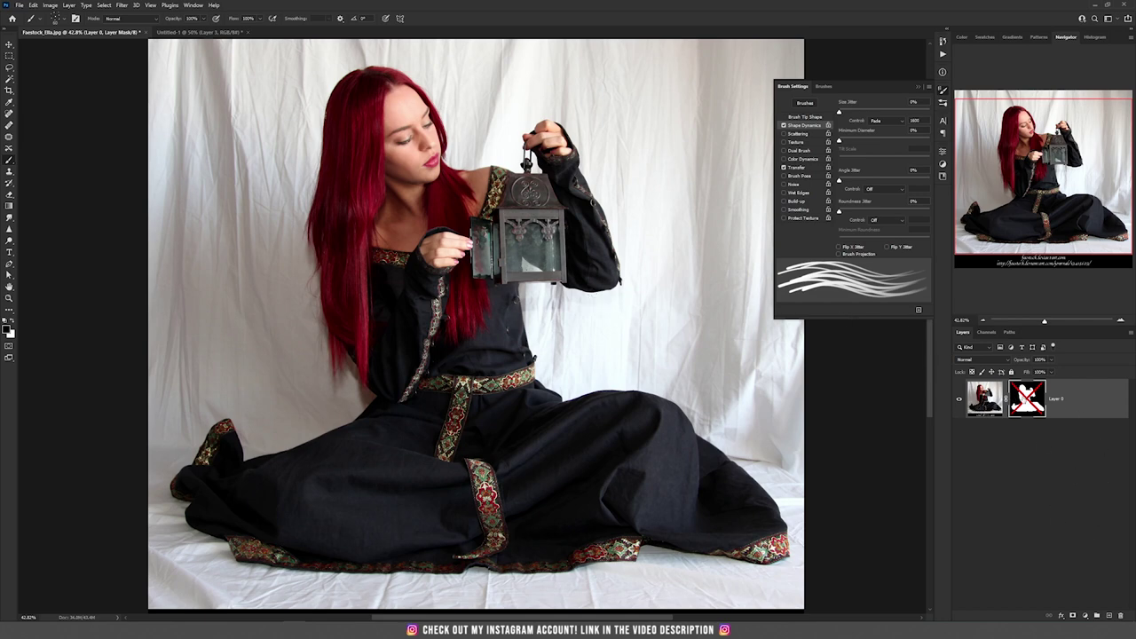
{"action": "left_click", "coordinate": [1025, 399], "text": "shift"}
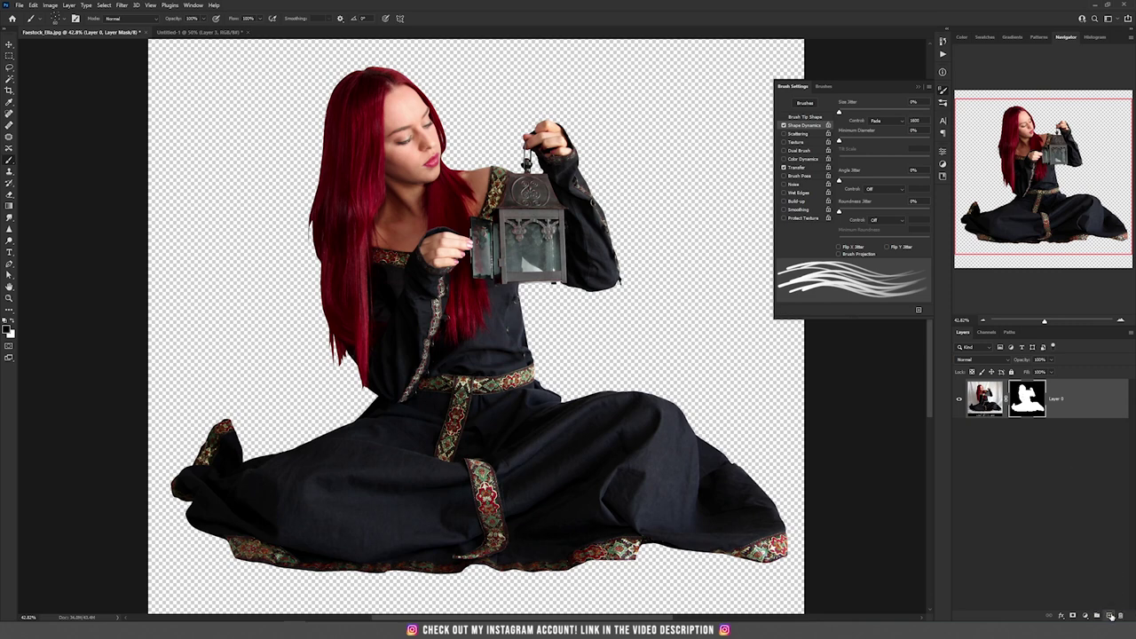
{"action": "left_click", "coordinate": [1110, 615], "text": "ctrl"}
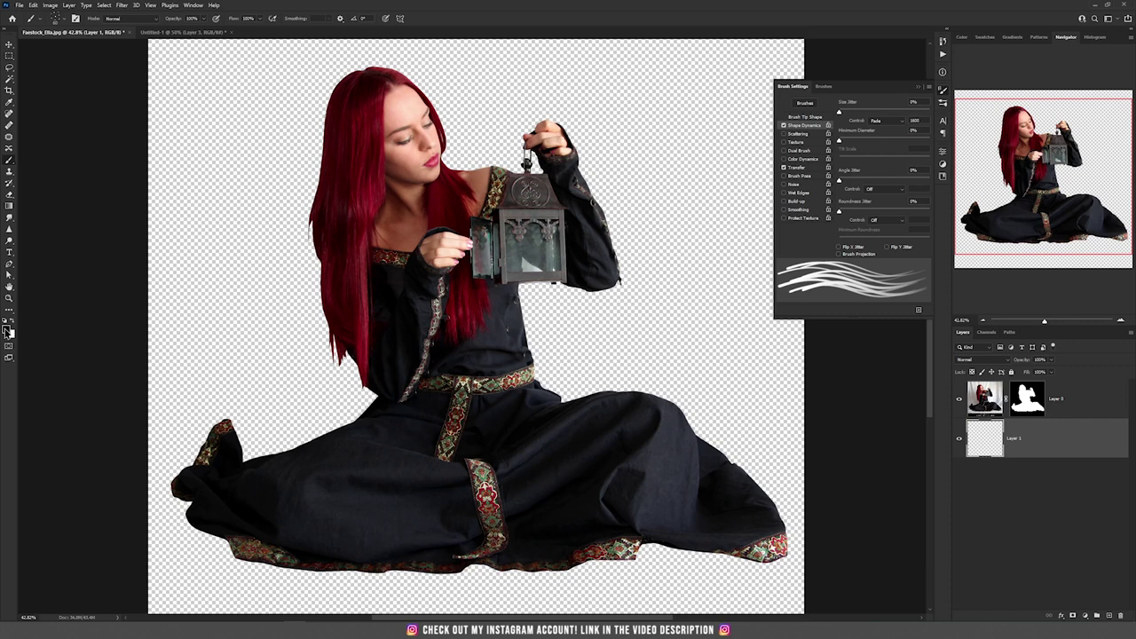
- Pick a dark blue foreground colour and fill Layer 1 behind the cut-out portrait with it
{"action": "left_click", "coordinate": [7, 330]}
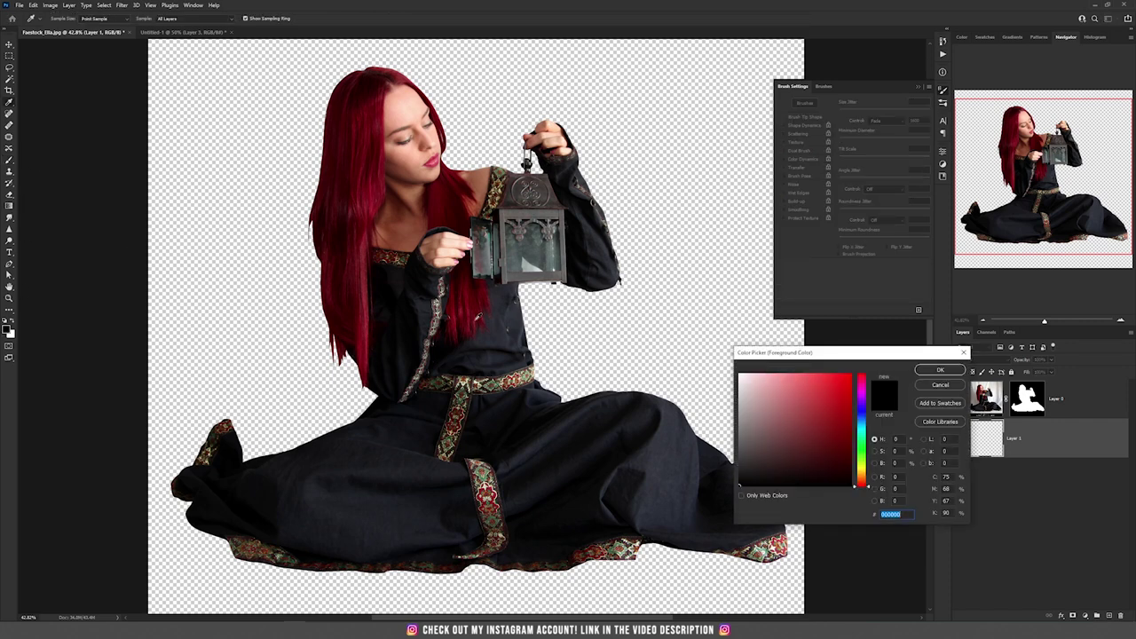
{"action": "key", "text": "Return"}
{"action": "key", "text": "b"}
{"action": "left_click", "coordinate": [7, 330]}
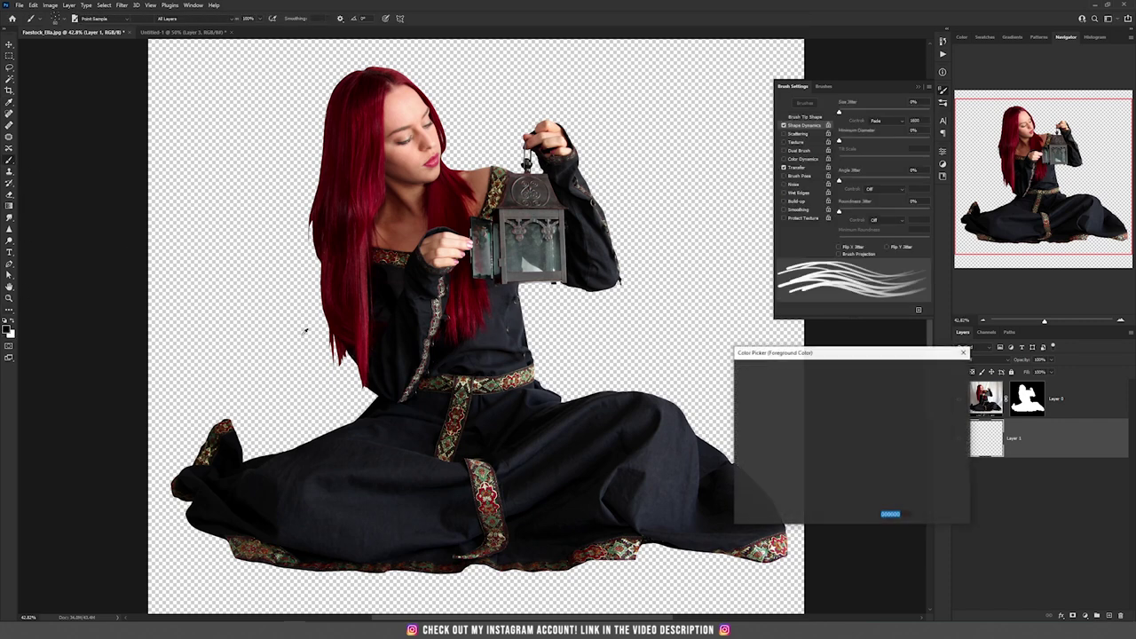
{"action": "left_click", "coordinate": [864, 414]}
{"action": "left_click", "coordinate": [789, 452]}
{"action": "left_click", "coordinate": [919, 376]}
{"action": "key", "text": "alt+BackSpace"}
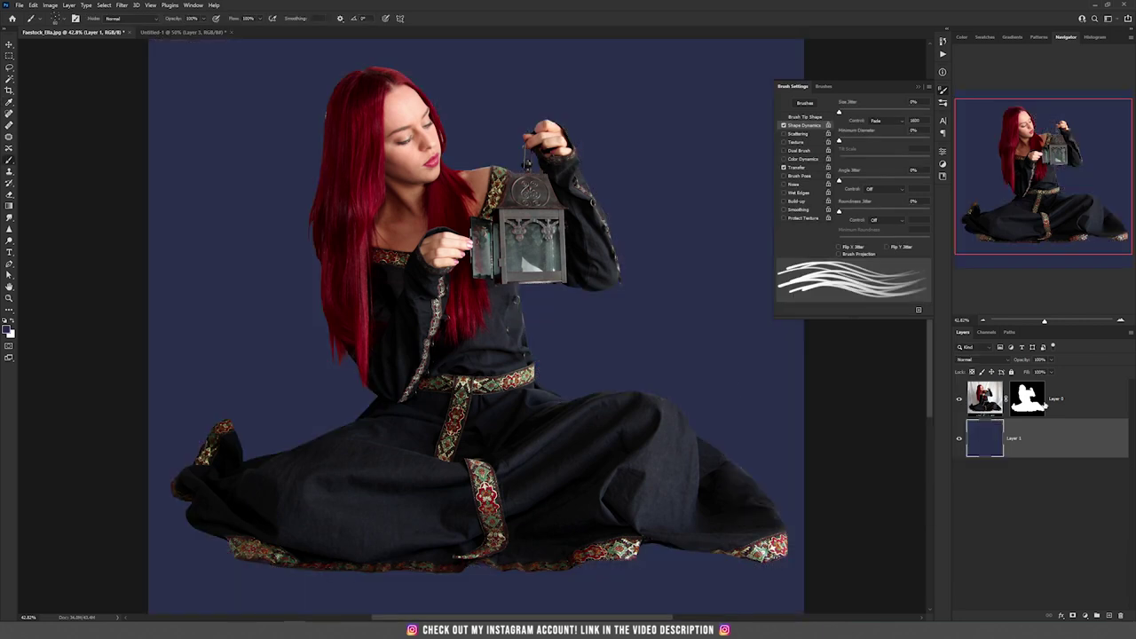
- Add an empty layer above Layer 0 and check the saved hair brush in the preset list
{"action": "left_click", "coordinate": [1092, 402]}
{"action": "left_click", "coordinate": [1108, 615]}
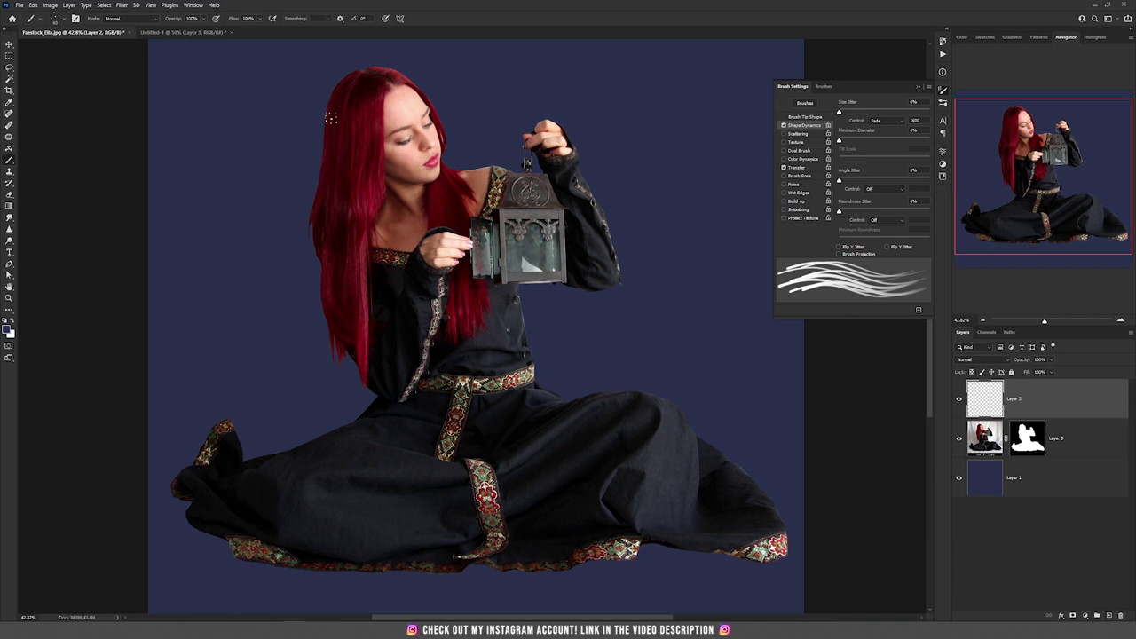
{"action": "scroll", "coordinate": [330, 118], "scroll_direction": "up", "scroll_amount": 2}
{"action": "scroll", "coordinate": [330, 120], "scroll_direction": "down", "scroll_amount": 1}
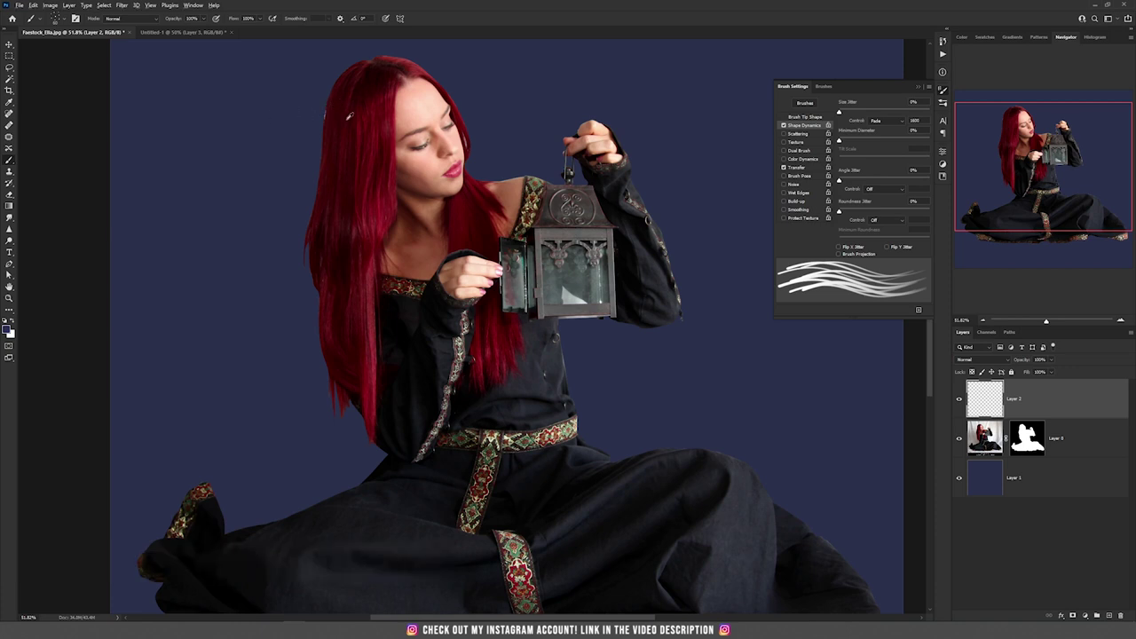
{"action": "right_click", "coordinate": [196, 179]}
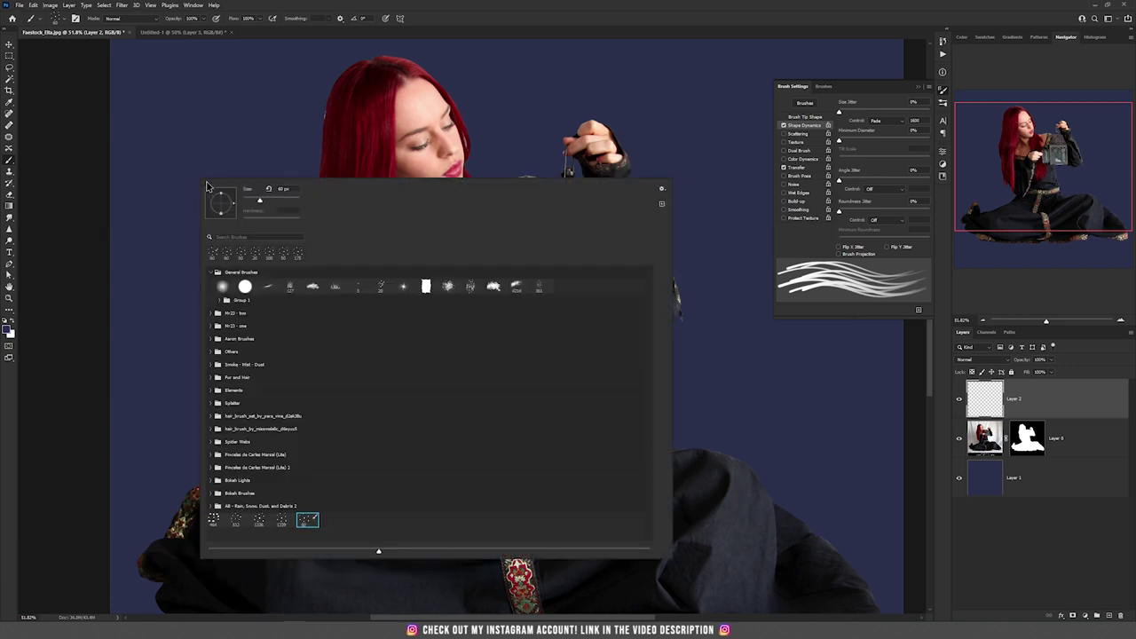
{"action": "key", "text": "Escape"}
- Sample dark red from the hair near the crown, reduce the brush size, and paint a first strand stroke along the head's left edge
{"action": "scroll", "coordinate": [328, 115], "scroll_direction": "up", "scroll_amount": 3}
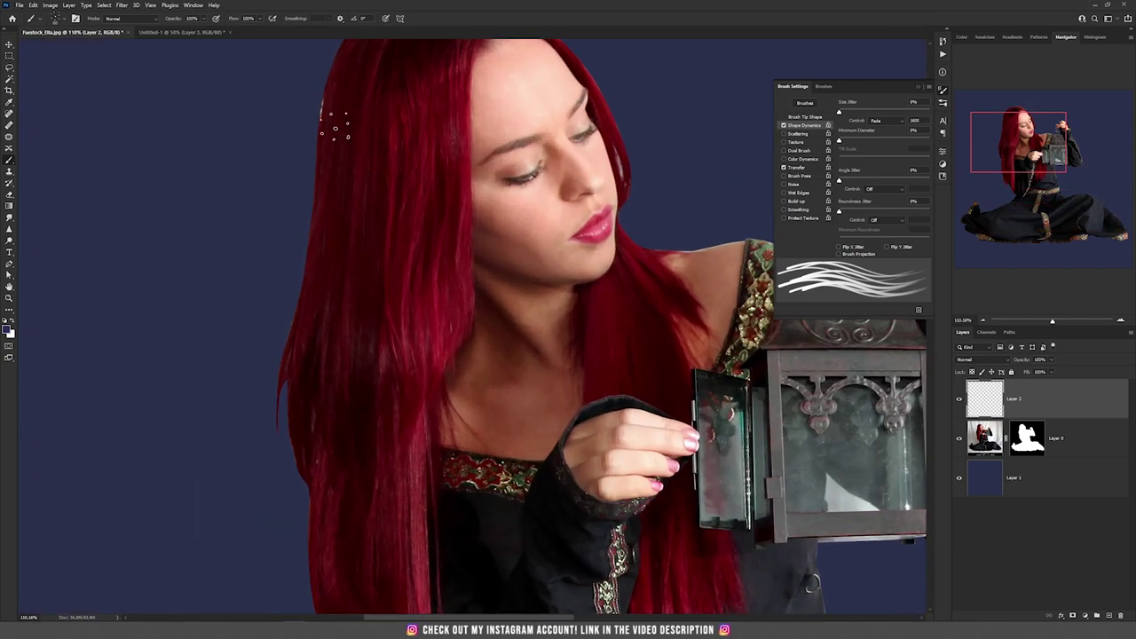
{"action": "scroll", "coordinate": [322, 114], "scroll_direction": "up", "scroll_amount": 3}
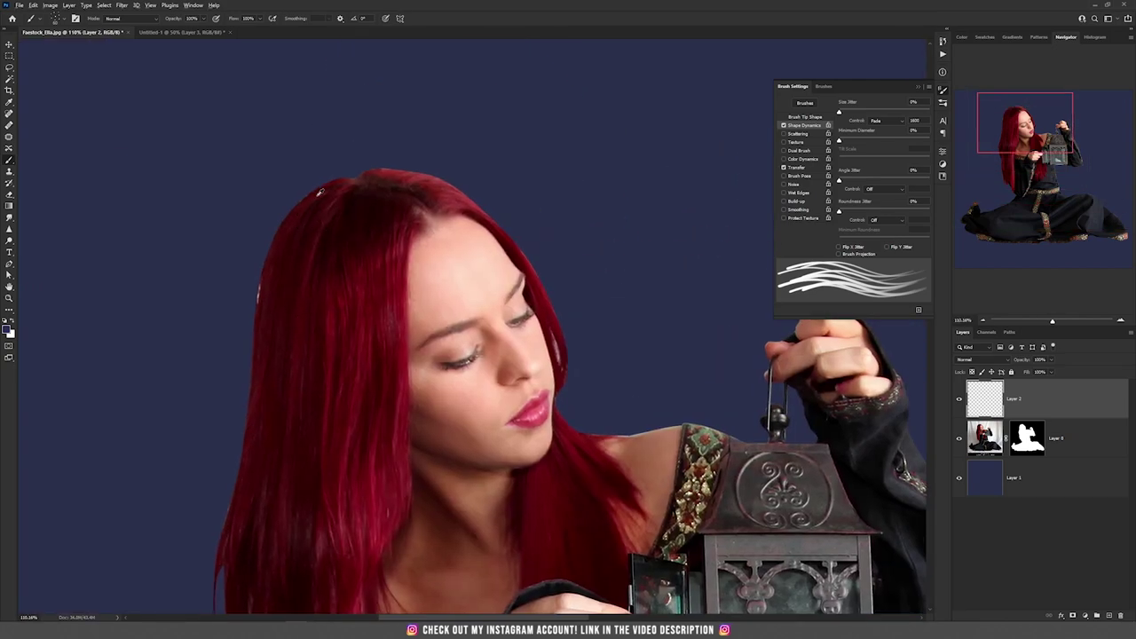
{"action": "left_click", "coordinate": [300, 203], "text": "alt"}
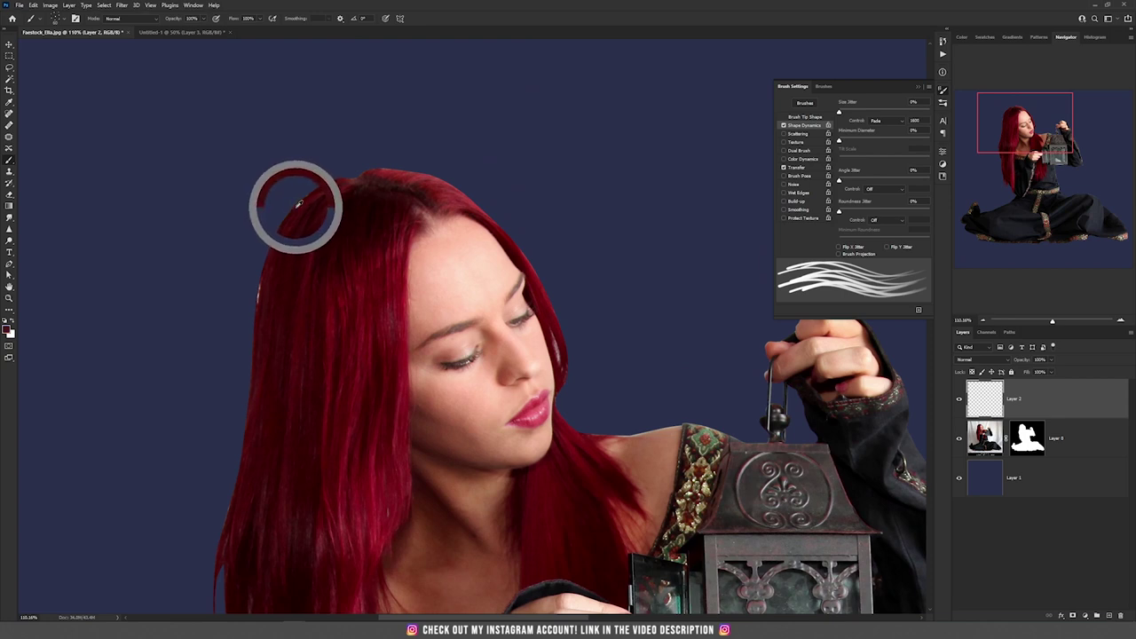
{"action": "key", "text": "["}
{"action": "key", "text": "["}
{"action": "key", "text": "["}
{"action": "key", "text": "["}
{"action": "key", "text": "["}
{"action": "left_click_drag", "start_coordinate": [305, 194], "coordinate": [275, 264]}
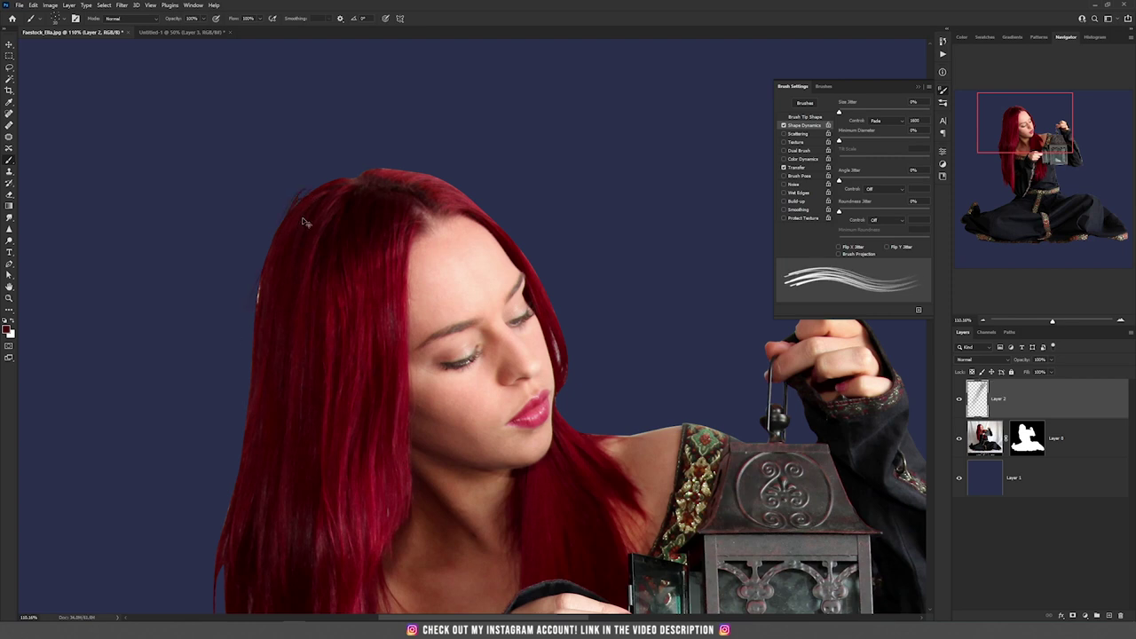
- Shrink the brush further and paint strands down the hair's left edge from the crown to cheek level
{"action": "key", "text": "bracketleft"}
{"action": "key", "text": "bracketleft"}
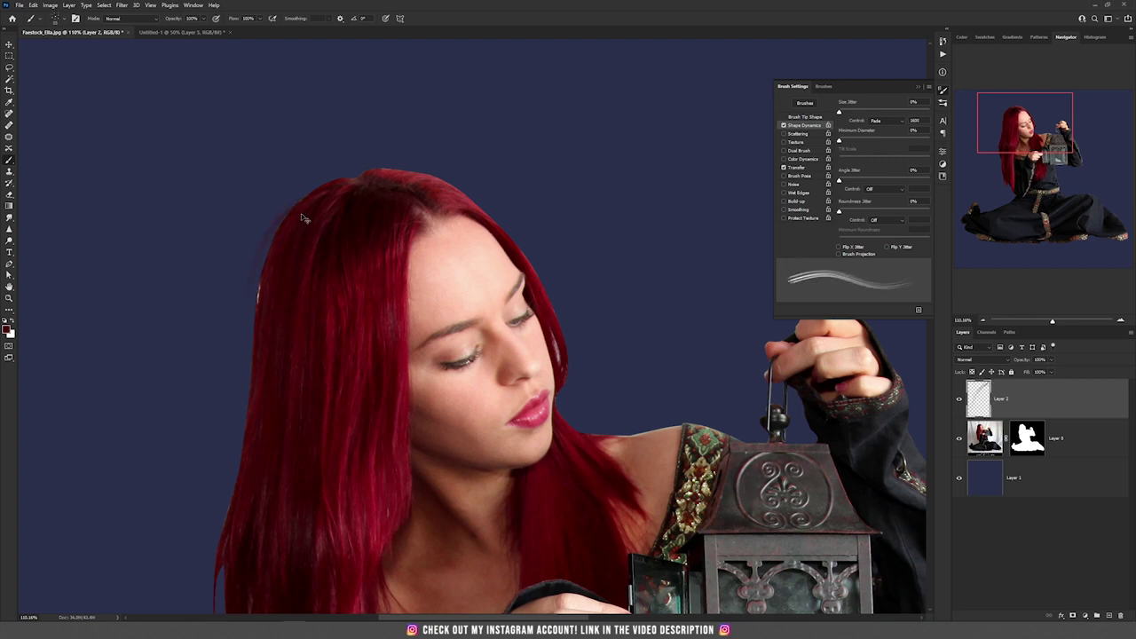
{"action": "mouse_move", "coordinate": [297, 222]}
{"action": "left_mouse_down"}
{"action": "mouse_move", "coordinate": [258, 289]}
{"action": "mouse_move", "coordinate": [265, 337]}
{"action": "left_mouse_up"}
{"action": "left_click_drag", "start_coordinate": [273, 248], "coordinate": [252, 299]}
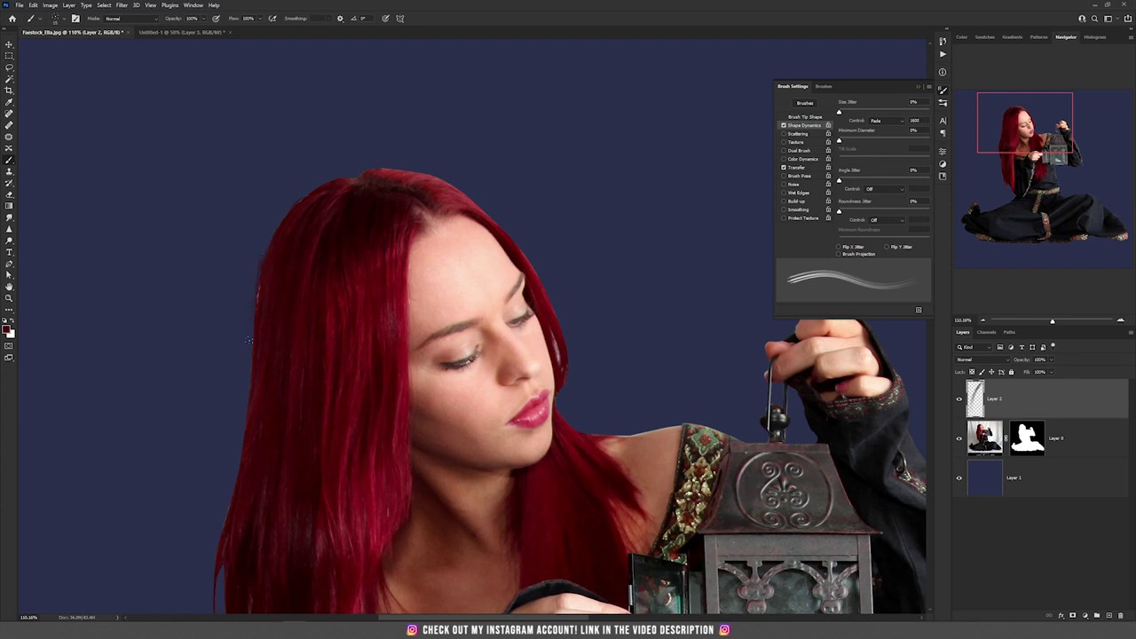
{"action": "left_click_drag", "start_coordinate": [265, 286], "coordinate": [245, 348]}
{"action": "scroll", "coordinate": [259, 301], "scroll_direction": "up", "scroll_amount": 3}
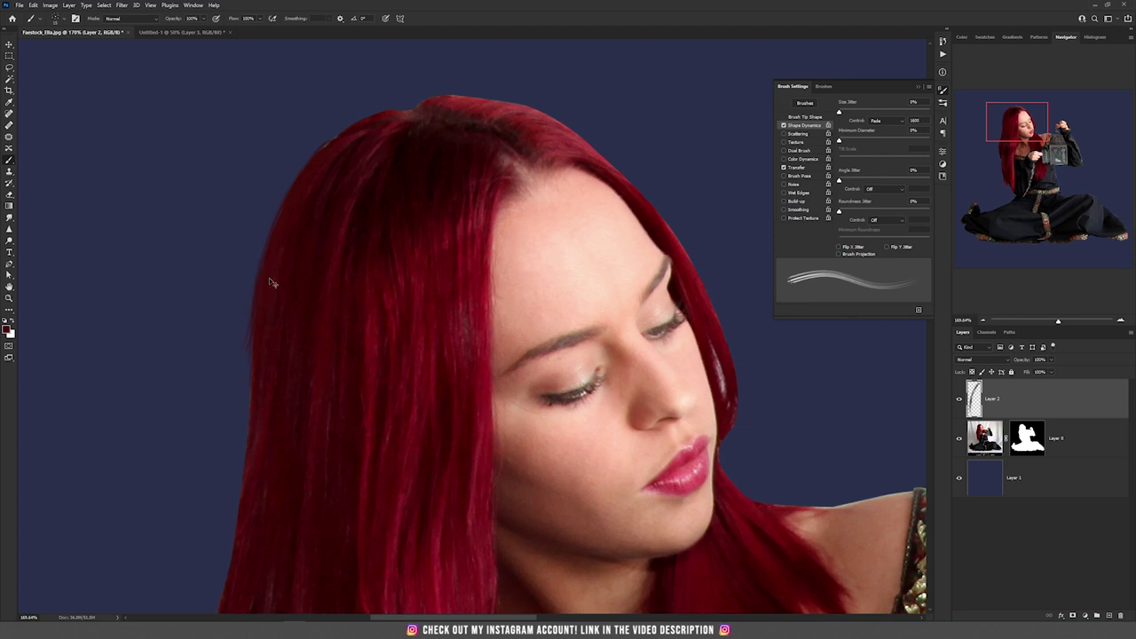
{"action": "left_click_drag", "start_coordinate": [248, 339], "coordinate": [230, 436]}
{"action": "key", "text": "ctrl+z"}
{"action": "left_click_drag", "start_coordinate": [257, 343], "coordinate": [241, 491]}
{"action": "key", "text": "ctrl+z"}
- Paint longer strands down the hair's left edge, letting the tips flare outward beside the neck
{"action": "left_click_drag", "start_coordinate": [247, 413], "coordinate": [227, 550]}
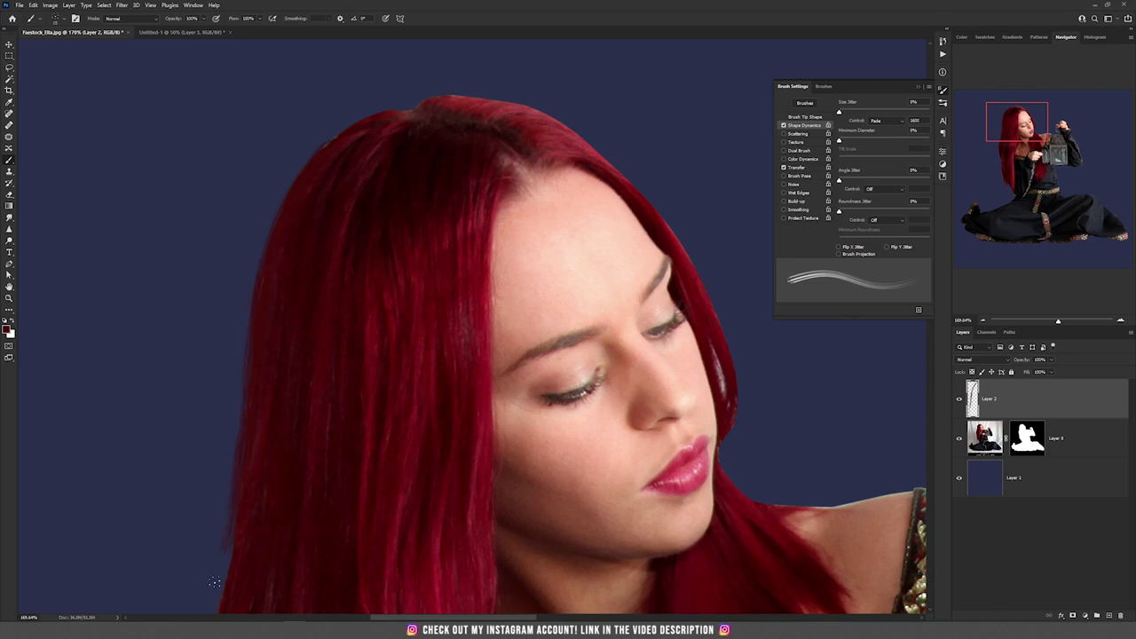
{"action": "left_click_drag", "start_coordinate": [266, 493], "coordinate": [307, 207]}
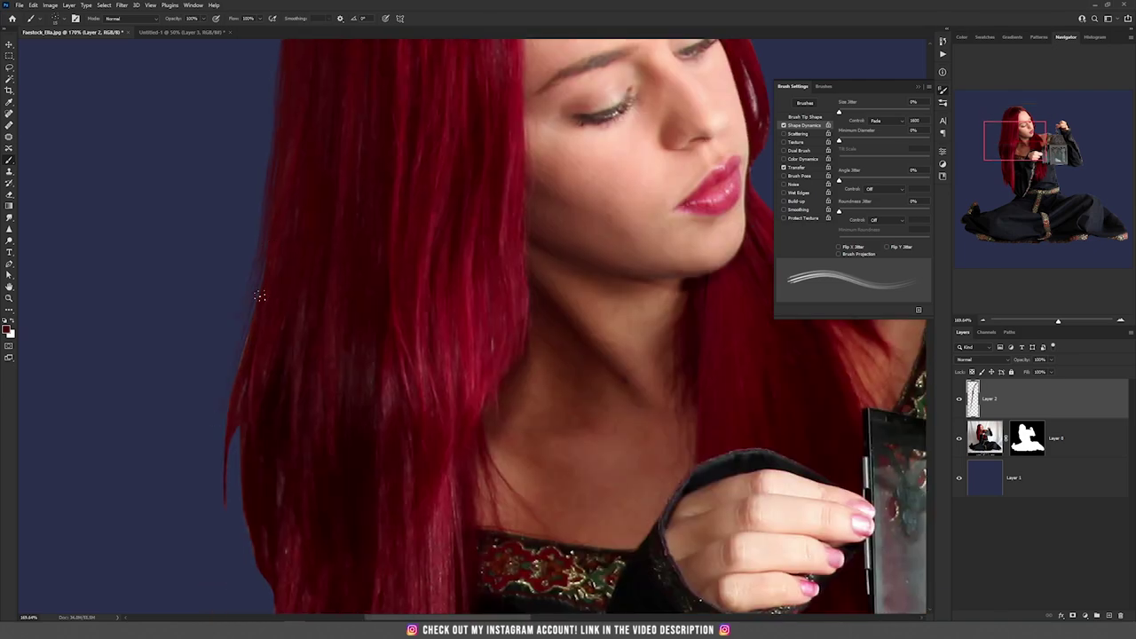
{"action": "mouse_move", "coordinate": [255, 382]}
{"action": "left_mouse_down"}
{"action": "mouse_move", "coordinate": [275, 204]}
{"action": "mouse_move", "coordinate": [259, 303]}
{"action": "mouse_move", "coordinate": [280, 267]}
{"action": "mouse_move", "coordinate": [270, 244]}
{"action": "mouse_move", "coordinate": [212, 424]}
{"action": "left_mouse_up"}
{"action": "left_click_drag", "start_coordinate": [236, 374], "coordinate": [214, 530]}
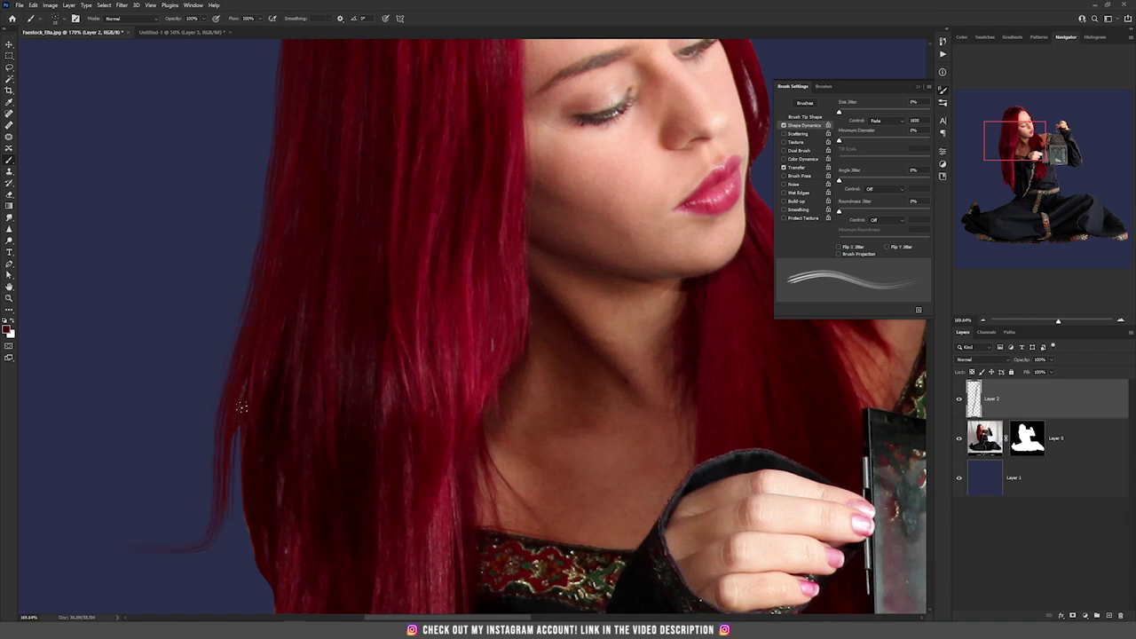
- Set the brush flow to 24% and paint faint, softer strands over the hair's left edge
{"action": "scroll", "coordinate": [302, 266], "scroll_direction": "up", "scroll_amount": 5}
{"action": "key", "text": "shift+2"}
{"action": "key", "text": "shift+4"}
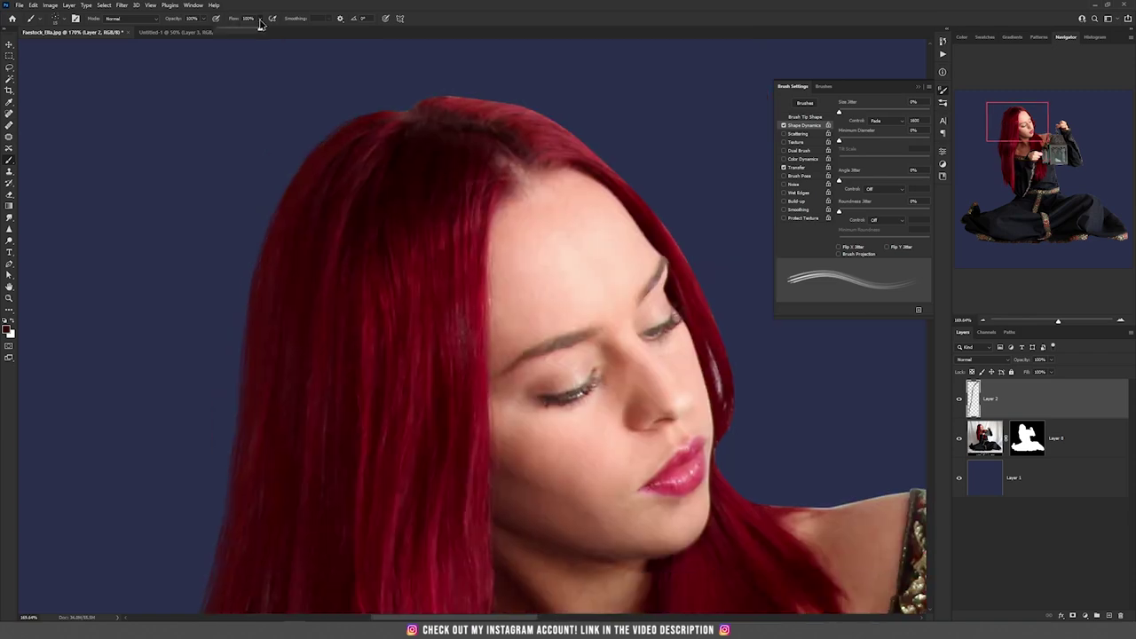
{"action": "scroll", "coordinate": [295, 287], "scroll_direction": "down", "scroll_amount": 3}
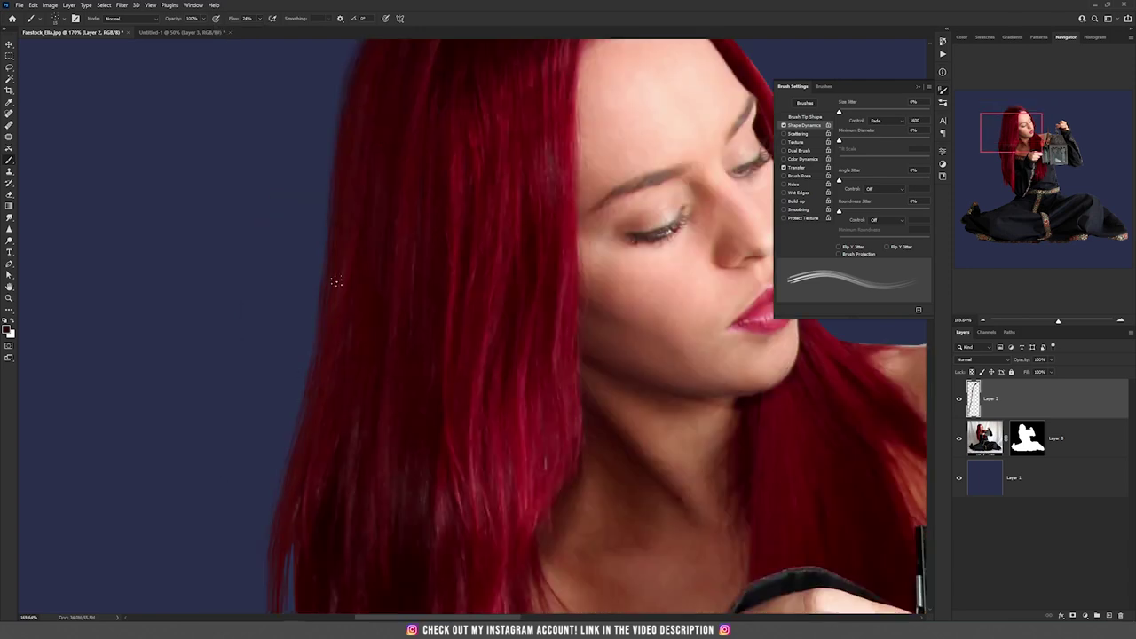
{"action": "scroll", "coordinate": [292, 450], "scroll_direction": "down", "scroll_amount": 3}
- Restore the brush flow to 100% and paint strands down the hair's left edge below shoulder level
{"action": "key", "text": "shift+0"}
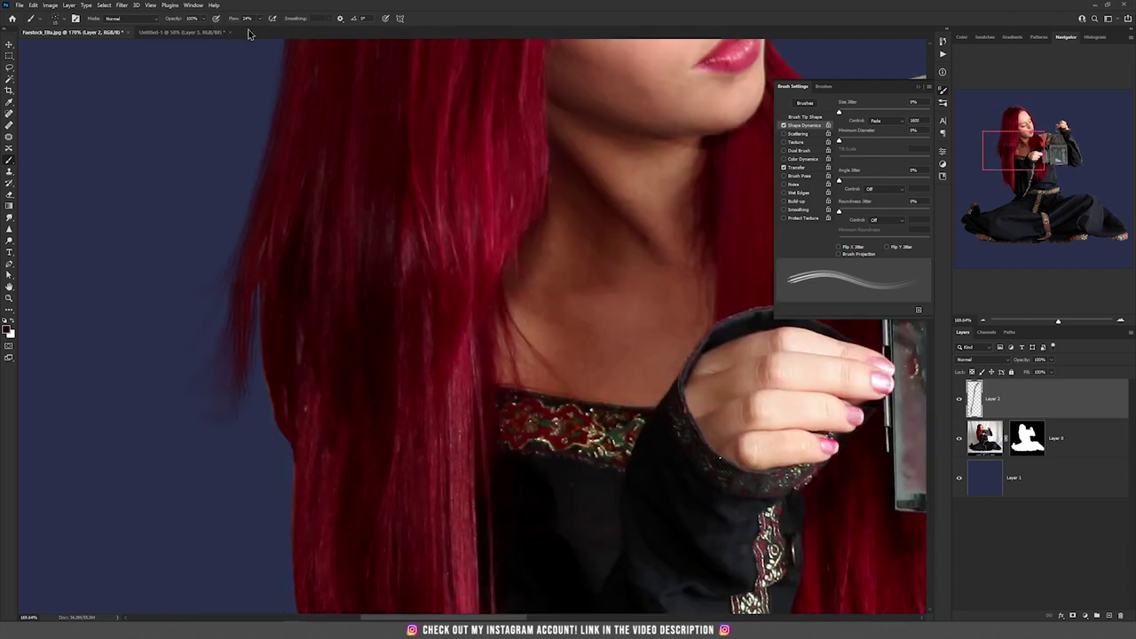
{"action": "left_click_drag", "start_coordinate": [261, 298], "coordinate": [247, 470]}
{"action": "left_click_drag", "start_coordinate": [278, 408], "coordinate": [265, 497]}
{"action": "left_click_drag", "start_coordinate": [290, 439], "coordinate": [280, 505]}
{"action": "scroll", "coordinate": [284, 461], "scroll_direction": "down", "scroll_amount": 3}
{"action": "left_click_drag", "start_coordinate": [293, 314], "coordinate": [282, 424]}
{"action": "left_click_drag", "start_coordinate": [289, 381], "coordinate": [301, 504]}
{"action": "left_click_drag", "start_coordinate": [281, 380], "coordinate": [281, 450]}
- Paint strands extending the lower ends of the long hair over the blue background
{"action": "scroll", "coordinate": [329, 301], "scroll_direction": "down", "scroll_amount": 3}
{"action": "left_click_drag", "start_coordinate": [307, 314], "coordinate": [334, 524]}
{"action": "mouse_move", "coordinate": [343, 405]}
{"action": "left_mouse_down"}
{"action": "mouse_move", "coordinate": [345, 479]}
{"action": "mouse_move", "coordinate": [364, 537]}
{"action": "left_mouse_up"}
{"action": "left_click_drag", "start_coordinate": [376, 430], "coordinate": [381, 523]}
{"action": "left_click_drag", "start_coordinate": [366, 458], "coordinate": [383, 559]}
{"action": "left_click_drag", "start_coordinate": [419, 417], "coordinate": [292, 317]}
- Sample a red from the lower hair and add more strands to its tips with that colour
{"action": "left_click", "coordinate": [316, 392], "text": "alt"}
{"action": "left_click_drag", "start_coordinate": [315, 394], "coordinate": [338, 488]}
{"action": "left_click_drag", "start_coordinate": [334, 444], "coordinate": [323, 515]}
{"action": "left_click_drag", "start_coordinate": [307, 415], "coordinate": [293, 532]}
- Reduce the brush size, sample reds from the hair, and paint strands along the head's right edge from the parting past the forehead
{"action": "mouse_move", "coordinate": [390, 319]}
{"action": "left_mouse_down"}
{"action": "mouse_move", "coordinate": [435, 368]}
{"action": "mouse_move", "coordinate": [568, 356]}
{"action": "left_mouse_up"}
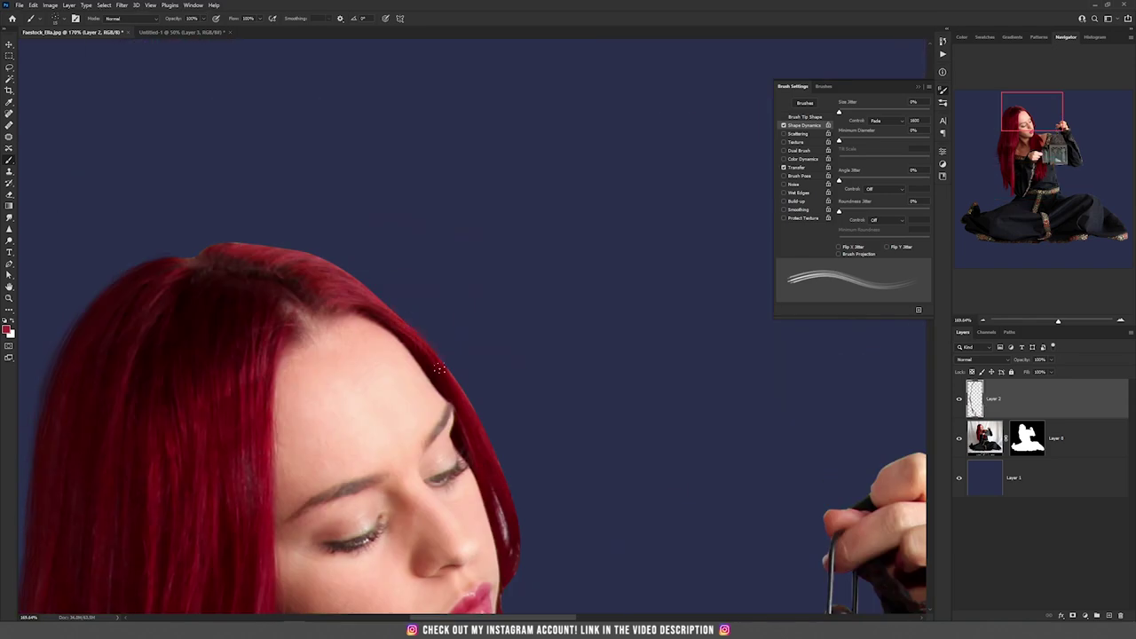
{"action": "key", "text": "bracketleft"}
{"action": "mouse_move", "coordinate": [383, 231]}
{"action": "left_mouse_down"}
{"action": "mouse_move", "coordinate": [488, 261]}
{"action": "mouse_move", "coordinate": [552, 325]}
{"action": "left_mouse_up"}
{"action": "scroll", "coordinate": [337, 246], "scroll_direction": "up", "scroll_amount": 1}
{"action": "mouse_move", "coordinate": [347, 249]}
{"action": "left_mouse_down"}
{"action": "mouse_move", "coordinate": [413, 226]}
{"action": "mouse_move", "coordinate": [435, 254]}
{"action": "mouse_move", "coordinate": [482, 258]}
{"action": "mouse_move", "coordinate": [249, 265]}
{"action": "mouse_move", "coordinate": [356, 229]}
{"action": "mouse_move", "coordinate": [486, 251]}
{"action": "left_mouse_up"}
{"action": "left_click", "coordinate": [508, 282], "text": "alt"}
{"action": "left_click_drag", "start_coordinate": [527, 315], "coordinate": [339, 248]}
{"action": "left_click", "coordinate": [340, 248], "text": "alt"}
{"action": "left_click_drag", "start_coordinate": [412, 280], "coordinate": [451, 326]}
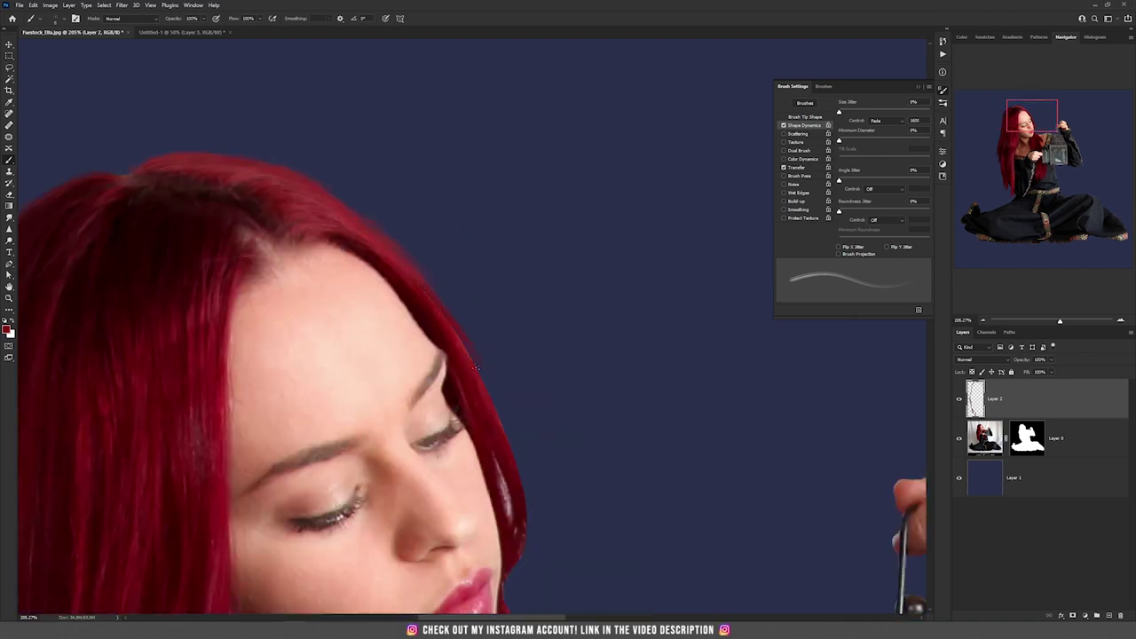
- Paint strands from the hair beside the neck outward across the bare shoulder
{"action": "scroll", "coordinate": [476, 355], "scroll_direction": "down", "scroll_amount": 3}
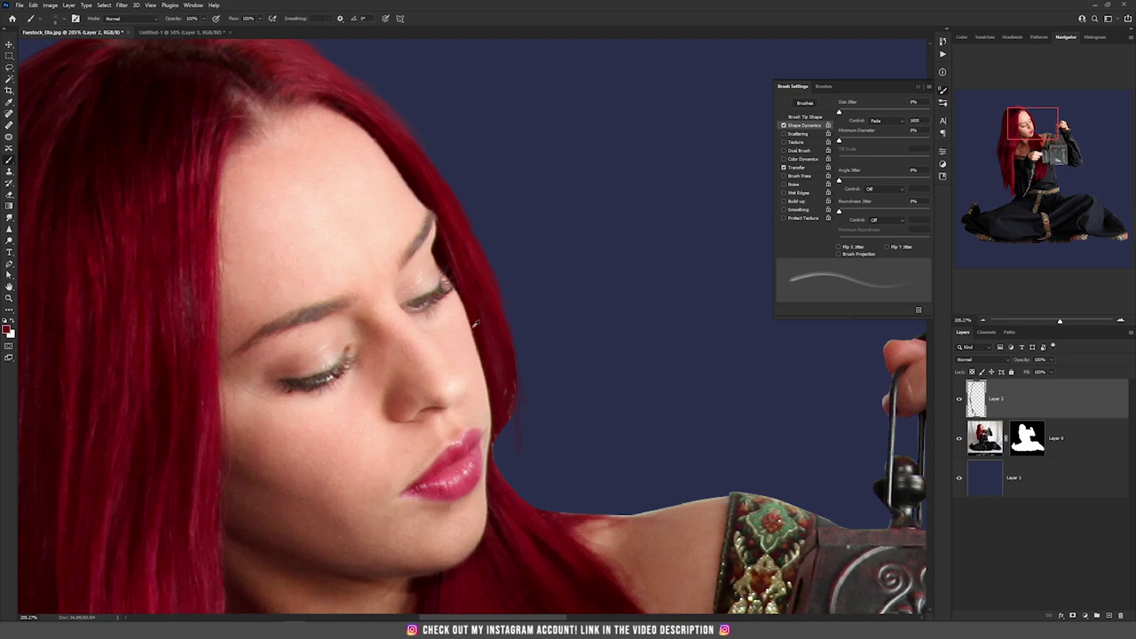
{"action": "scroll", "coordinate": [476, 323], "scroll_direction": "down", "scroll_amount": 3}
{"action": "left_click_drag", "start_coordinate": [498, 415], "coordinate": [617, 420]}
- Lower the brush flow and paint softer strands over the hair's left side and lower ends
{"action": "scroll", "coordinate": [482, 353], "scroll_direction": "down", "scroll_amount": 5}
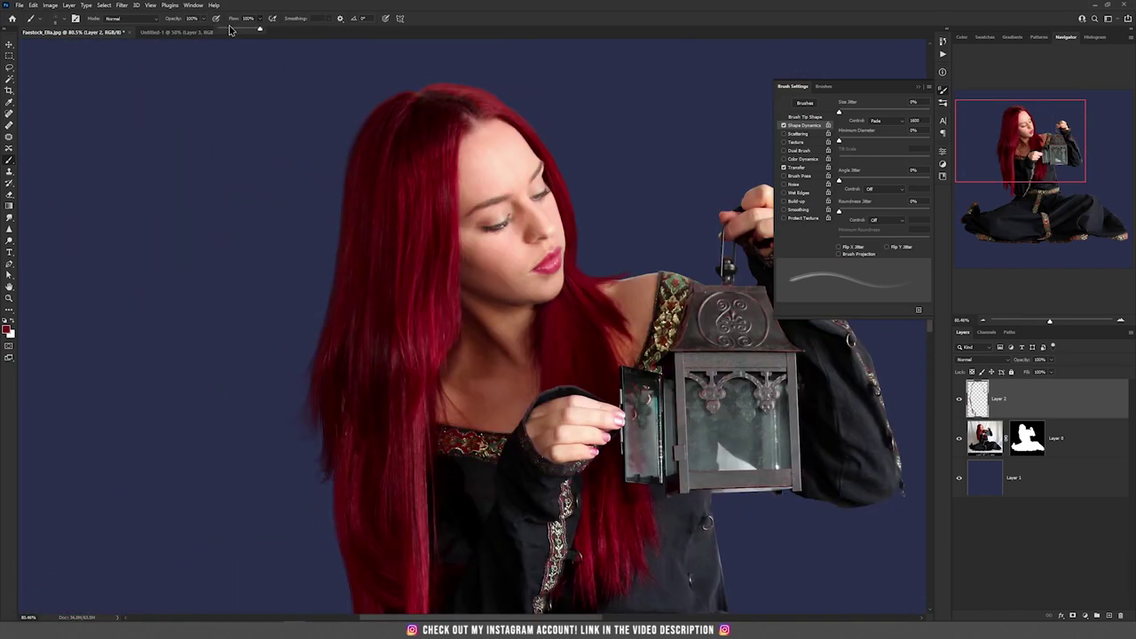
{"action": "scroll", "coordinate": [428, 139], "scroll_direction": "up", "scroll_amount": 5}
{"action": "scroll", "coordinate": [342, 441], "scroll_direction": "down", "scroll_amount": 7}
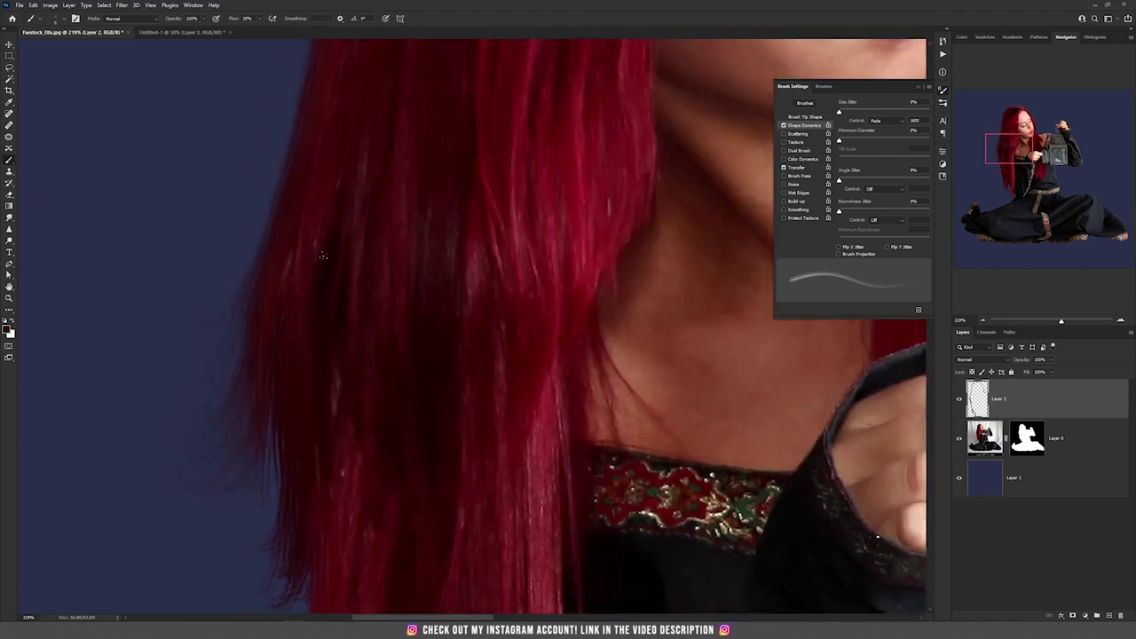
{"action": "scroll", "coordinate": [297, 355], "scroll_direction": "down", "scroll_amount": 3}
{"action": "scroll", "coordinate": [311, 430], "scroll_direction": "down", "scroll_amount": 5}
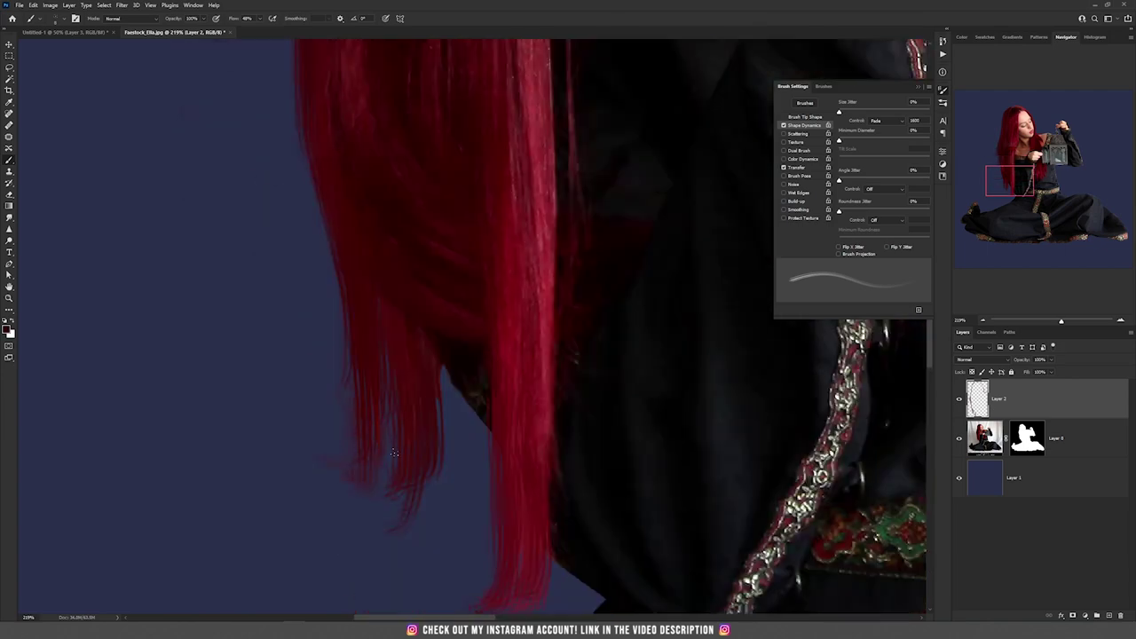
{"action": "scroll", "coordinate": [497, 245], "scroll_direction": "down", "scroll_amount": 3}
- Sample reds from the hair and refine the strands along its edge beside the face and shoulder
{"action": "left_click", "coordinate": [470, 462], "text": "alt"}
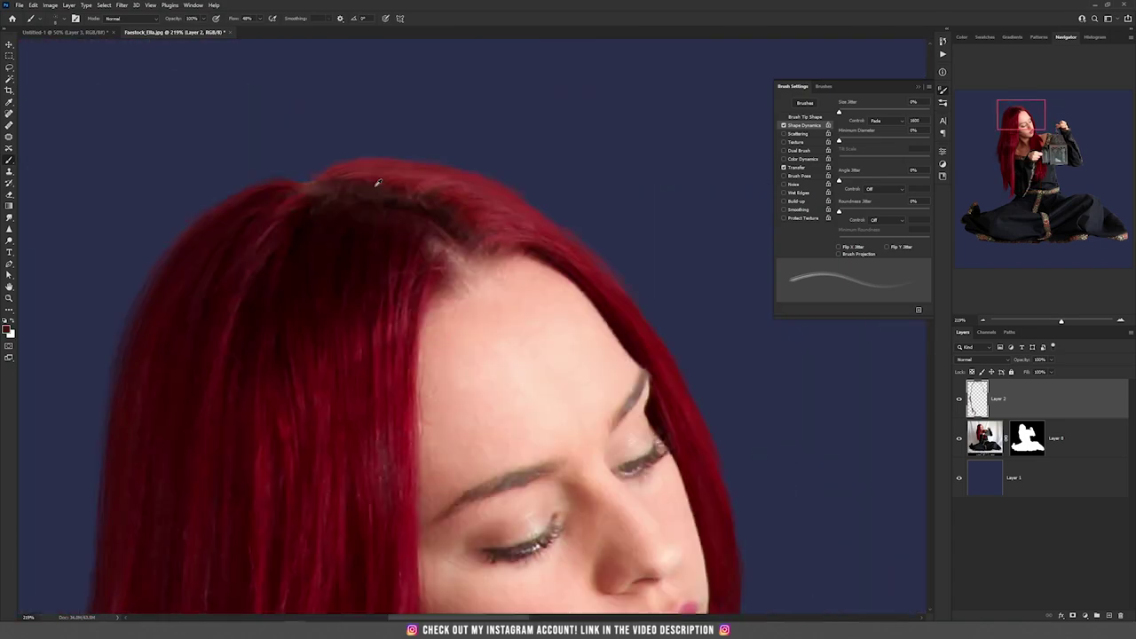
{"action": "mouse_move", "coordinate": [421, 224]}
{"action": "left_mouse_down"}
{"action": "mouse_move", "coordinate": [406, 192]}
{"action": "mouse_move", "coordinate": [184, 28]}
{"action": "left_mouse_up"}
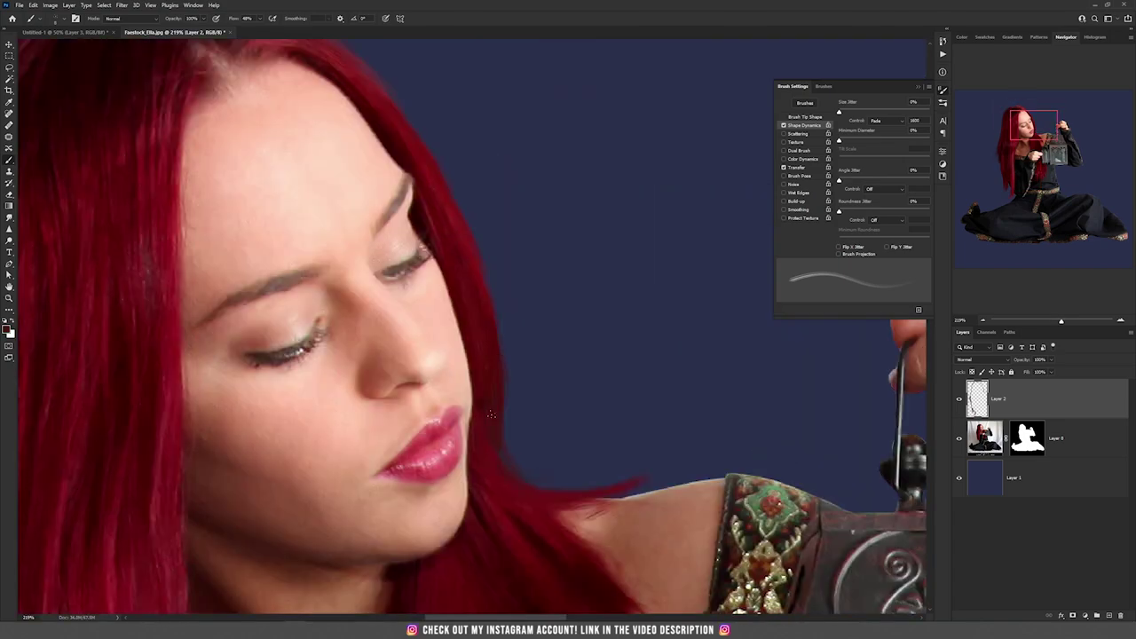
{"action": "left_click", "coordinate": [495, 404], "text": "alt"}
{"action": "scroll", "coordinate": [475, 116], "scroll_direction": "down", "scroll_amount": 5}
- Lower the flow of a larger hair brush and paint faint strands over the lowest hair tips
{"action": "scroll", "coordinate": [391, 594], "scroll_direction": "up", "scroll_amount": 4}
{"action": "left_click", "coordinate": [259, 19]}
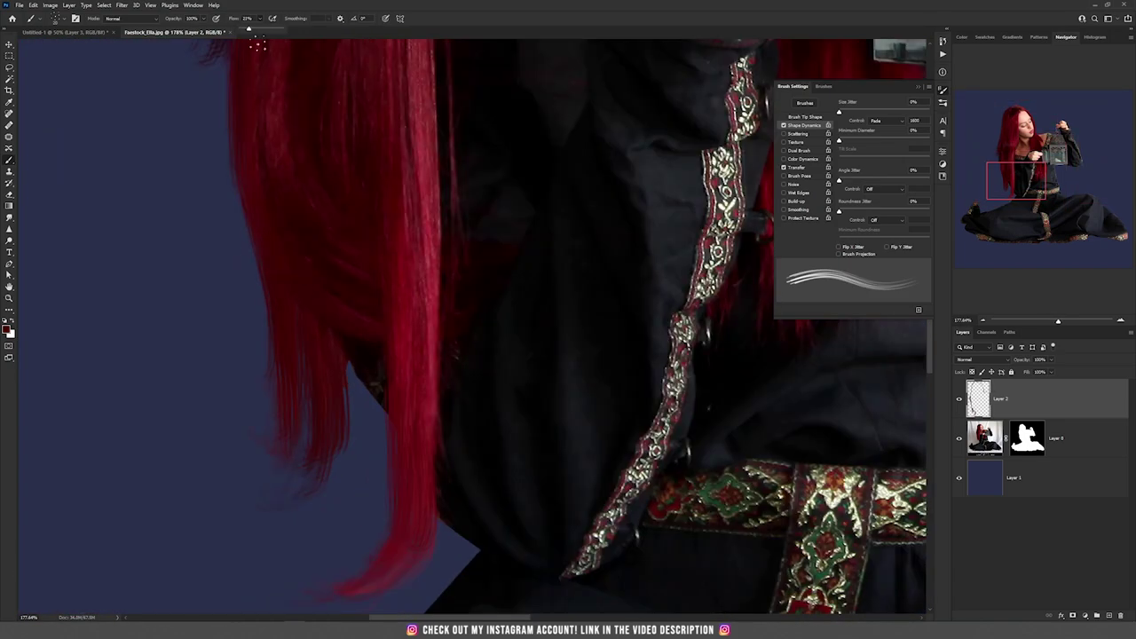
{"action": "mouse_move", "coordinate": [352, 362]}
{"action": "left_mouse_down"}
{"action": "mouse_move", "coordinate": [347, 419]}
{"action": "mouse_move", "coordinate": [306, 499]}
{"action": "left_mouse_up"}
{"action": "left_click_drag", "start_coordinate": [387, 400], "coordinate": [378, 499]}
{"action": "left_click_drag", "start_coordinate": [428, 394], "coordinate": [451, 225]}
- Set a finer size for the hair brush and sample the bright red at the top of the head
{"action": "scroll", "coordinate": [506, 368], "scroll_direction": "down", "scroll_amount": 5}
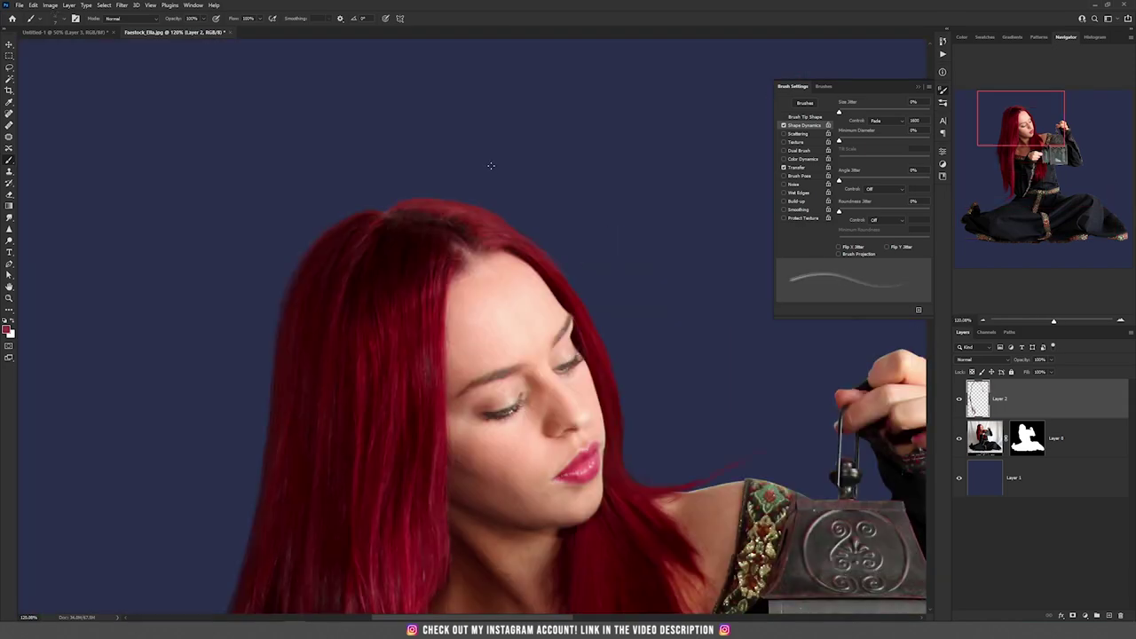
{"action": "right_click", "coordinate": [475, 165]}
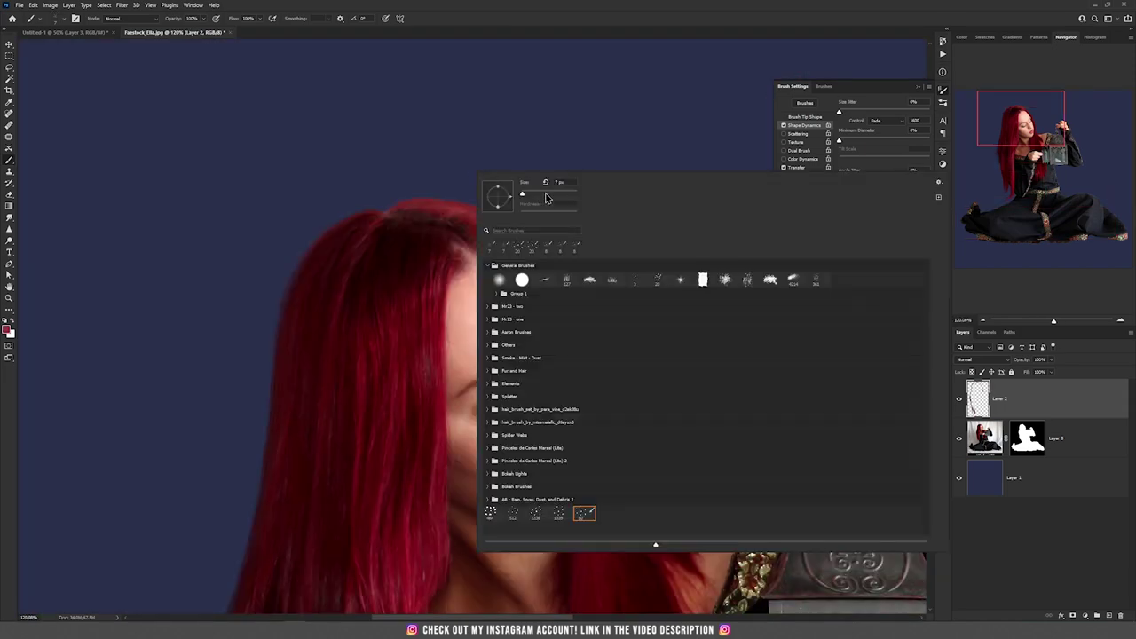
{"action": "left_click", "coordinate": [558, 182]}
{"action": "left_click", "coordinate": [502, 5]}
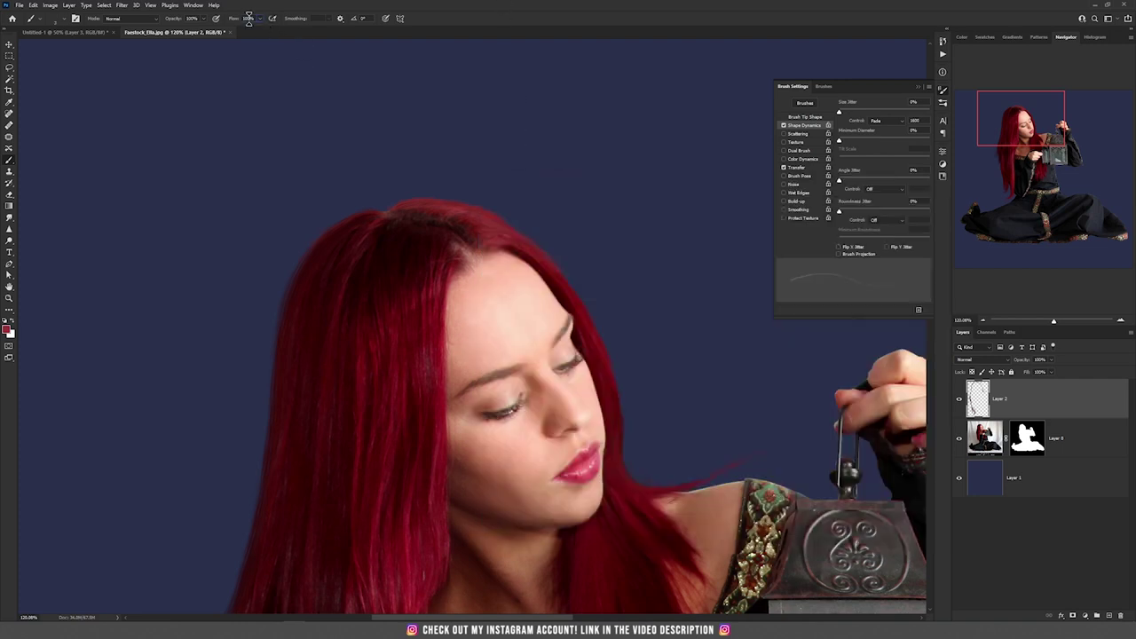
{"action": "left_click", "coordinate": [454, 208], "text": "alt"}
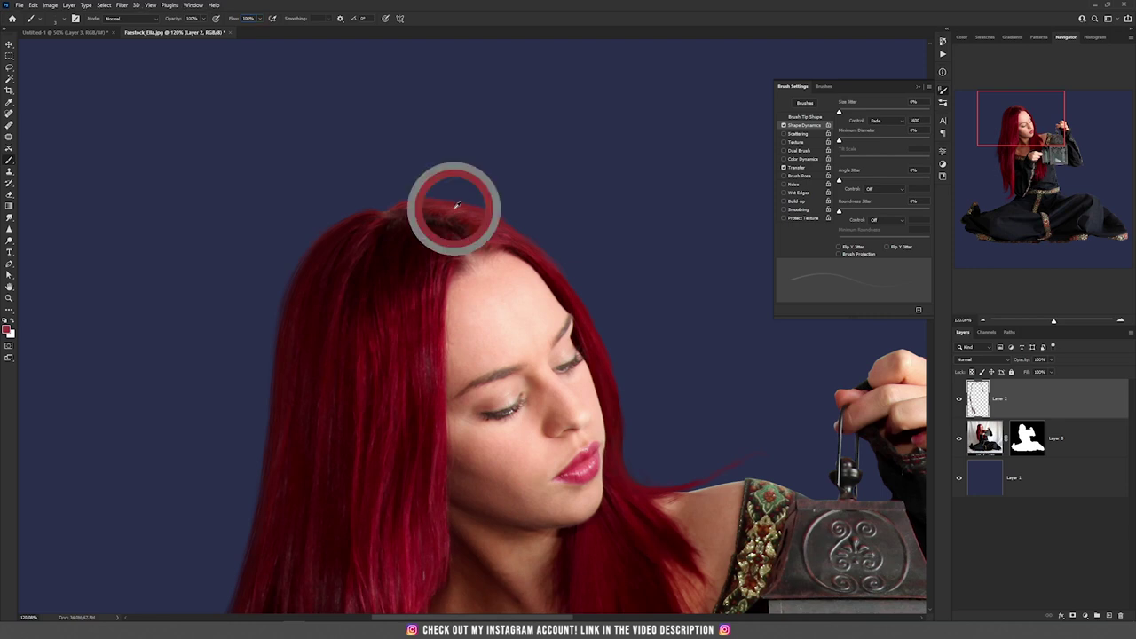
- Paint very fine flyaway strands around the crown and outer edges of the hair at 100% flow
{"action": "left_click_drag", "start_coordinate": [456, 205], "coordinate": [455, 207]}
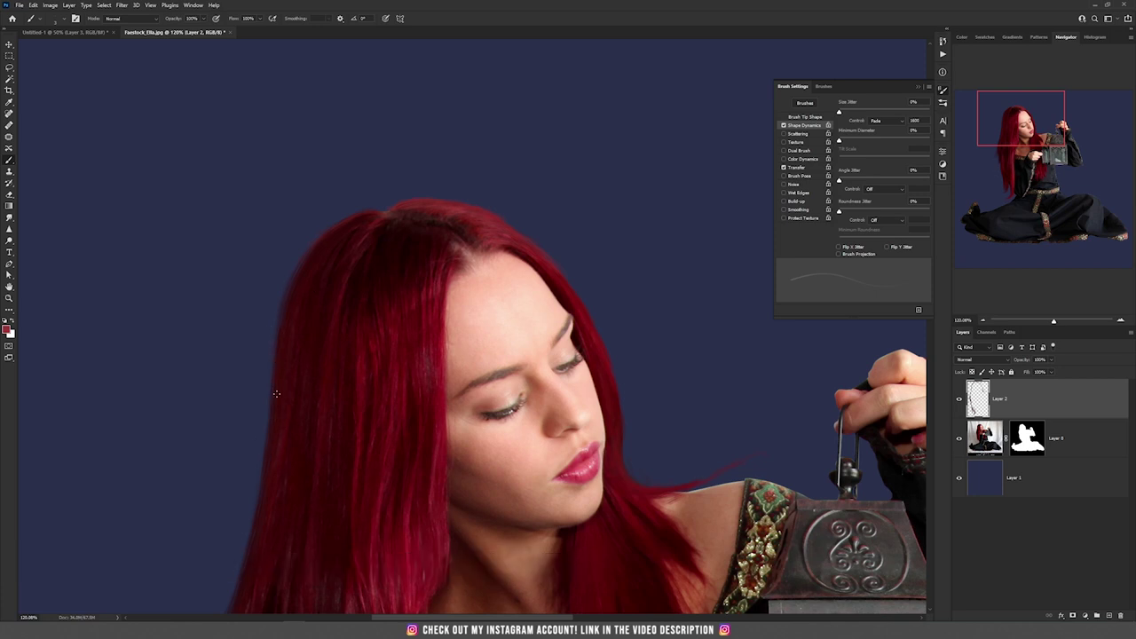
{"action": "left_click_drag", "start_coordinate": [308, 344], "coordinate": [323, 259]}
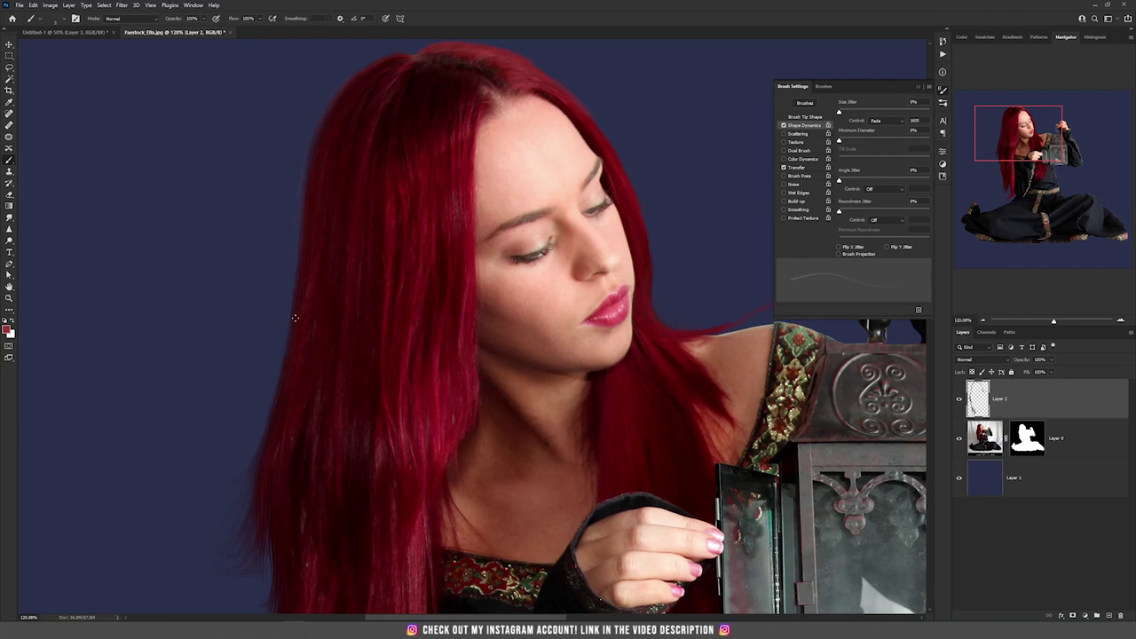
{"action": "left_click_drag", "start_coordinate": [339, 106], "coordinate": [285, 274]}
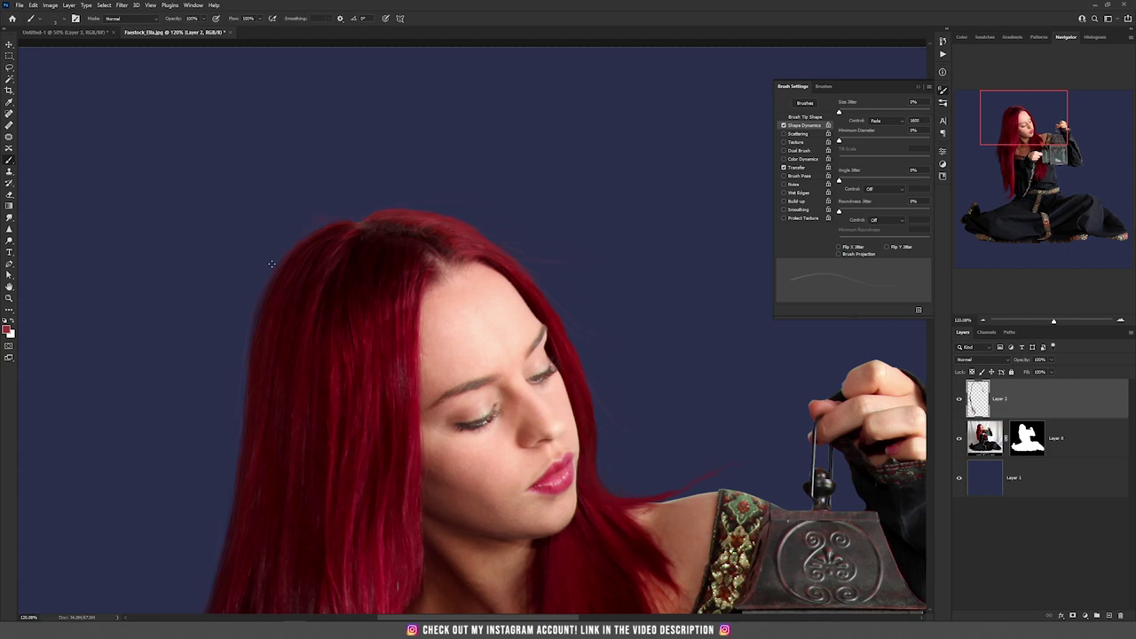
- Compare the hair with and without the painted strands layer, then test-move the layer and undo the move
{"action": "scroll", "coordinate": [288, 258], "scroll_direction": "up", "scroll_amount": 4}
{"action": "scroll", "coordinate": [228, 380], "scroll_direction": "down", "scroll_amount": 5}
{"action": "left_click_drag", "start_coordinate": [228, 380], "coordinate": [401, 59]}
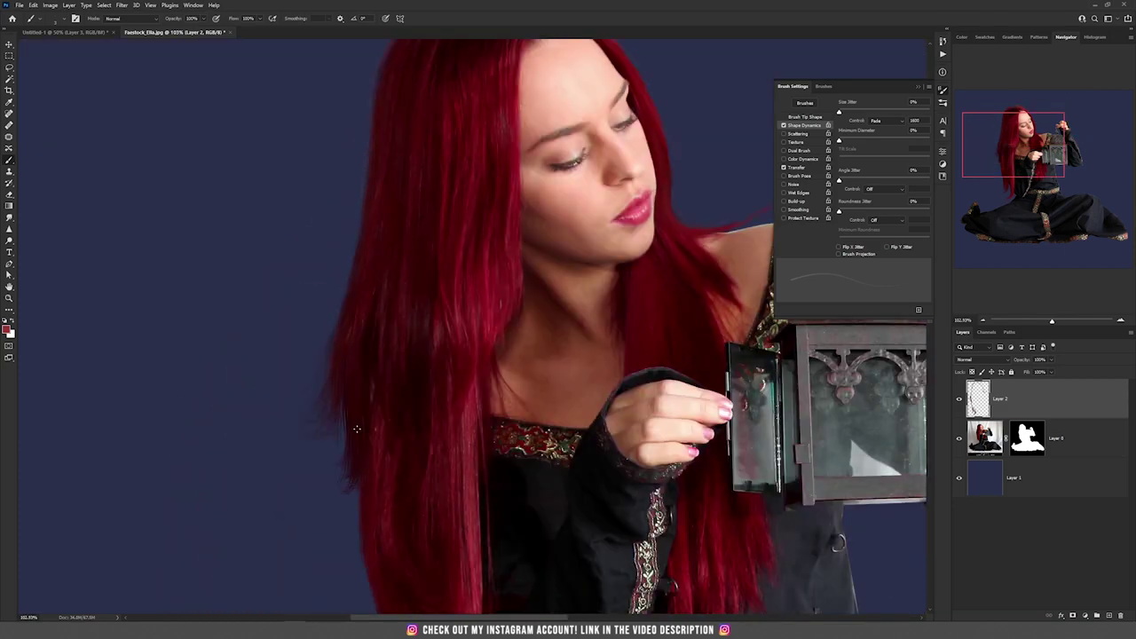
{"action": "scroll", "coordinate": [356, 430], "scroll_direction": "down", "scroll_amount": 3}
{"action": "scroll", "coordinate": [372, 501], "scroll_direction": "down", "scroll_amount": 5}
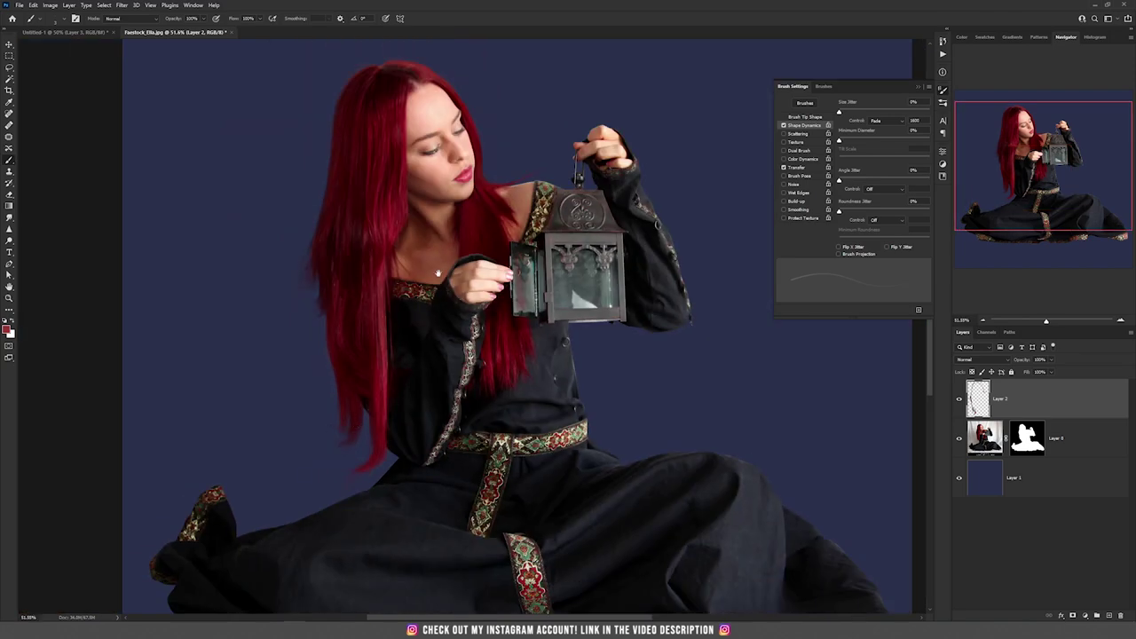
{"action": "key", "text": "v"}
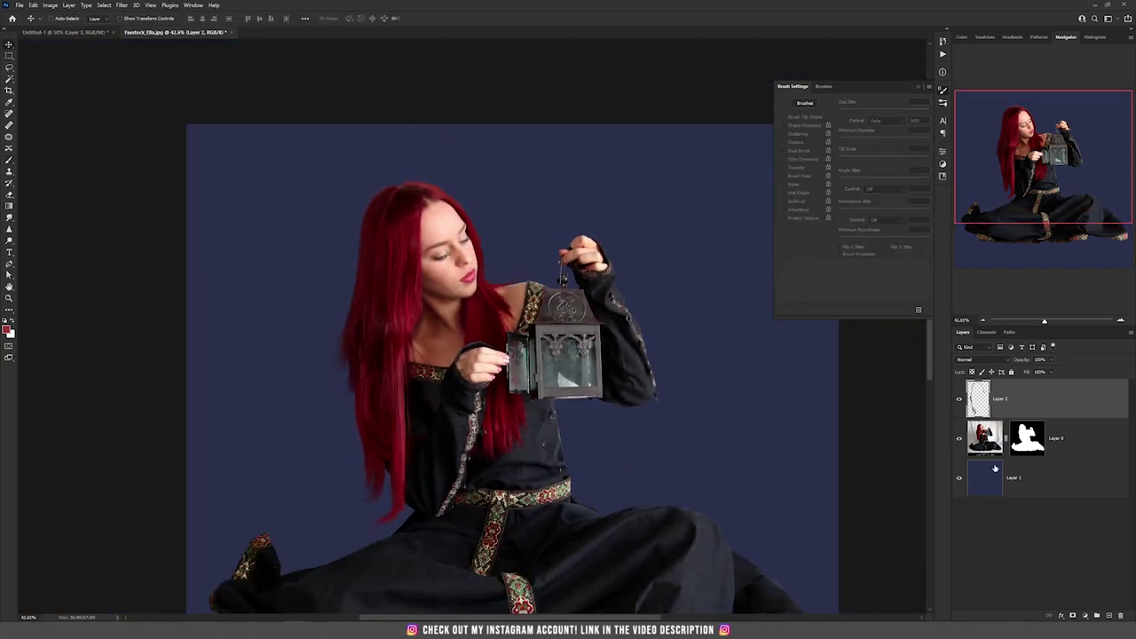
{"action": "left_click", "coordinate": [958, 401]}
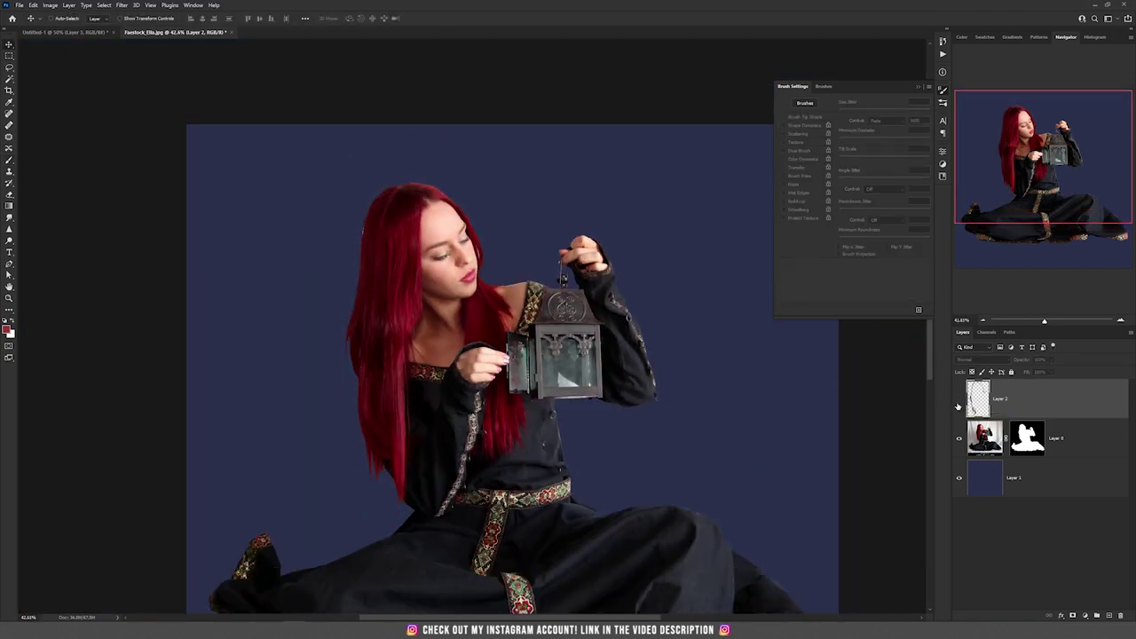
{"action": "left_click", "coordinate": [958, 401]}
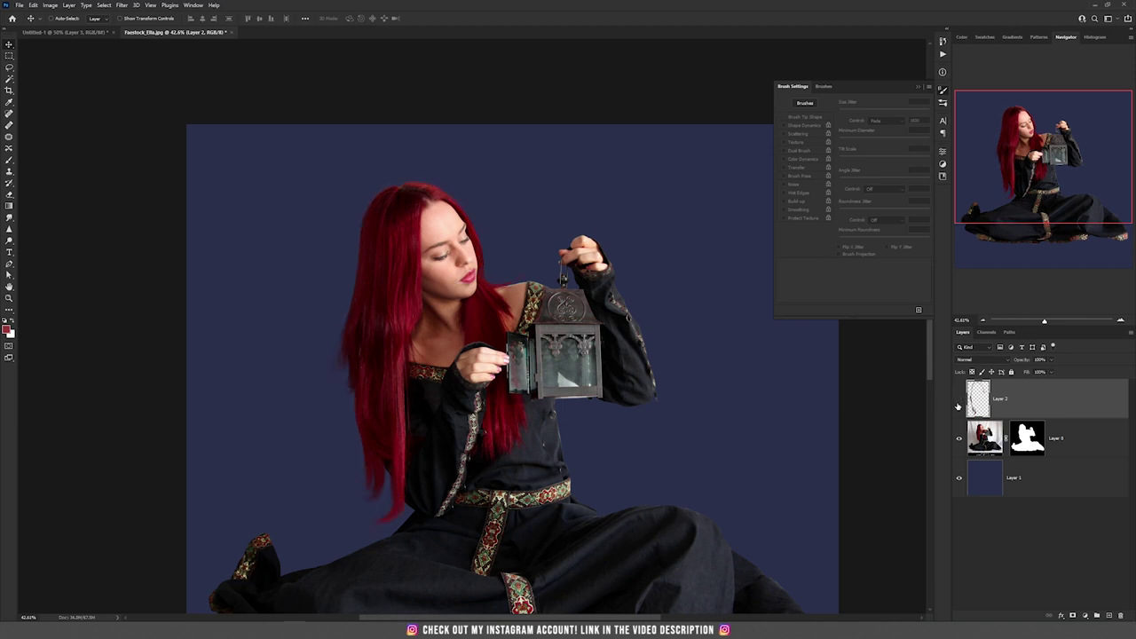
{"action": "left_click_drag", "start_coordinate": [439, 254], "coordinate": [310, 207]}
{"action": "key", "text": "ctrl+z"}
- Hide the painted strands on Layer 2 and duplicate the masked portrait layer, Layer 0
{"action": "left_click", "coordinate": [959, 400]}
{"action": "left_click", "coordinate": [1086, 443]}
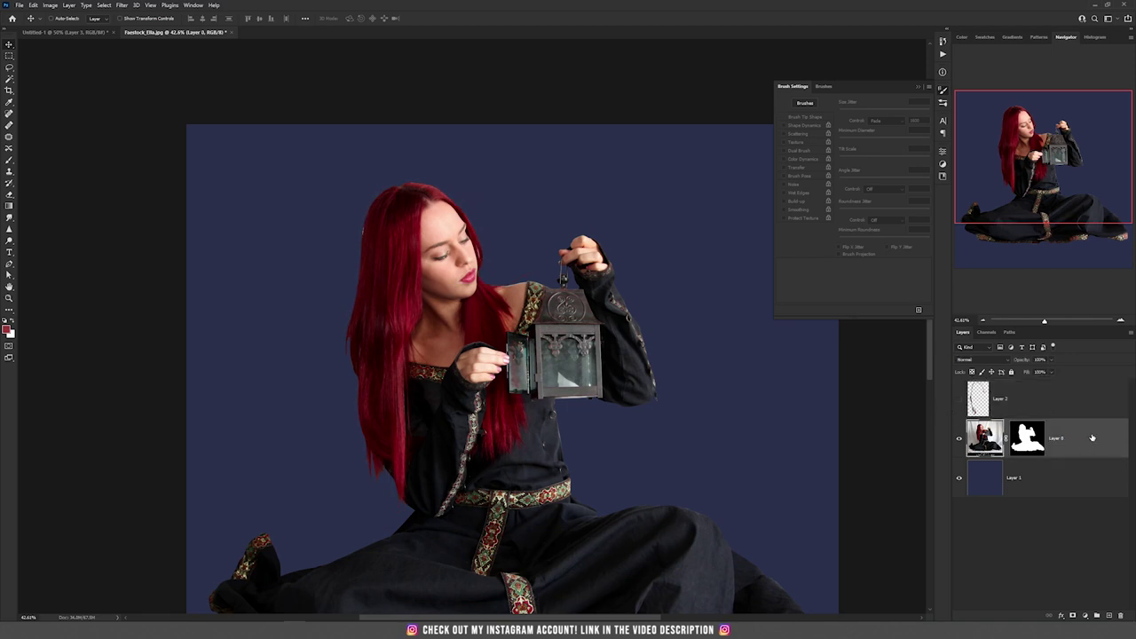
{"action": "key", "text": "ctrl+j"}
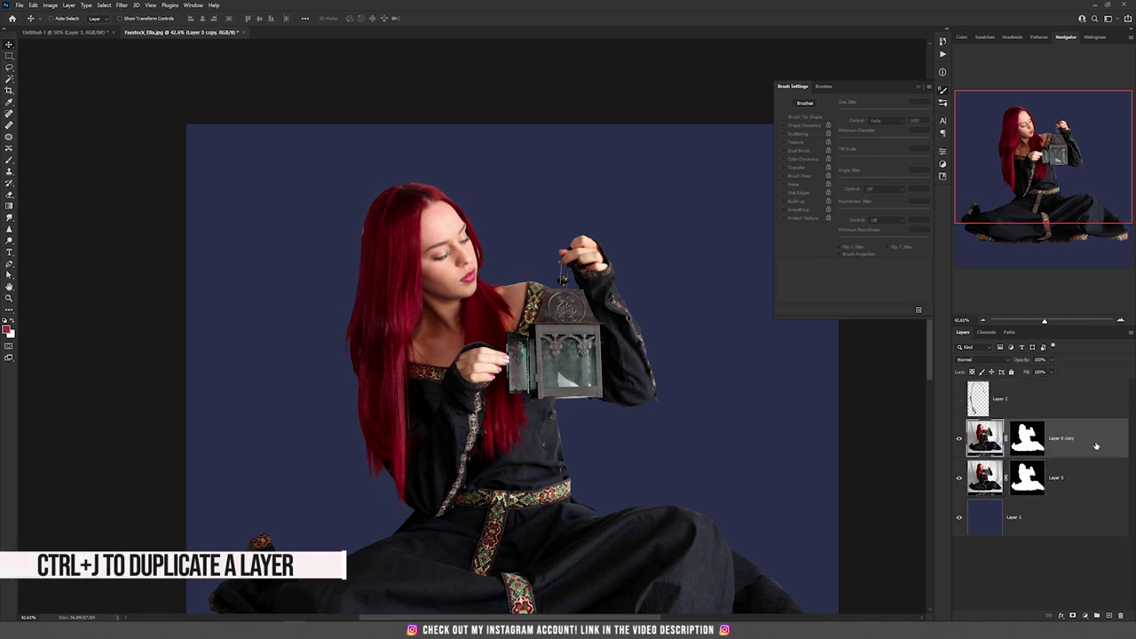
- Convert the duplicated portrait to a smart object, rasterize it to bake in the mask, and hide the original masked layer
{"action": "right_click", "coordinate": [1070, 450]}
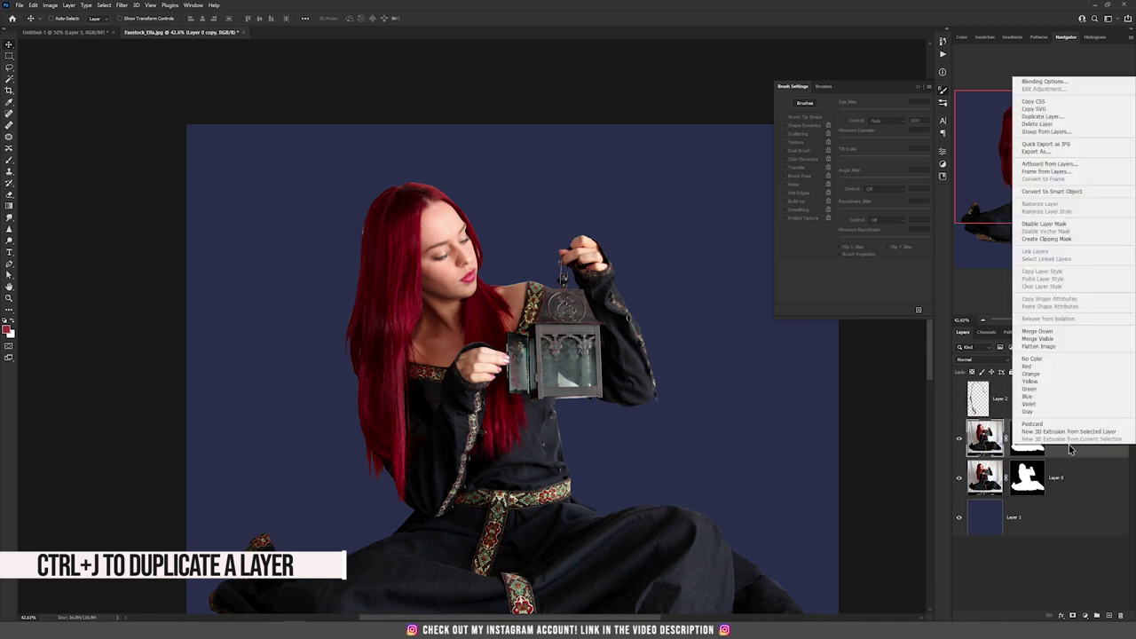
{"action": "left_click", "coordinate": [1095, 191]}
{"action": "right_click", "coordinate": [1083, 439]}
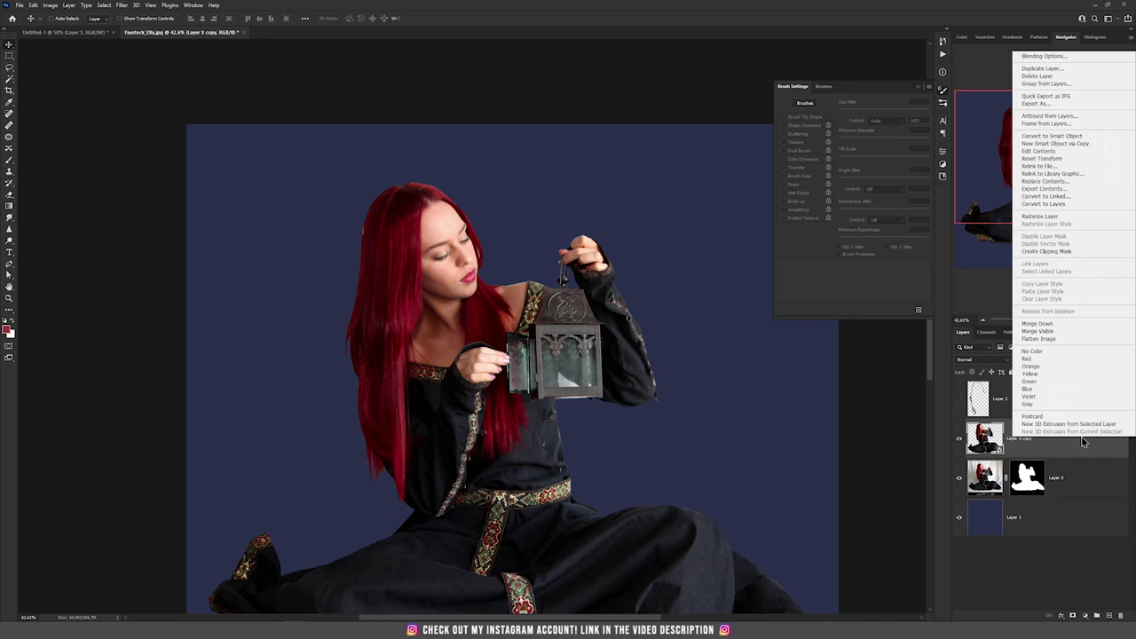
{"action": "left_click", "coordinate": [1053, 218]}
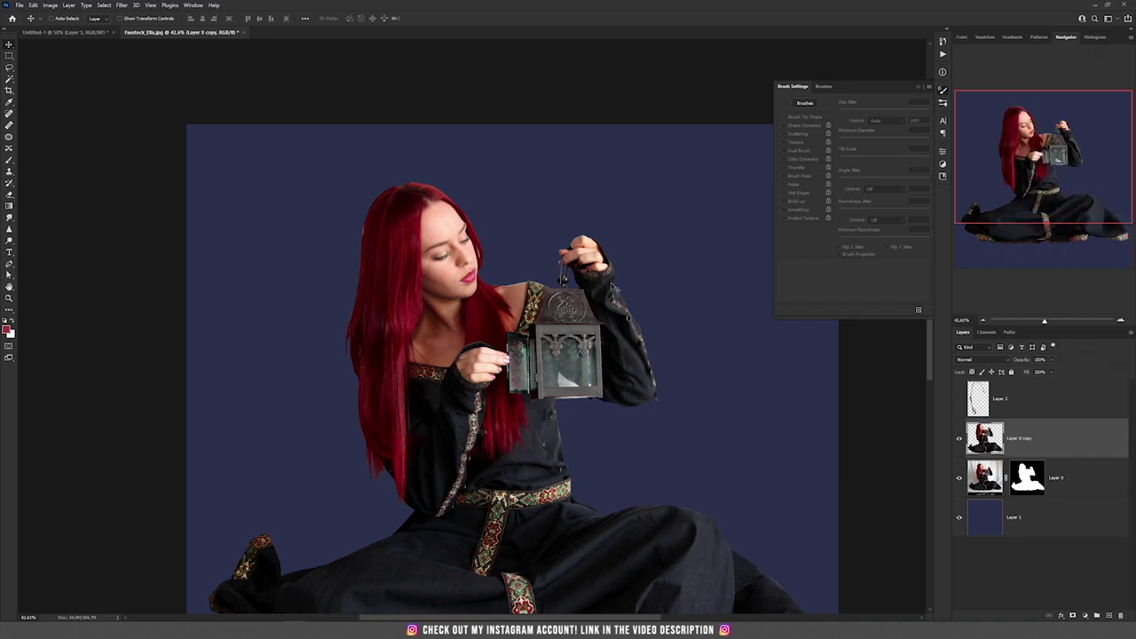
{"action": "left_click", "coordinate": [958, 479]}
{"action": "left_click_drag", "start_coordinate": [441, 321], "coordinate": [571, 270]}
{"action": "key", "text": "ctrl+z"}
- Switch to the Smudge tool and choose the custom multi-dot hair brush tip for it
{"action": "scroll", "coordinate": [465, 263], "scroll_direction": "up", "scroll_amount": 2}
{"action": "left_click", "coordinate": [9, 222]}
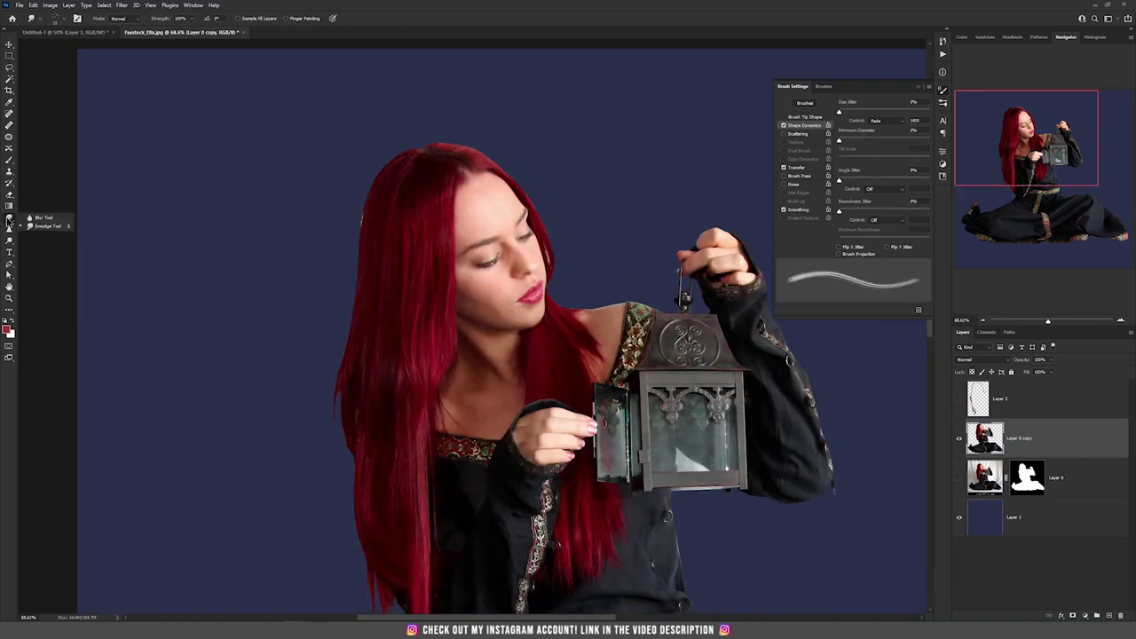
{"action": "right_click", "coordinate": [283, 264]}
{"action": "left_click", "coordinate": [369, 583]}
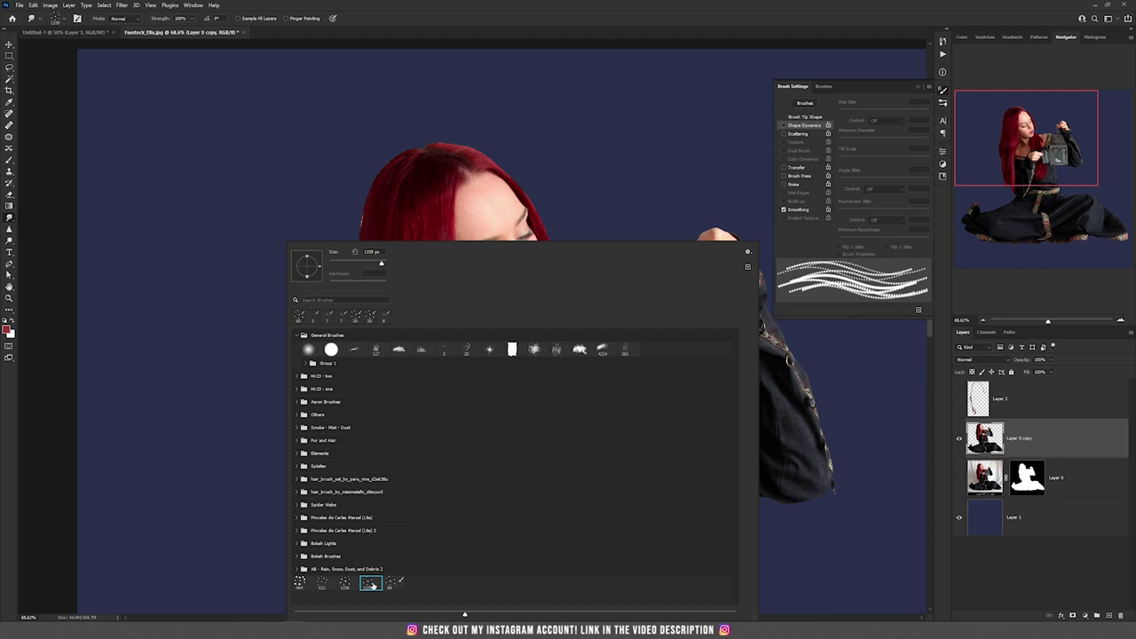
{"action": "key", "text": "Return"}
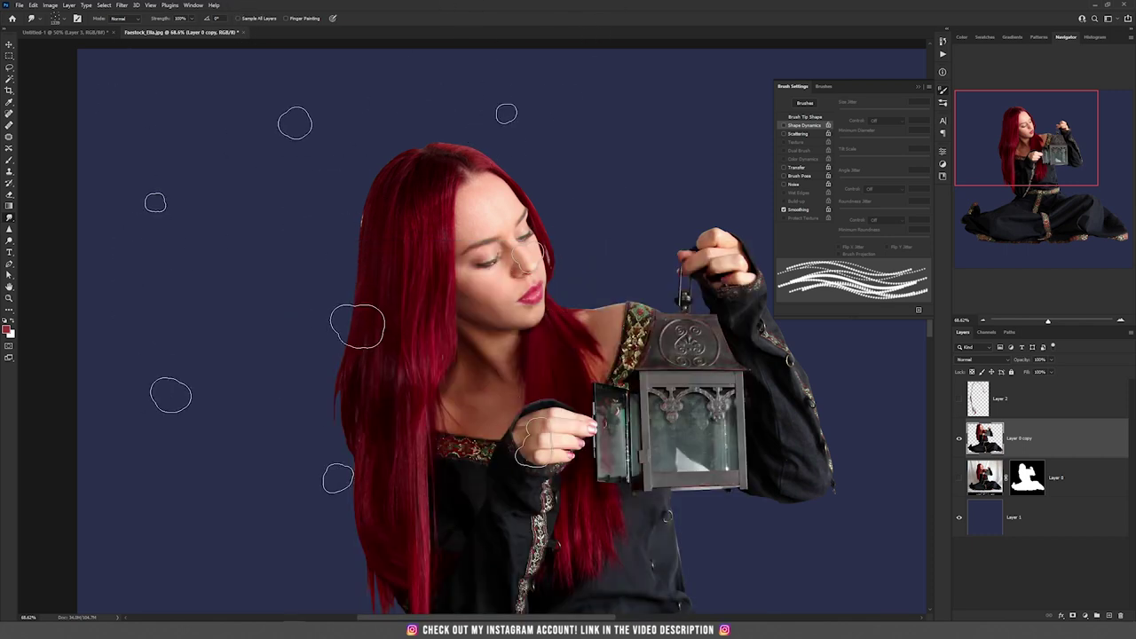
{"action": "left_click", "coordinate": [77, 20]}
{"action": "left_click", "coordinate": [77, 19]}
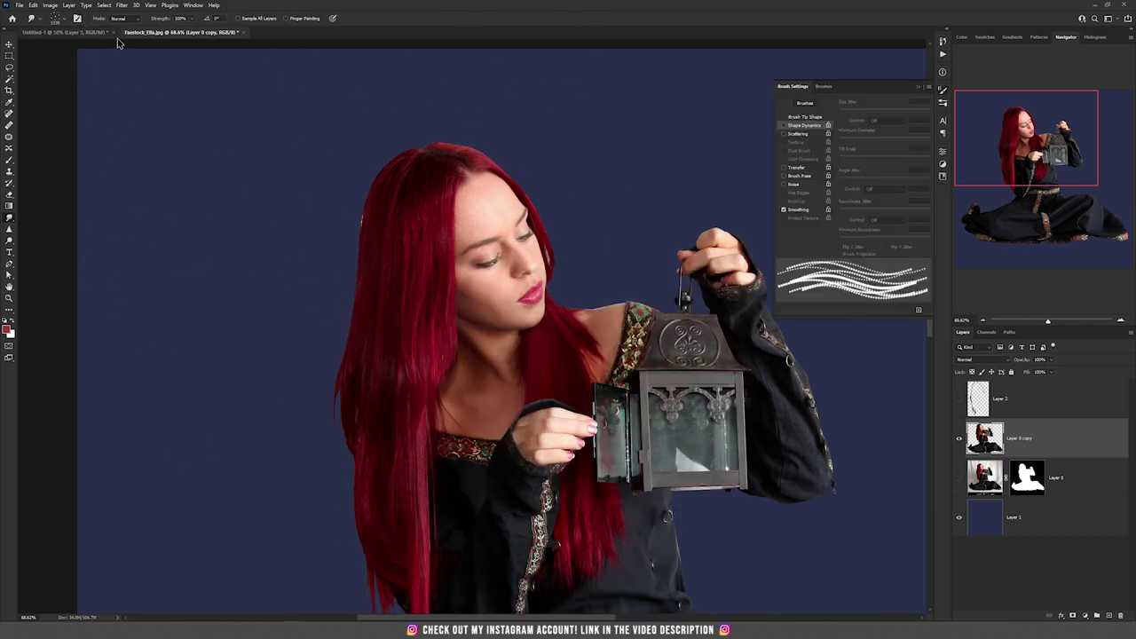
- Set the smudge brush's spacing to 1% and enable Shape Dynamics with size control set to Fade at 1000
{"action": "left_click", "coordinate": [820, 117]}
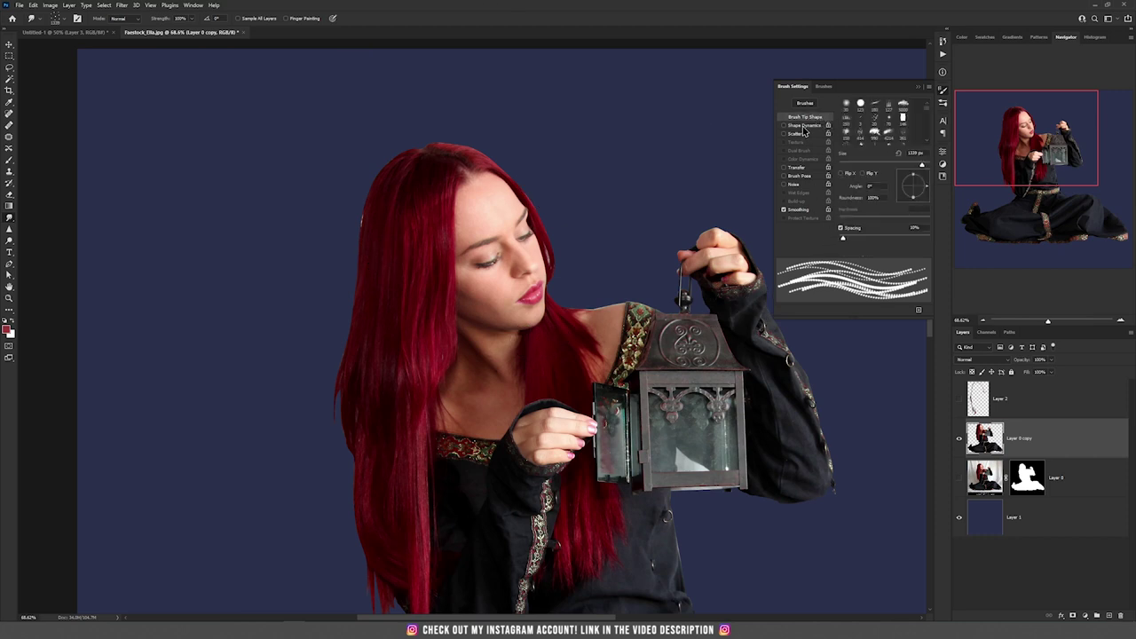
{"action": "left_click_drag", "start_coordinate": [844, 239], "coordinate": [820, 240]}
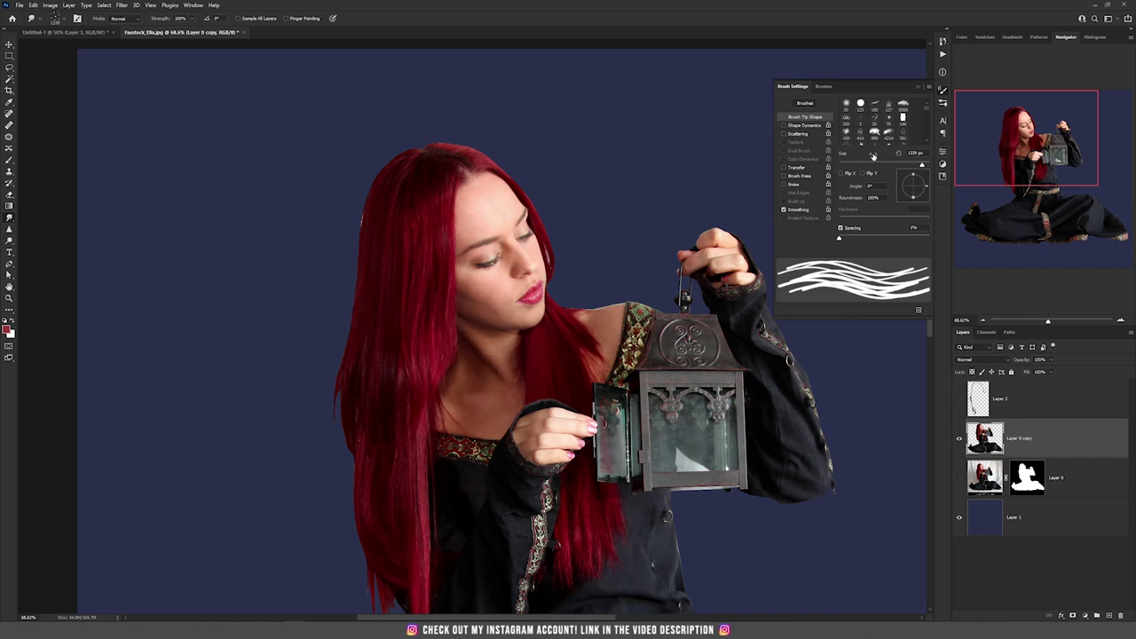
{"action": "left_click", "coordinate": [801, 126]}
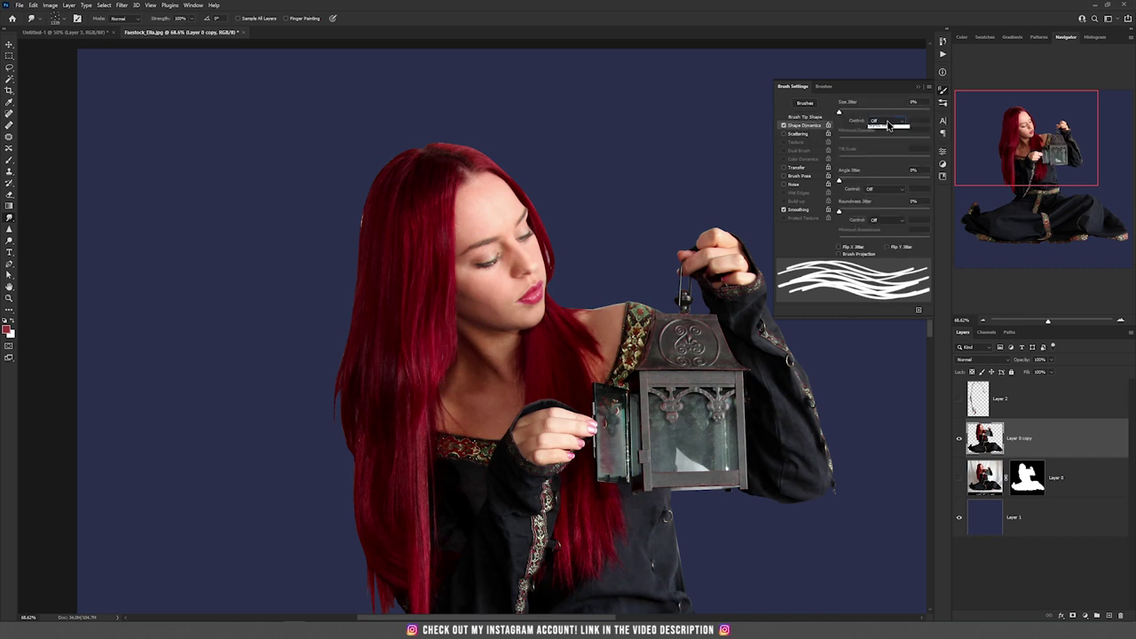
{"action": "left_click", "coordinate": [887, 120]}
{"action": "left_click", "coordinate": [888, 136]}
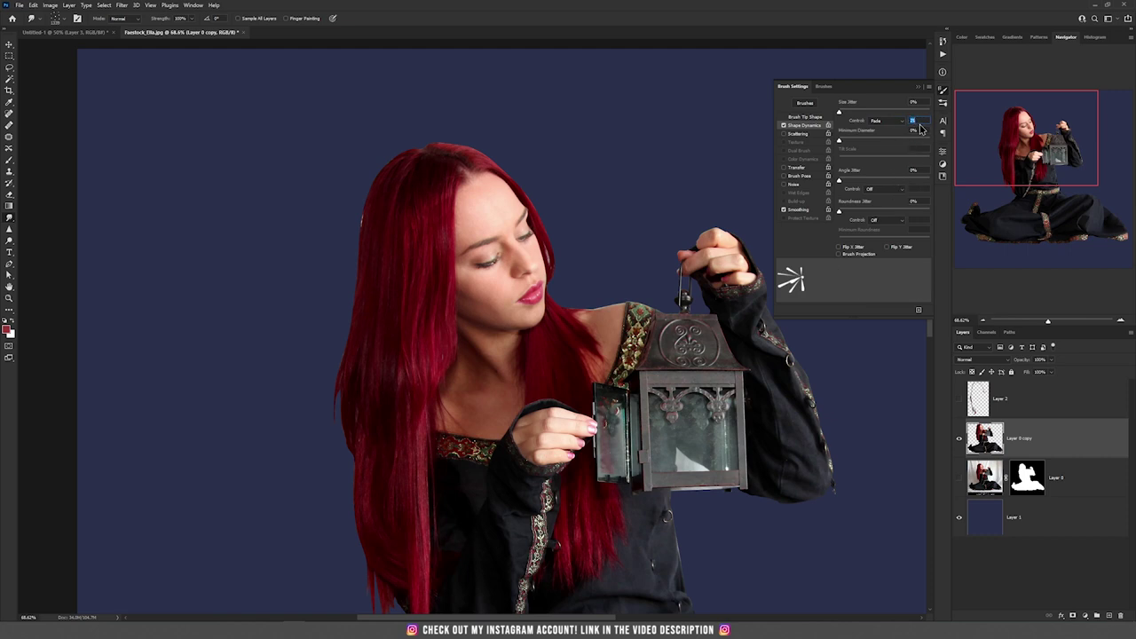
{"action": "type", "text": "1000"}
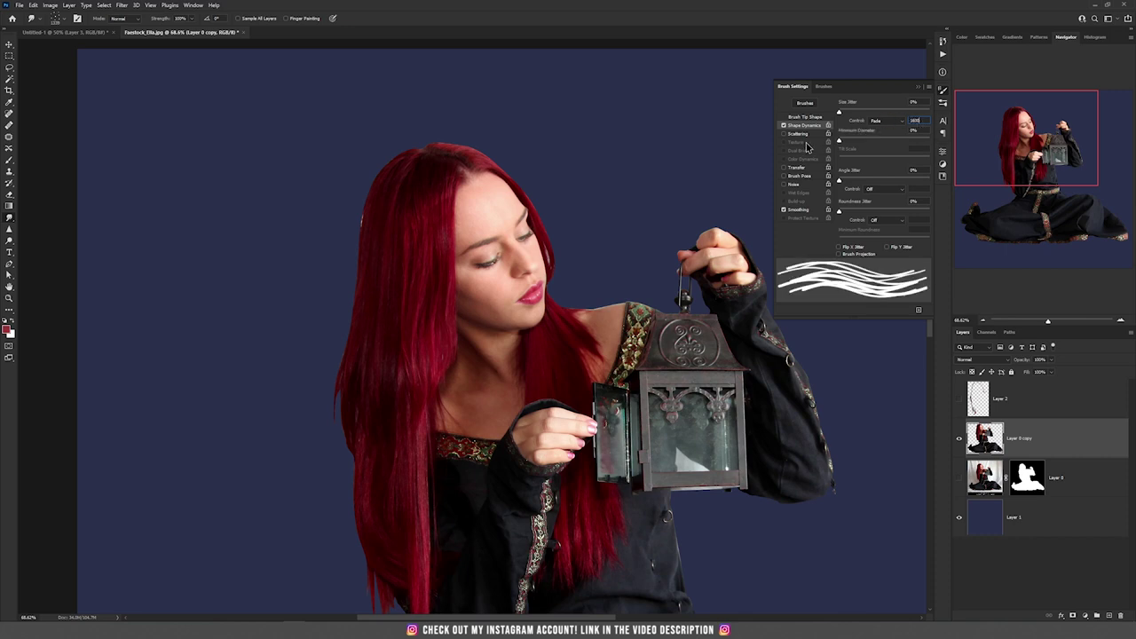
- Enable Transfer for the smudge brush with its strength control on Fade at 800
{"action": "left_click", "coordinate": [796, 168]}
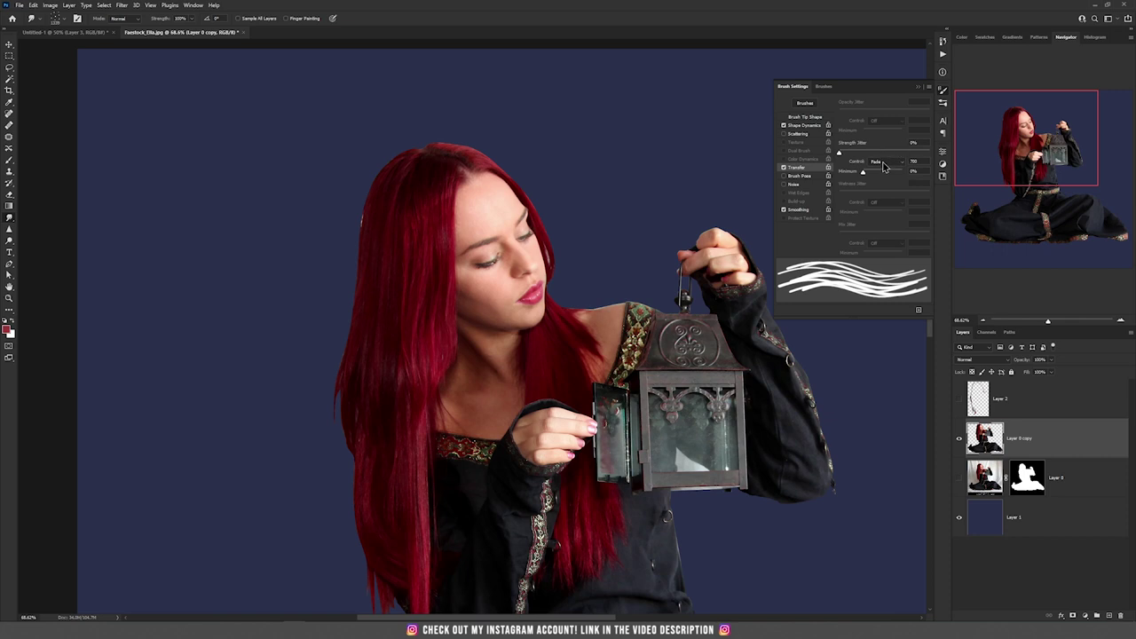
{"action": "left_click", "coordinate": [913, 161]}
{"action": "type", "text": "800"}
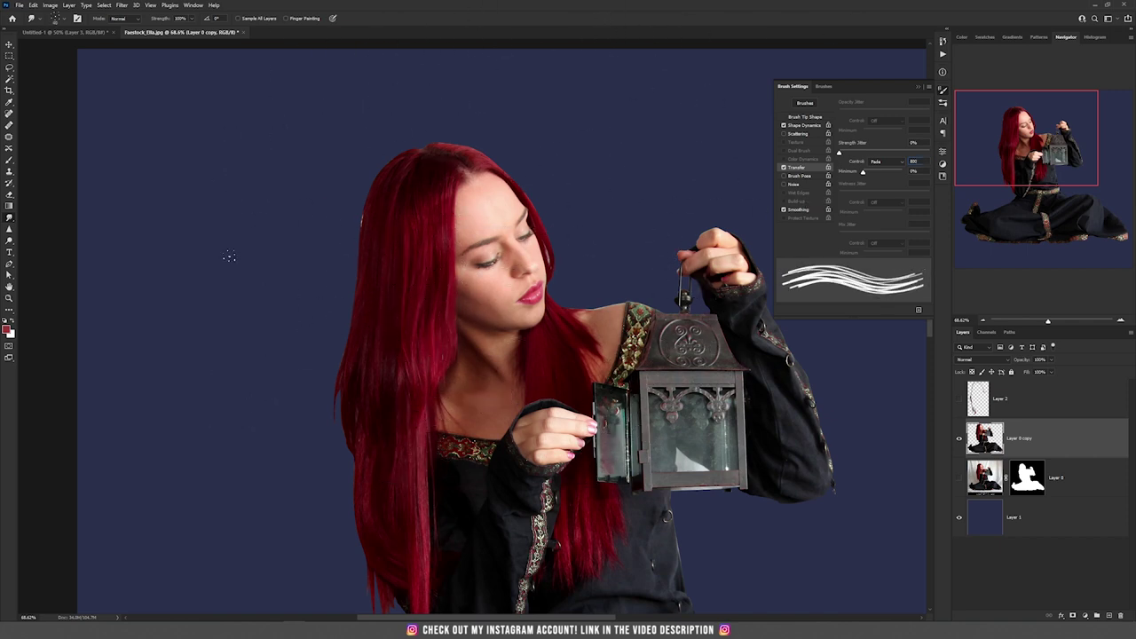
- Smudge strands out of the long hair's outer edge, working from chest height down to the lower tips
{"action": "scroll", "coordinate": [341, 234], "scroll_direction": "up", "scroll_amount": 2}
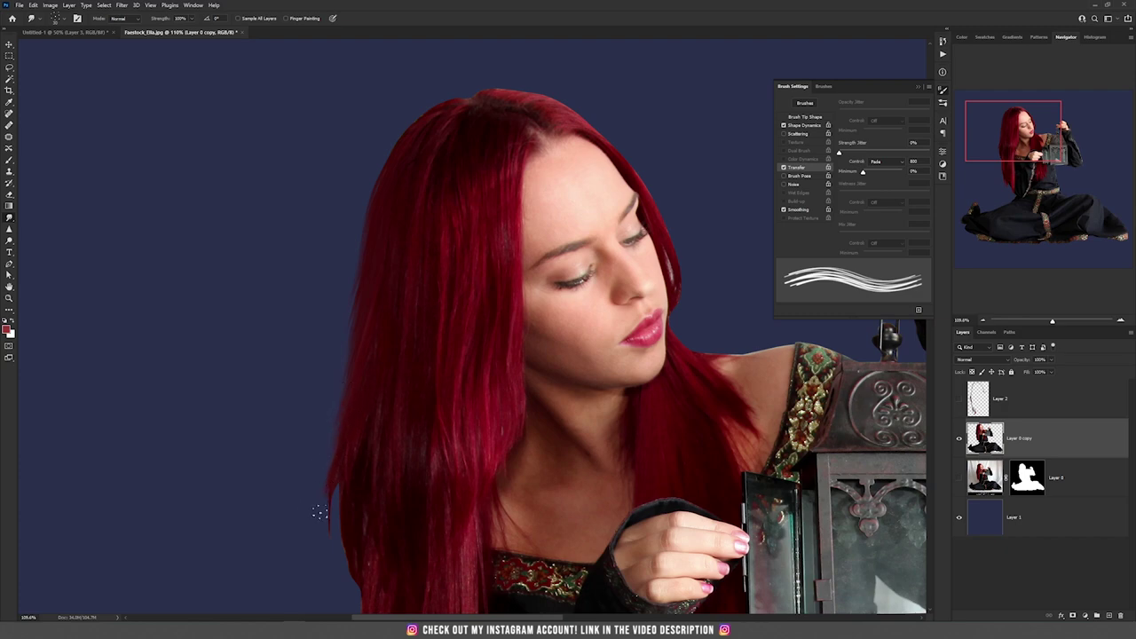
{"action": "left_click_drag", "start_coordinate": [366, 442], "coordinate": [340, 308]}
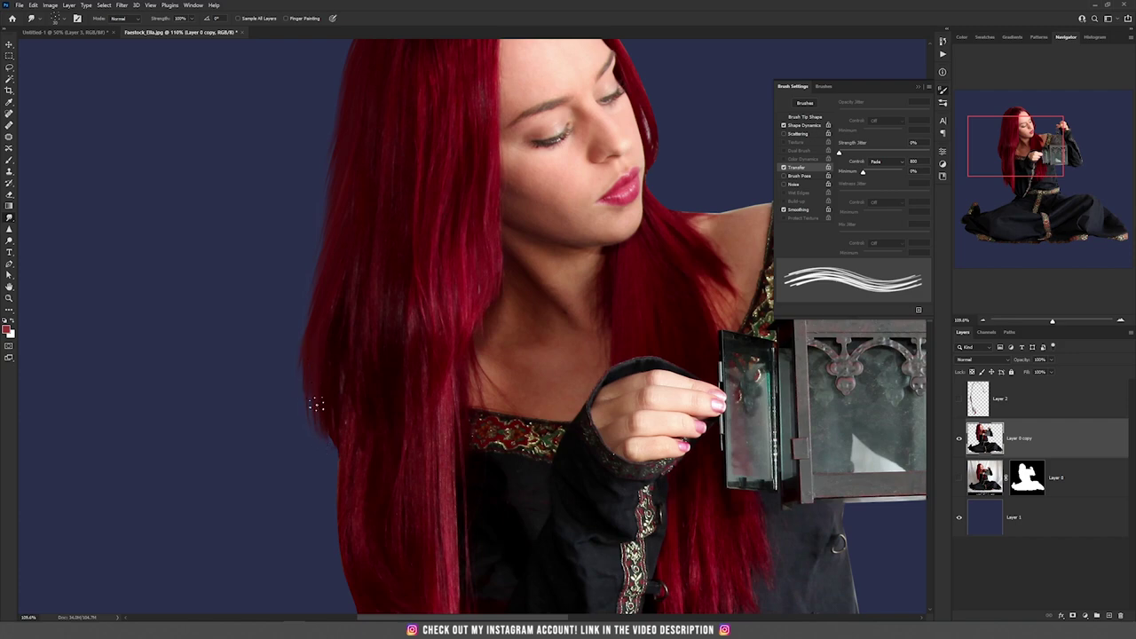
{"action": "left_click_drag", "start_coordinate": [332, 444], "coordinate": [321, 484]}
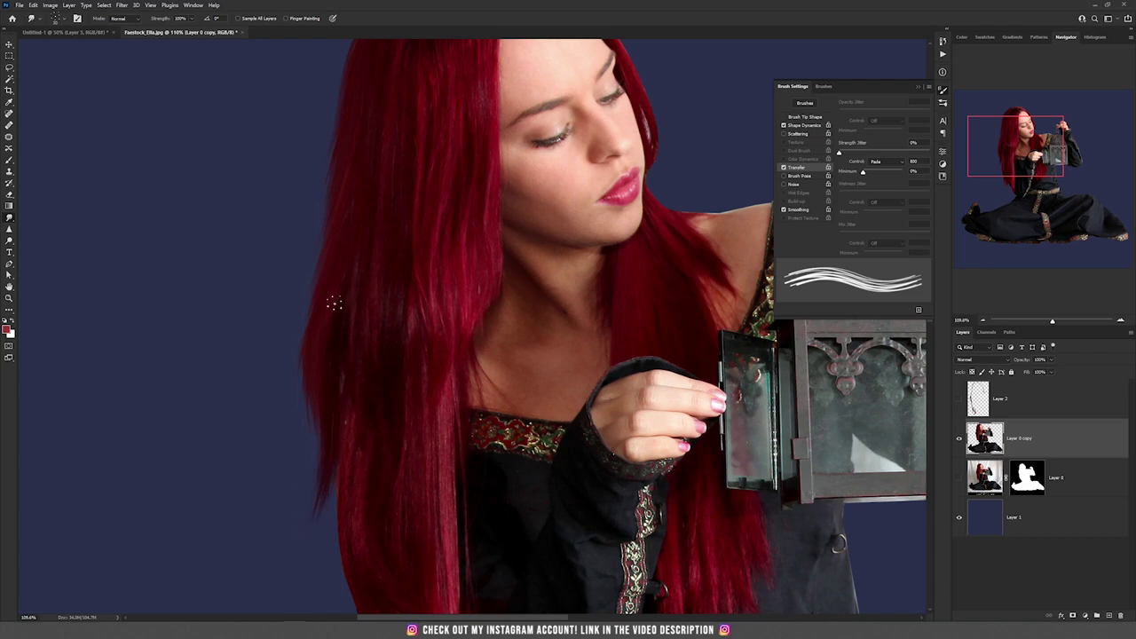
{"action": "left_click_drag", "start_coordinate": [383, 440], "coordinate": [362, 268]}
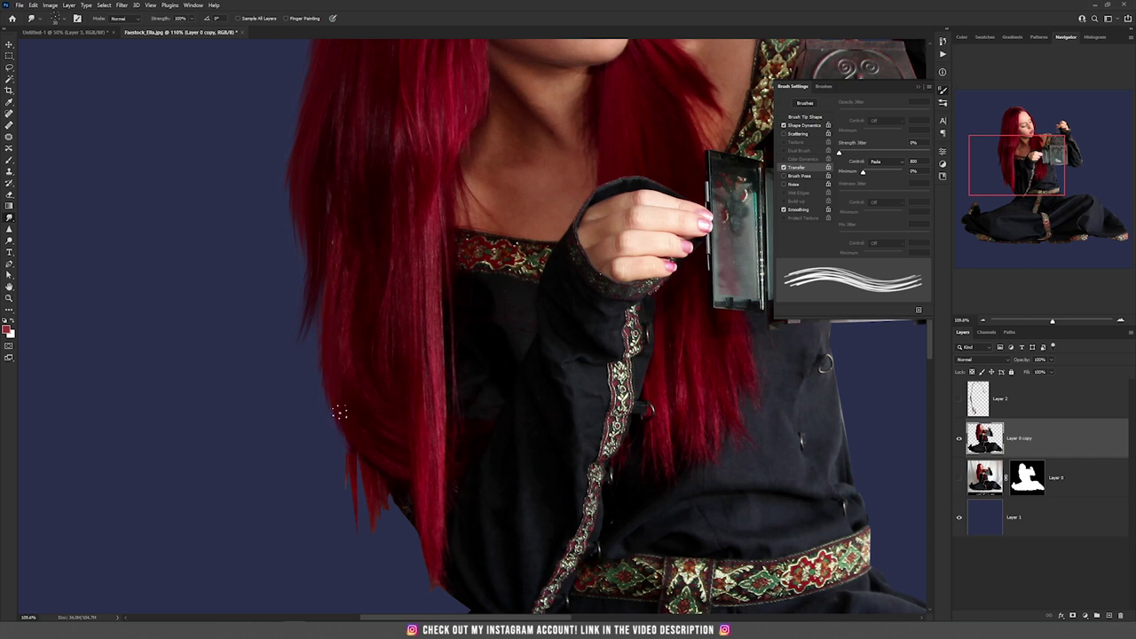
{"action": "mouse_move", "coordinate": [358, 472]}
{"action": "left_mouse_down"}
{"action": "mouse_move", "coordinate": [375, 556]}
{"action": "mouse_move", "coordinate": [357, 540]}
{"action": "mouse_move", "coordinate": [334, 553]}
{"action": "mouse_move", "coordinate": [355, 515]}
{"action": "mouse_move", "coordinate": [358, 568]}
{"action": "left_mouse_up"}
{"action": "mouse_move", "coordinate": [416, 506]}
{"action": "left_mouse_down"}
{"action": "mouse_move", "coordinate": [396, 436]}
{"action": "mouse_move", "coordinate": [399, 534]}
{"action": "left_mouse_up"}
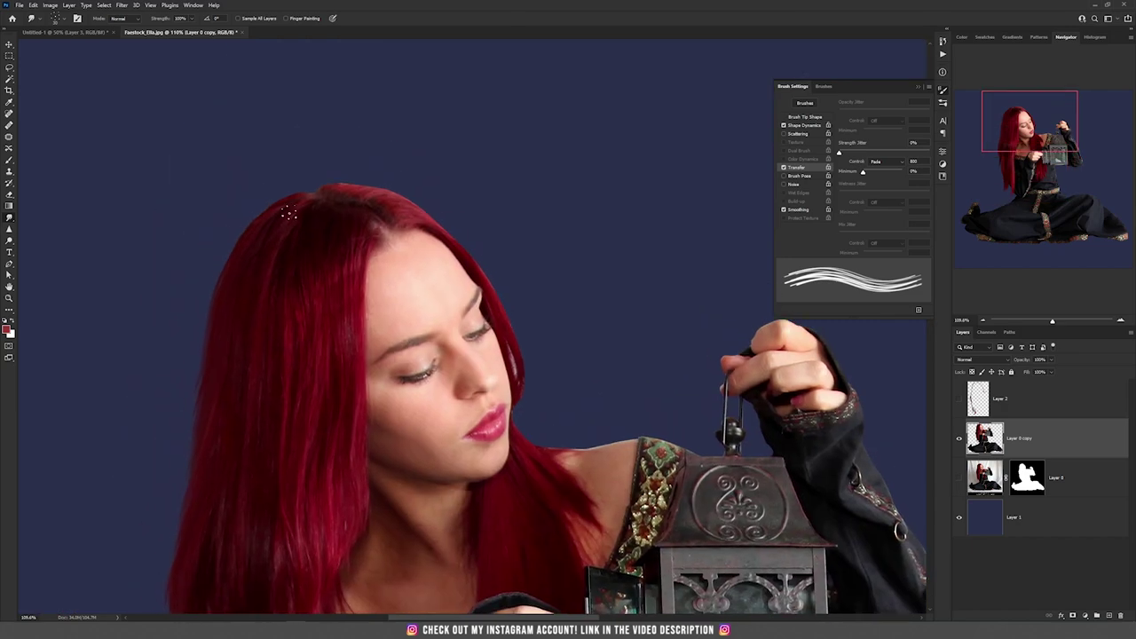
- Reduce the smudge brush size and pull fine strands out around the crown and above the forehead
{"action": "scroll", "coordinate": [248, 239], "scroll_direction": "up", "scroll_amount": 5}
{"action": "key", "text": "bracketleft"}
{"action": "key", "text": "bracketleft"}
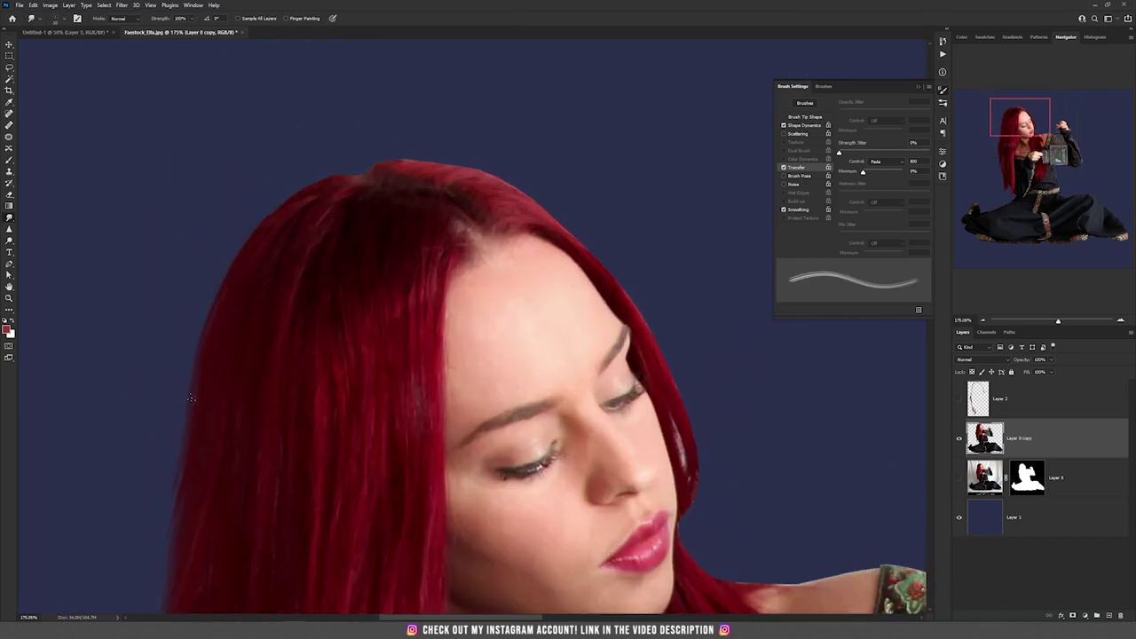
{"action": "scroll", "coordinate": [190, 399], "scroll_direction": "up", "scroll_amount": 3}
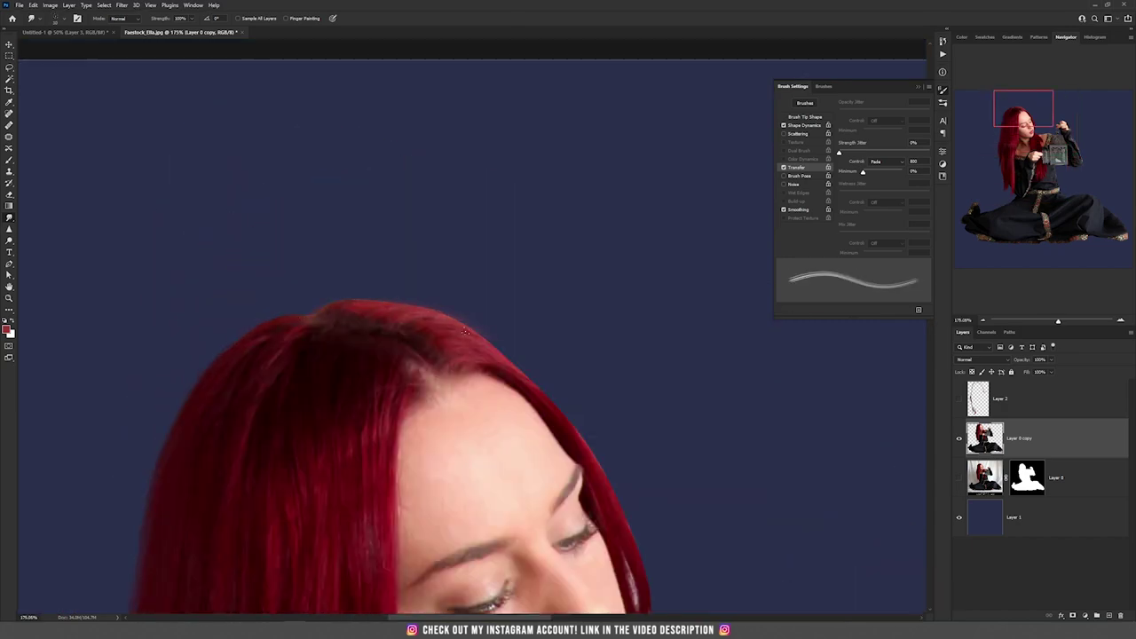
{"action": "scroll", "coordinate": [559, 407], "scroll_direction": "up", "scroll_amount": 5}
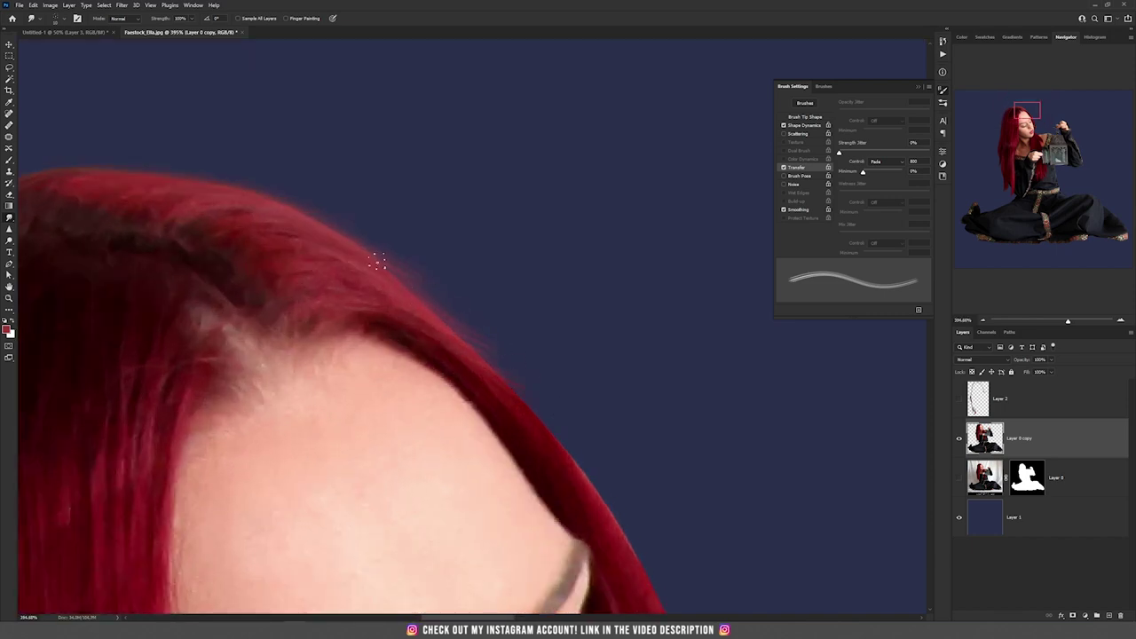
{"action": "scroll", "coordinate": [568, 456], "scroll_direction": "down", "scroll_amount": 2}
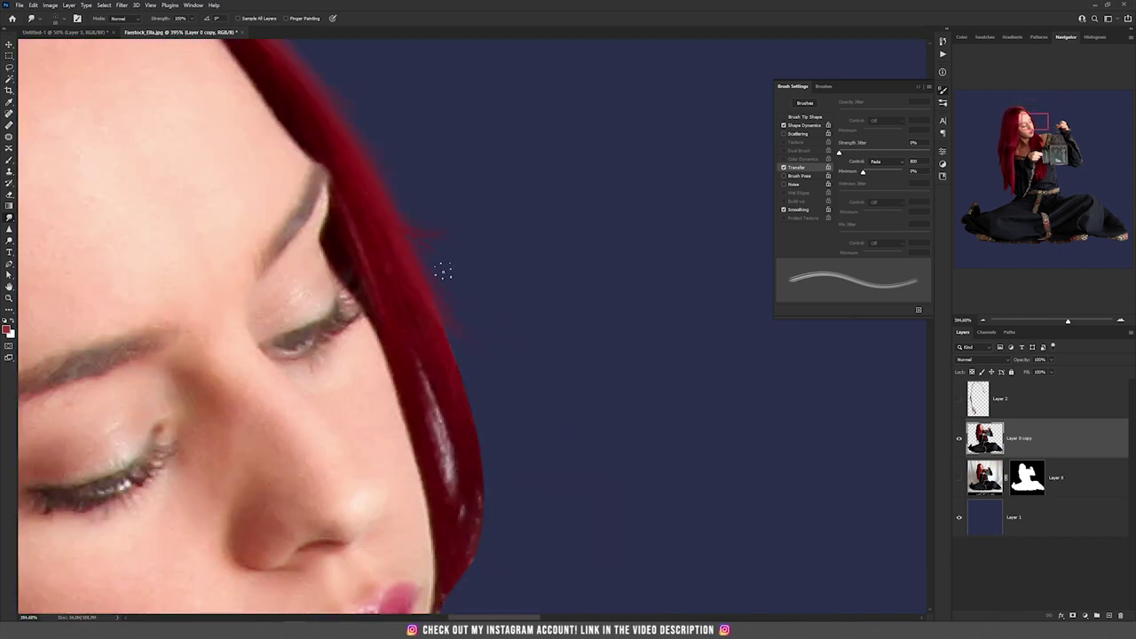
- Smudge the edge of the hair beside the eye and cheek into fine downward strands
{"action": "mouse_move", "coordinate": [420, 370]}
{"action": "left_mouse_down"}
{"action": "mouse_move", "coordinate": [461, 519]}
{"action": "mouse_move", "coordinate": [450, 449]}
{"action": "left_mouse_up"}
{"action": "left_click_drag", "start_coordinate": [454, 354], "coordinate": [432, 216]}
{"action": "mouse_move", "coordinate": [472, 396]}
{"action": "left_mouse_down"}
{"action": "mouse_move", "coordinate": [479, 451]}
{"action": "mouse_move", "coordinate": [446, 545]}
{"action": "mouse_move", "coordinate": [441, 457]}
{"action": "left_mouse_up"}
{"action": "left_click_drag", "start_coordinate": [432, 397], "coordinate": [451, 441]}
{"action": "mouse_move", "coordinate": [541, 531]}
{"action": "left_mouse_down"}
{"action": "mouse_move", "coordinate": [685, 519]}
{"action": "mouse_move", "coordinate": [621, 326]}
{"action": "left_mouse_up"}
{"action": "scroll", "coordinate": [621, 325], "scroll_direction": "down", "scroll_amount": 5}
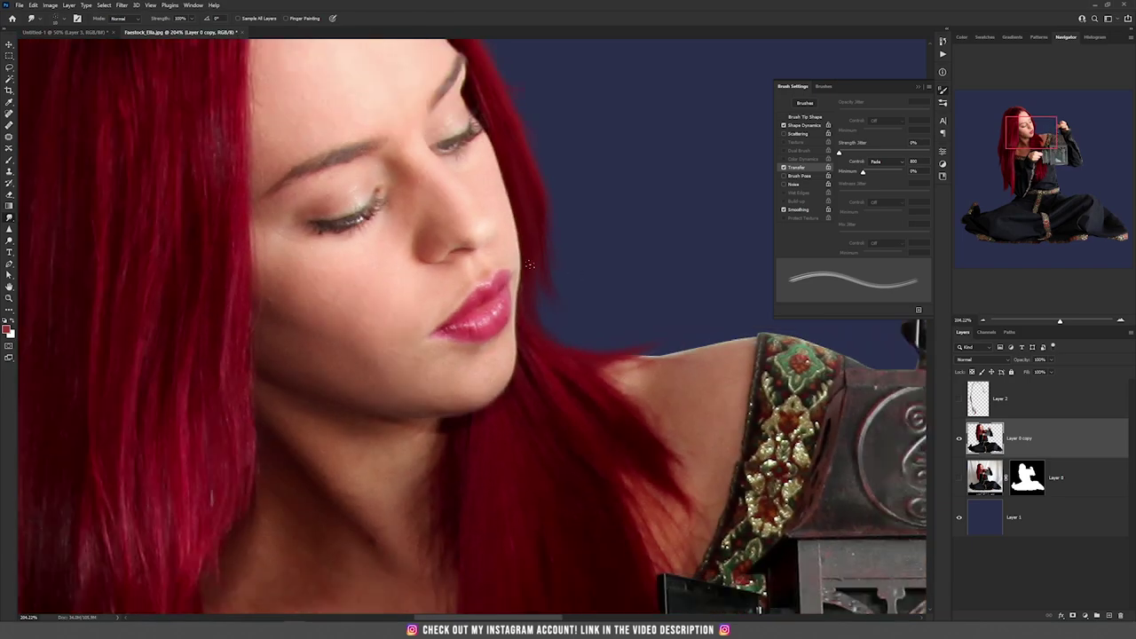
- Pull the lowest hair tips above the skirt out into long, curved, tapering strands with the smudge brush
{"action": "scroll", "coordinate": [573, 274], "scroll_direction": "down", "scroll_amount": 5}
{"action": "left_click_drag", "start_coordinate": [302, 568], "coordinate": [284, 381]}
{"action": "scroll", "coordinate": [284, 437], "scroll_direction": "up", "scroll_amount": 3}
{"action": "scroll", "coordinate": [284, 437], "scroll_direction": "up", "scroll_amount": 6}
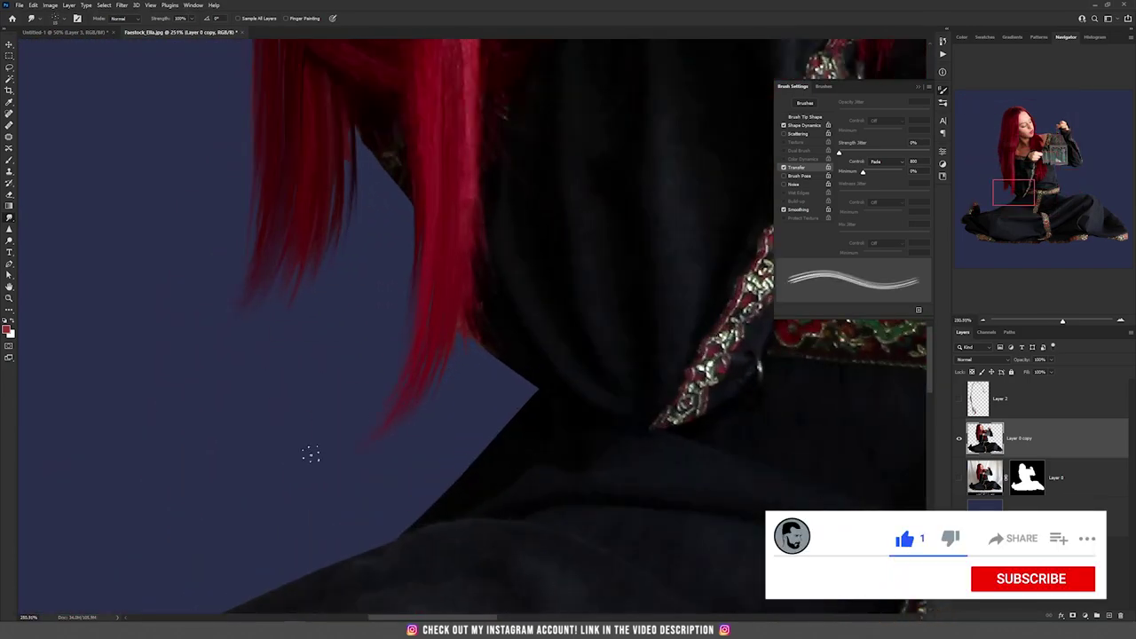
{"action": "left_click_drag", "start_coordinate": [417, 381], "coordinate": [289, 482]}
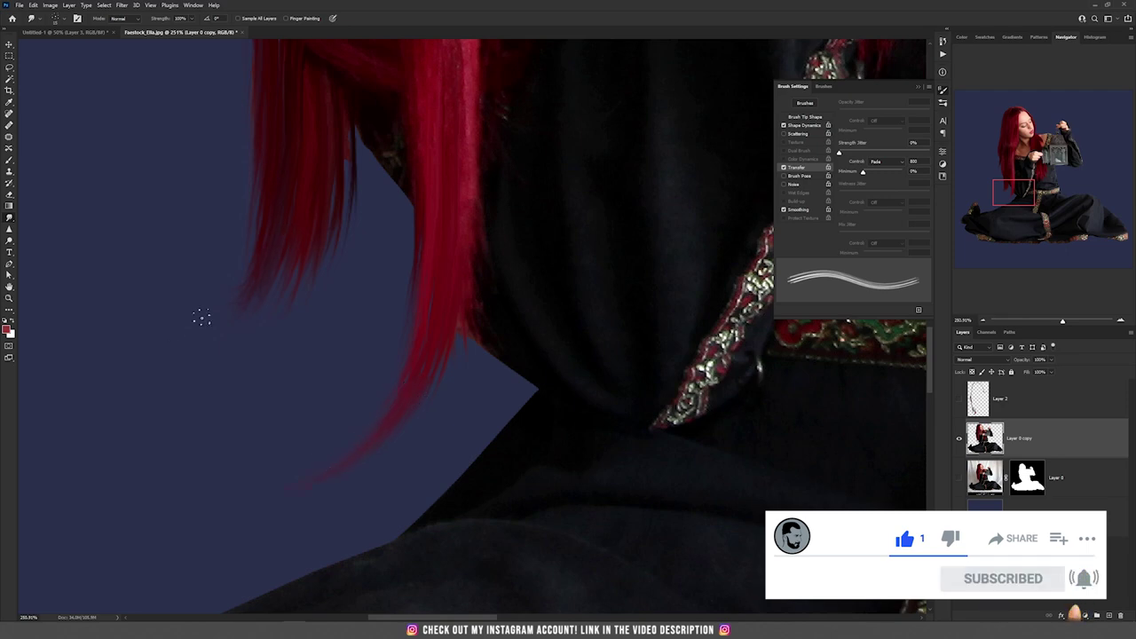
{"action": "key", "text": "bracketright"}
{"action": "left_click_drag", "start_coordinate": [276, 200], "coordinate": [43, 408]}
{"action": "left_click_drag", "start_coordinate": [324, 231], "coordinate": [250, 299]}
{"action": "scroll", "coordinate": [286, 368], "scroll_direction": "down", "scroll_amount": 7}
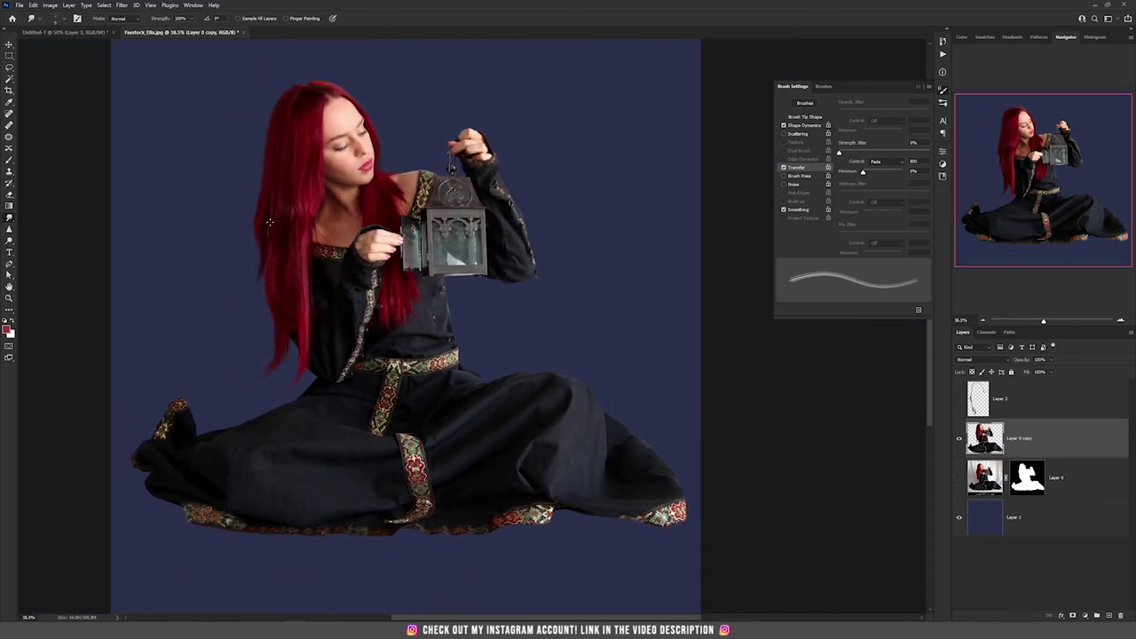
- Add a new layer above the smudged copy and select the custom multi-dot hair brush for painting
{"action": "left_click", "coordinate": [1108, 615]}
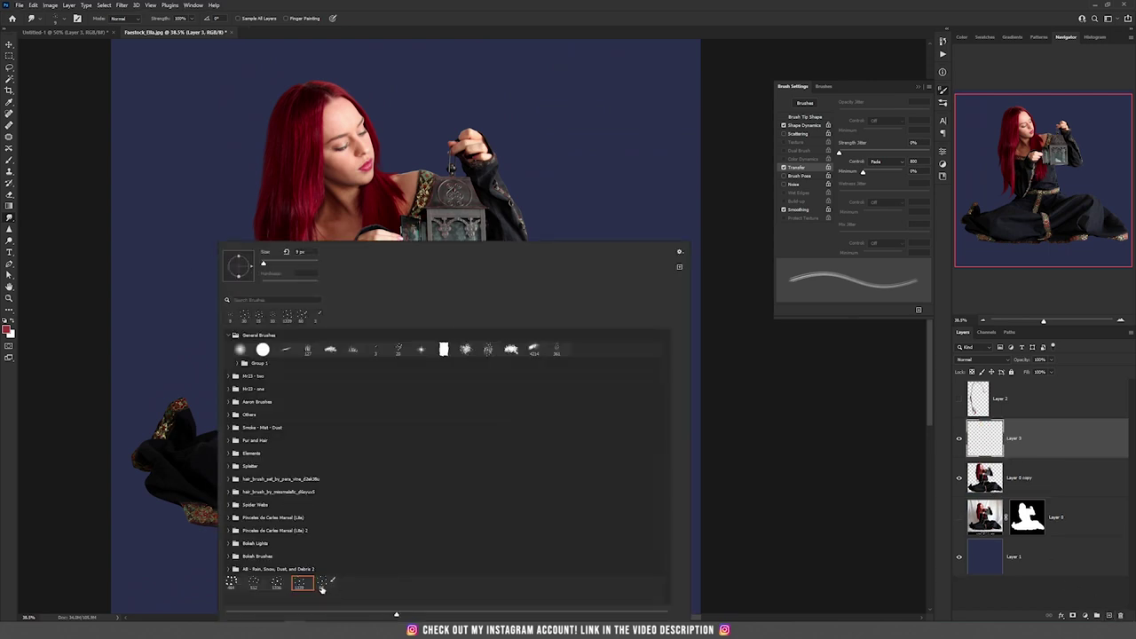
{"action": "left_click", "coordinate": [321, 582]}
{"action": "left_click", "coordinate": [390, 6]}
{"action": "scroll", "coordinate": [263, 136], "scroll_direction": "up", "scroll_amount": 6}
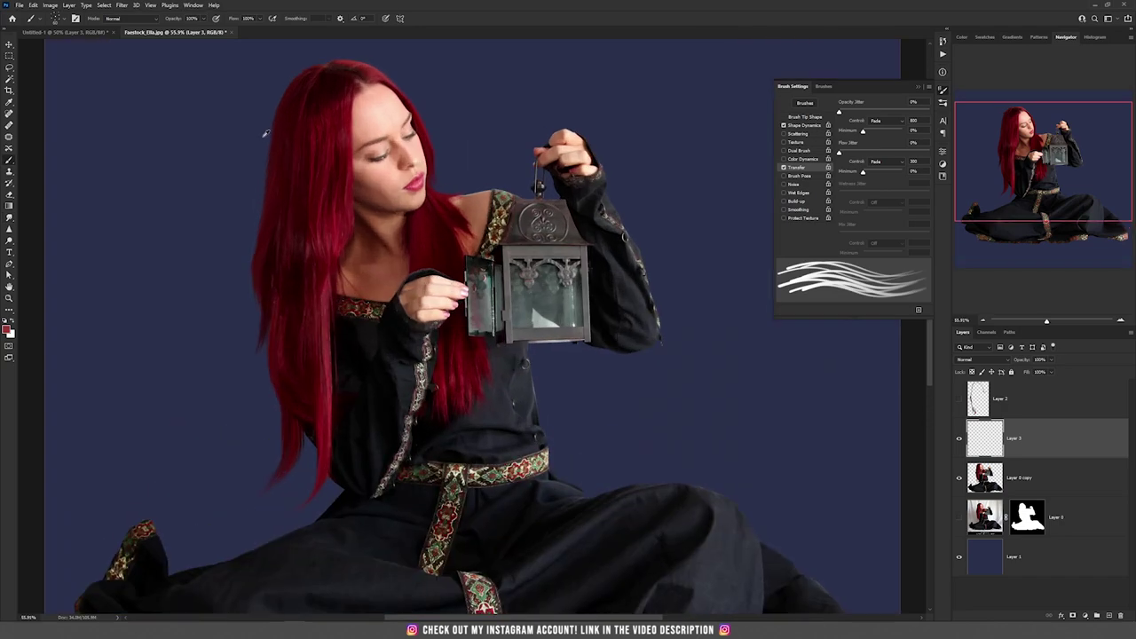
{"action": "scroll", "coordinate": [298, 266], "scroll_direction": "up", "scroll_amount": 3}
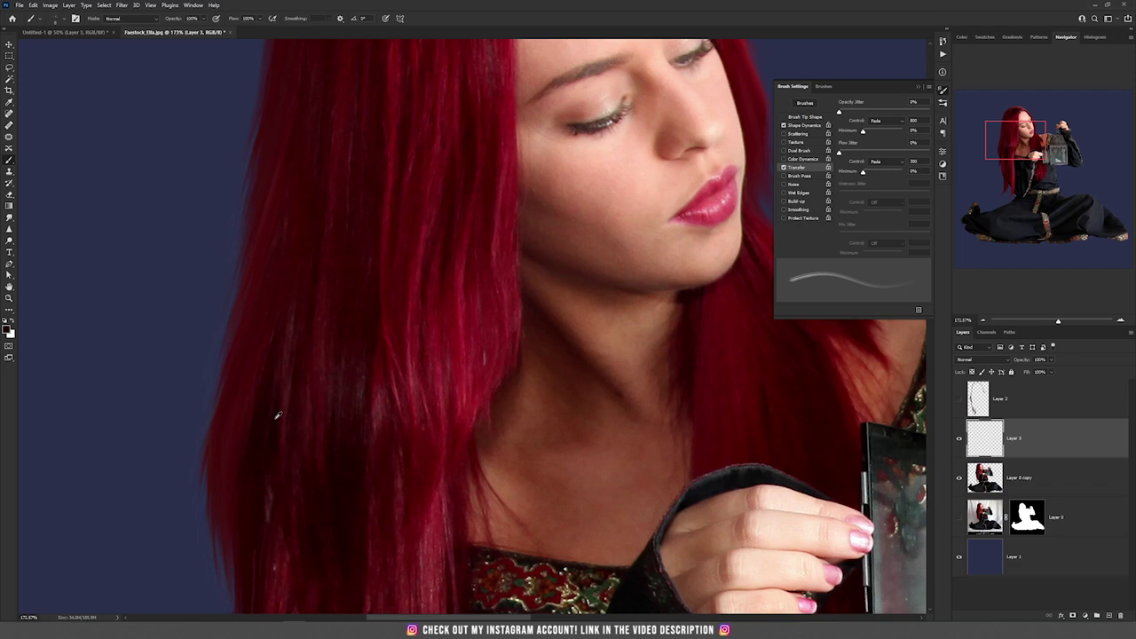
- Enlarge the hair brush and try dark red strands along the outer edge of the long hair
{"action": "left_click_drag", "start_coordinate": [340, 194], "coordinate": [301, 404]}
{"action": "left_click_drag", "start_coordinate": [231, 332], "coordinate": [227, 349]}
{"action": "key", "text": "ctrl+z"}
{"action": "key", "text": "bracketright"}
{"action": "key", "text": "bracketright"}
{"action": "key", "text": "bracketright"}
{"action": "key", "text": "bracketright"}
{"action": "key", "text": "bracketright"}
{"action": "left_click_drag", "start_coordinate": [248, 256], "coordinate": [231, 323]}
{"action": "key", "text": "ctrl+z"}
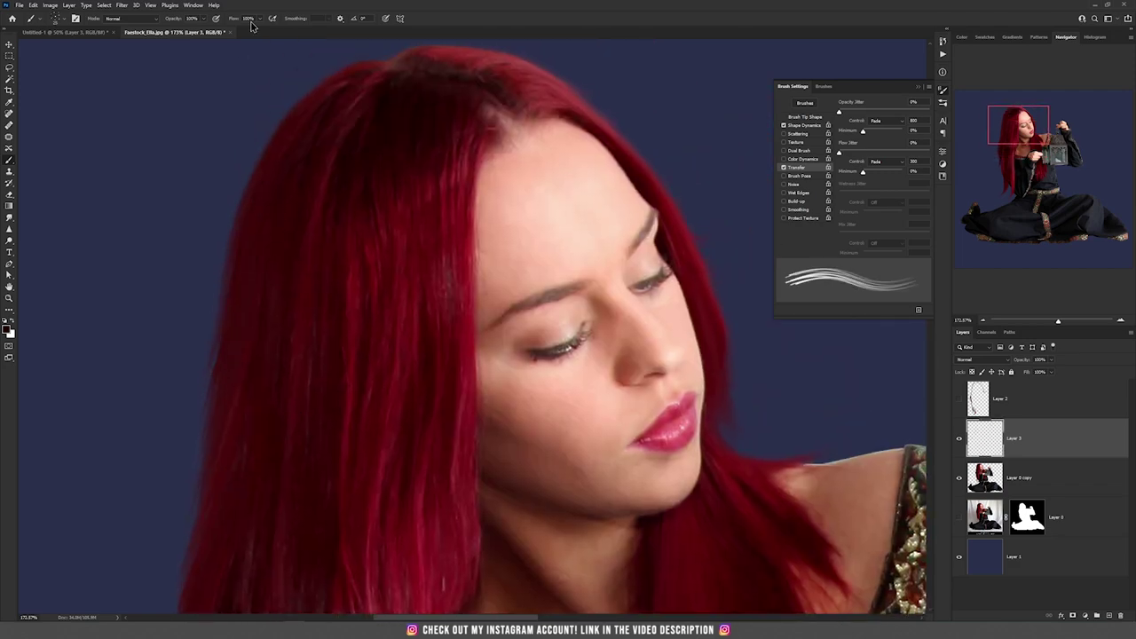
- Lower the brush flow to 12% and paint strands down the hair's outer edge from the head
{"action": "left_click_drag", "start_coordinate": [252, 18], "coordinate": [227, 25]}
{"action": "type", "text": "212"}
{"action": "mouse_move", "coordinate": [300, 190]}
{"action": "left_mouse_down"}
{"action": "mouse_move", "coordinate": [266, 328]}
{"action": "mouse_move", "coordinate": [230, 391]}
{"action": "mouse_move", "coordinate": [196, 502]}
{"action": "left_mouse_up"}
{"action": "left_click_drag", "start_coordinate": [236, 304], "coordinate": [187, 555]}
{"action": "left_click_drag", "start_coordinate": [249, 426], "coordinate": [308, 225]}
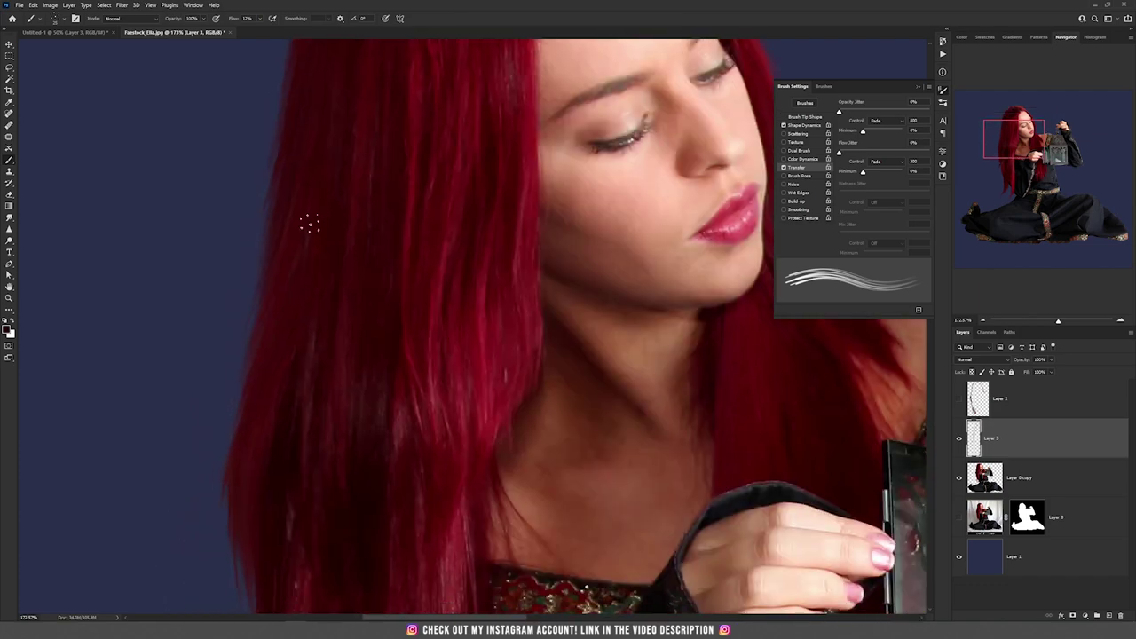
- Paint further soft dark strands over the chest-length hair and down into its lower tips
{"action": "mouse_move", "coordinate": [289, 380]}
{"action": "left_mouse_down"}
{"action": "mouse_move", "coordinate": [256, 532]}
{"action": "mouse_move", "coordinate": [271, 398]}
{"action": "mouse_move", "coordinate": [253, 532]}
{"action": "left_mouse_up"}
{"action": "left_click_drag", "start_coordinate": [300, 366], "coordinate": [301, 110]}
{"action": "mouse_move", "coordinate": [281, 502]}
{"action": "left_mouse_down"}
{"action": "mouse_move", "coordinate": [307, 499]}
{"action": "mouse_move", "coordinate": [294, 507]}
{"action": "left_mouse_up"}
{"action": "left_click_drag", "start_coordinate": [360, 489], "coordinate": [372, 183]}
{"action": "left_click_drag", "start_coordinate": [373, 266], "coordinate": [345, 540]}
{"action": "mouse_move", "coordinate": [472, 292]}
{"action": "left_mouse_down"}
{"action": "mouse_move", "coordinate": [453, 384]}
{"action": "mouse_move", "coordinate": [464, 494]}
{"action": "left_mouse_up"}
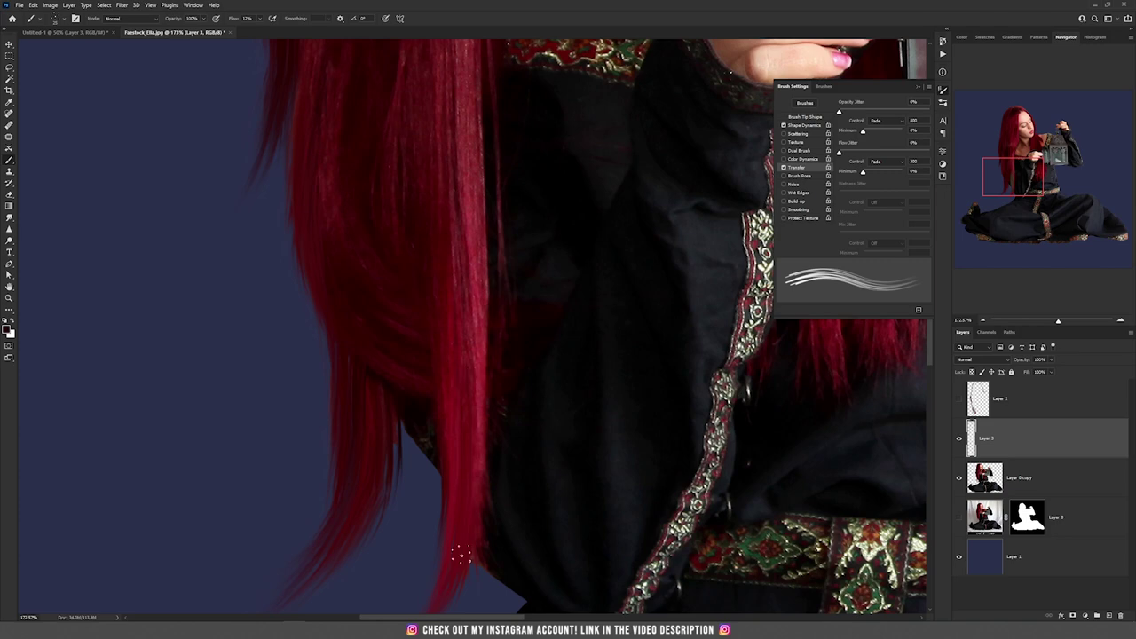
- Hide Layer 3 and Layer 0 copy, and show the original masked Layer 0
{"action": "scroll", "coordinate": [449, 524], "scroll_direction": "down", "scroll_amount": 10}
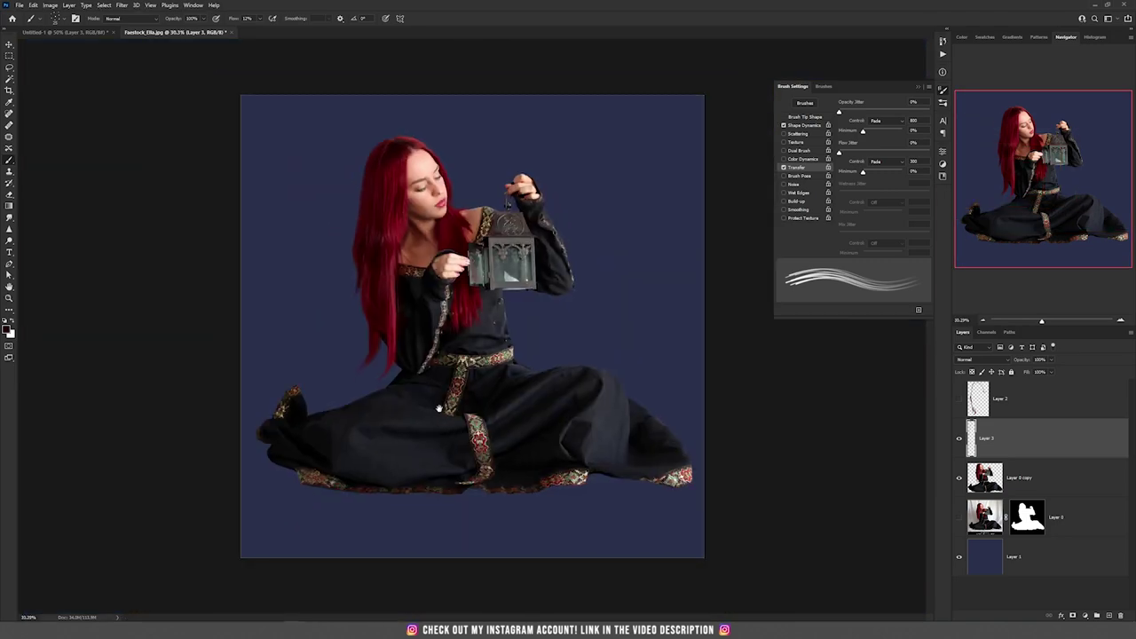
{"action": "key", "text": "v"}
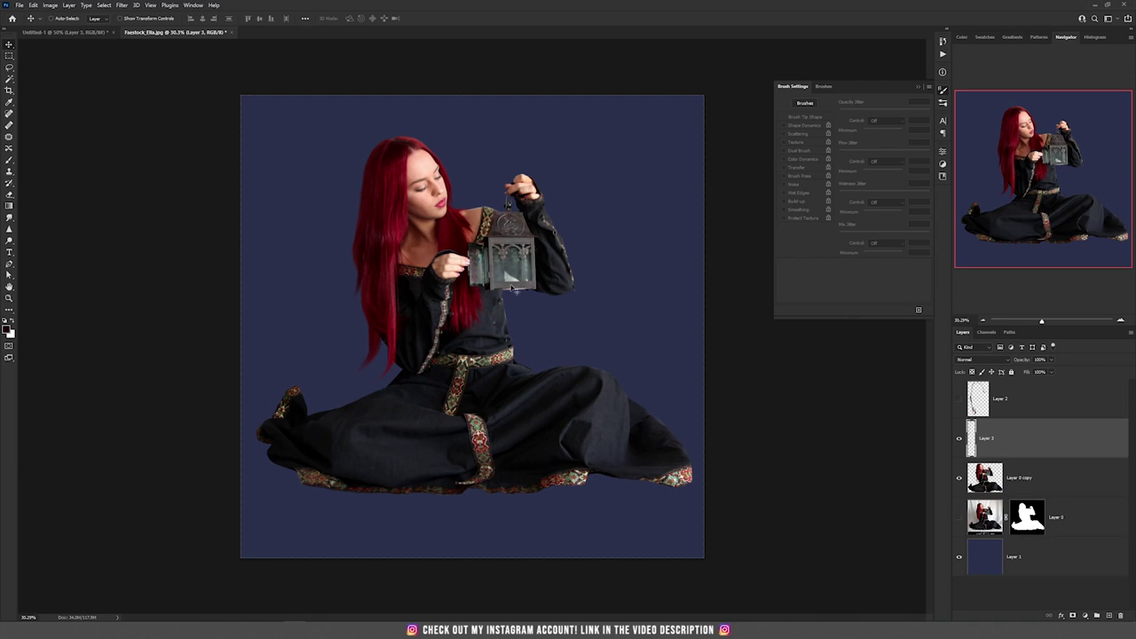
{"action": "left_click", "coordinate": [958, 440]}
{"action": "left_click", "coordinate": [958, 439]}
{"action": "left_click", "coordinate": [958, 478]}
{"action": "left_click", "coordinate": [958, 516]}
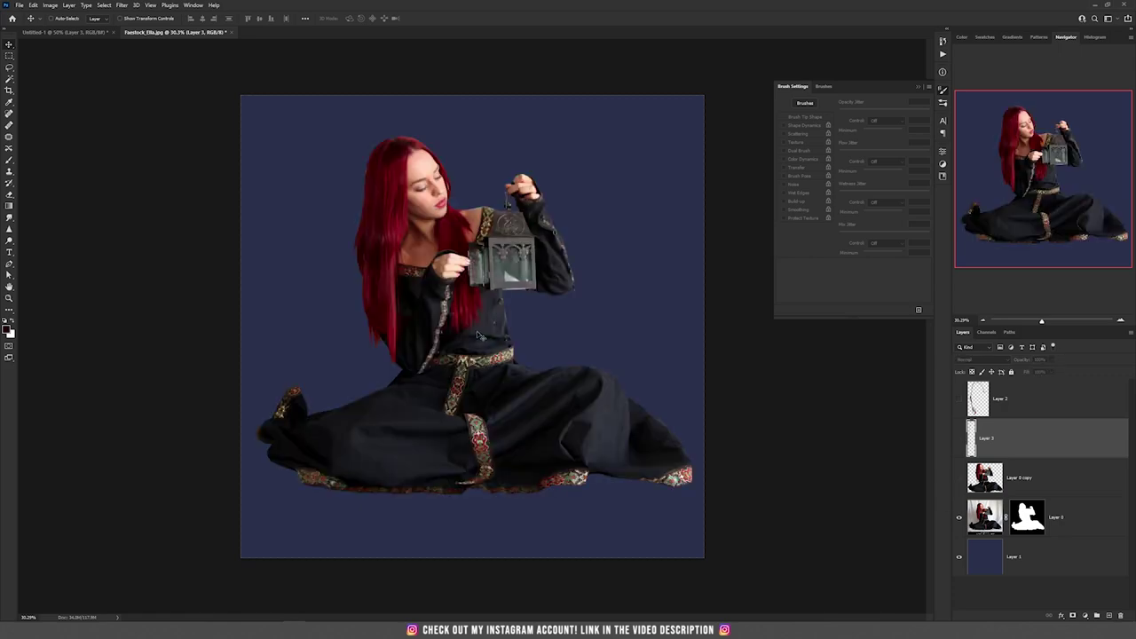
- Add a new layer directly above the masked Layer 0 and activate the Brush tool
{"action": "scroll", "coordinate": [478, 334], "scroll_direction": "up", "scroll_amount": 7}
{"action": "left_click_drag", "start_coordinate": [441, 247], "coordinate": [460, 414]}
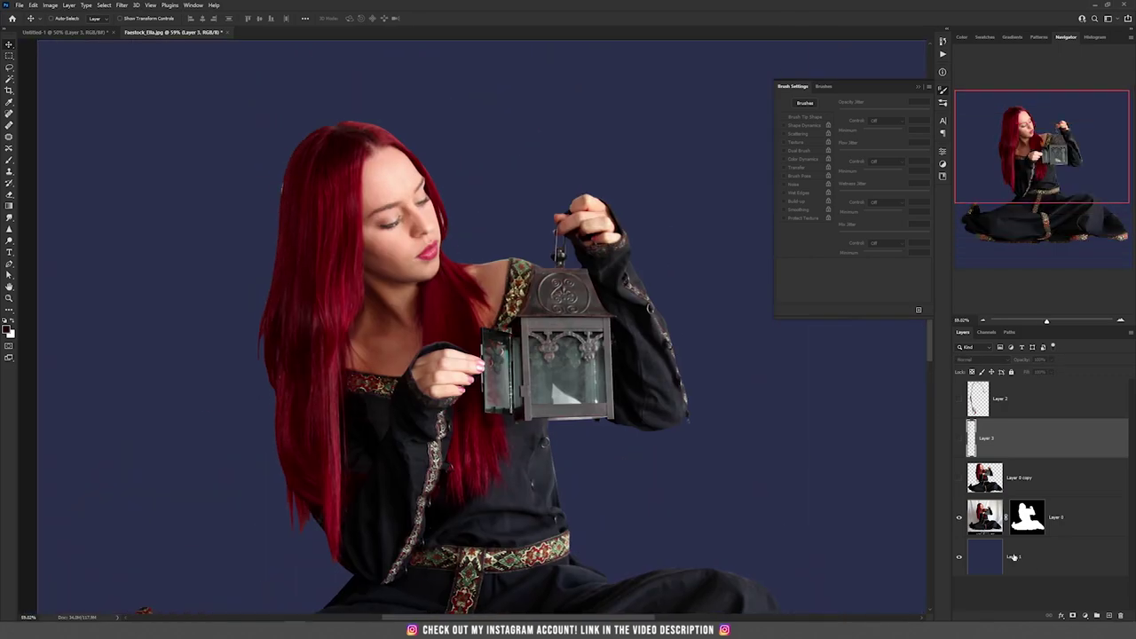
{"action": "left_click", "coordinate": [1086, 530]}
{"action": "left_click", "coordinate": [1108, 615]}
{"action": "key", "text": "b"}
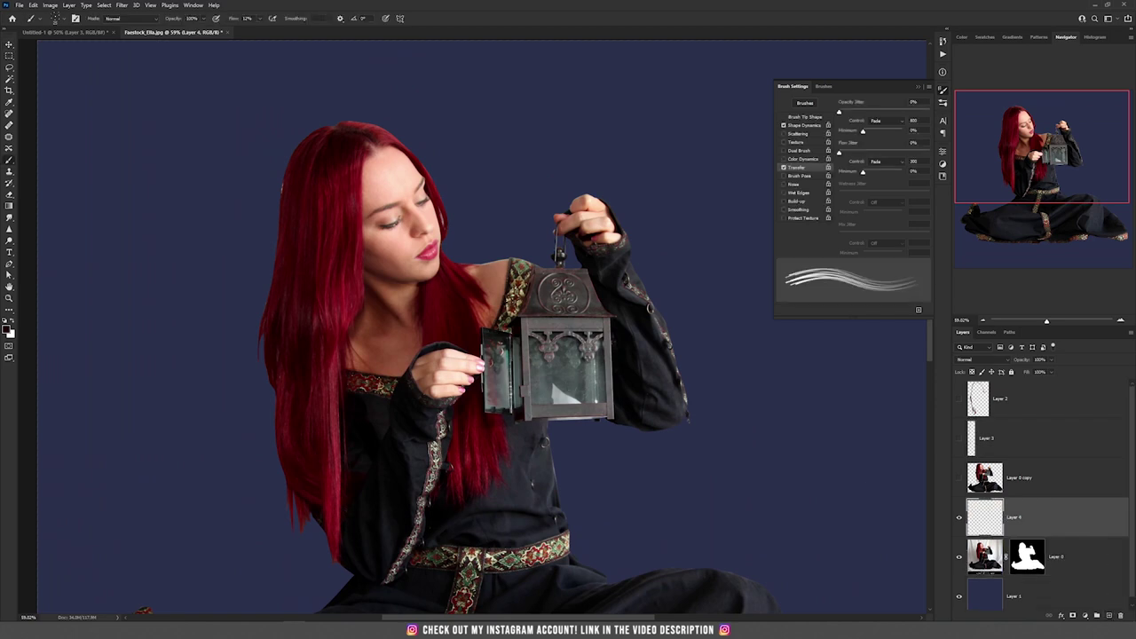
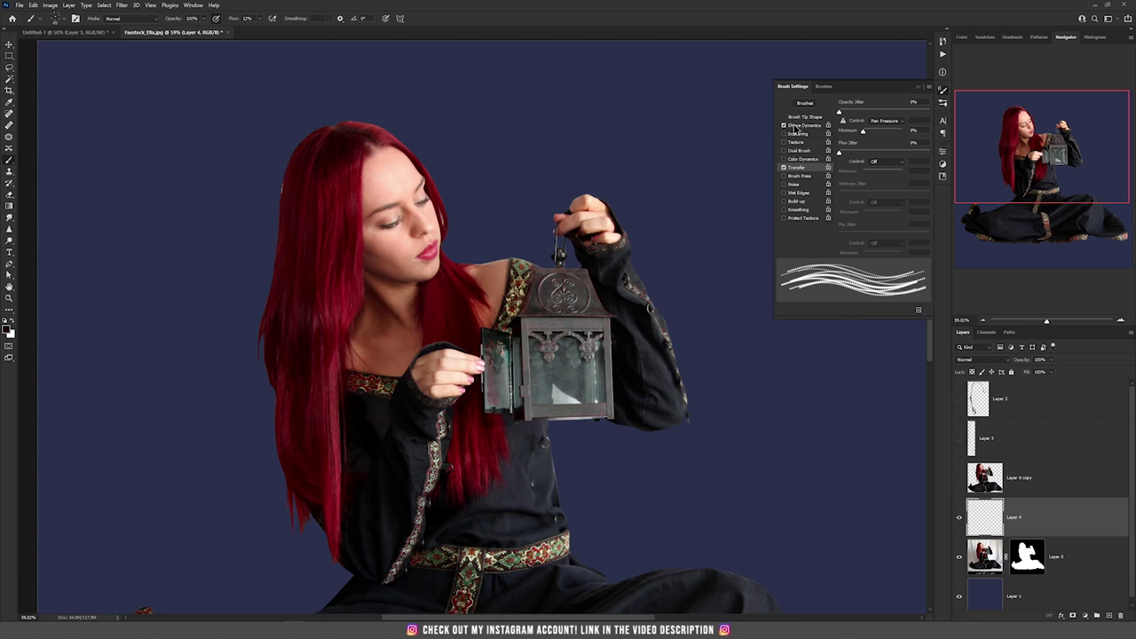
- Try a test strand down the hair's outer edge beside the head
{"action": "left_click_drag", "start_coordinate": [845, 242], "coordinate": [815, 236]}
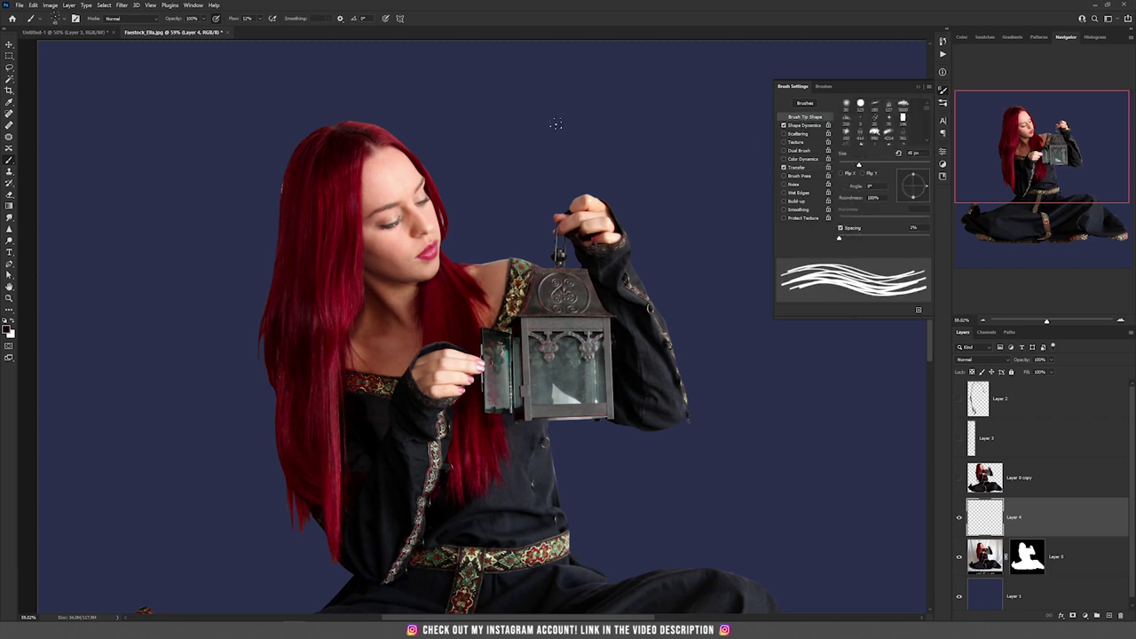
{"action": "left_click_drag", "start_coordinate": [301, 179], "coordinate": [286, 261]}
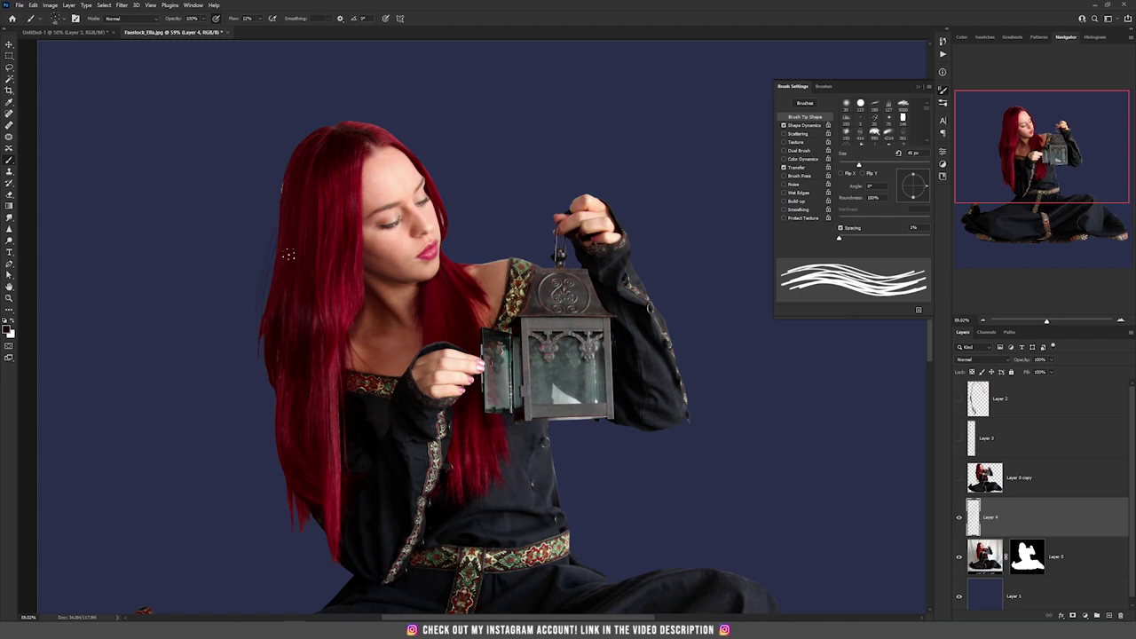
{"action": "key", "text": "ctrl+z"}
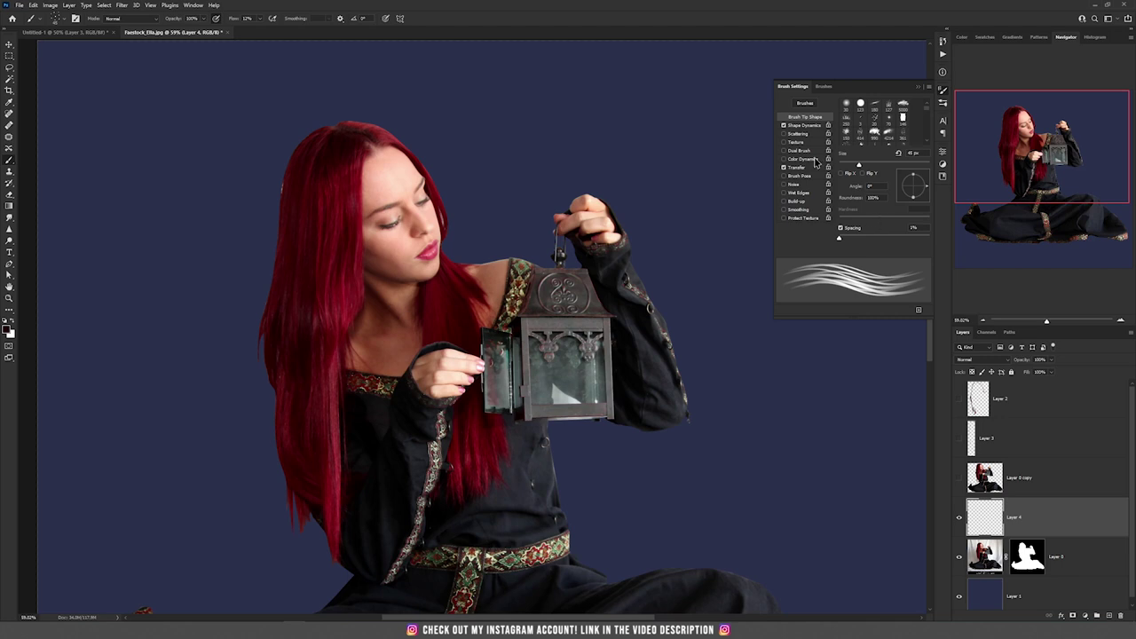
- Set the Shape Dynamics size control to Pen Pressure and review the brush's Transfer settings
{"action": "left_click", "coordinate": [810, 128]}
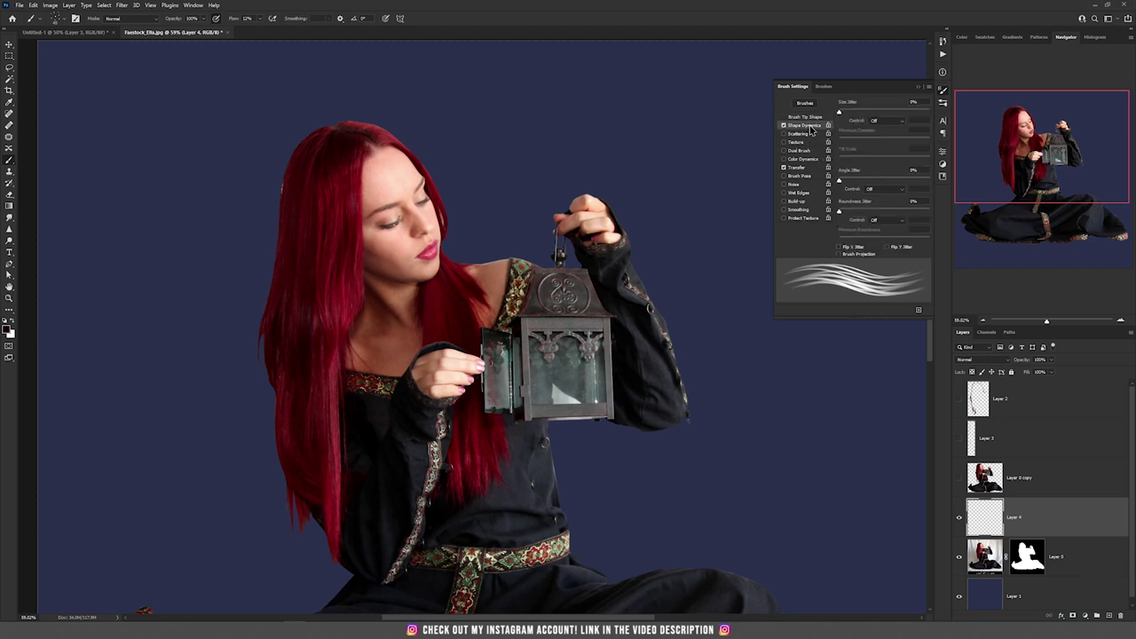
{"action": "left_click", "coordinate": [881, 121]}
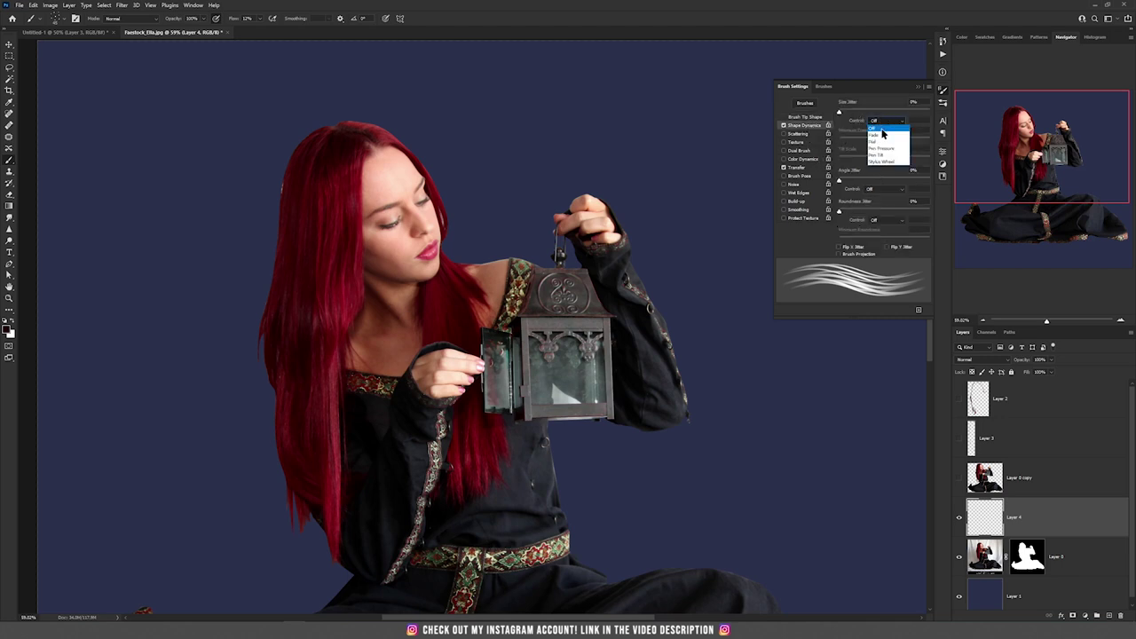
{"action": "left_click", "coordinate": [886, 145]}
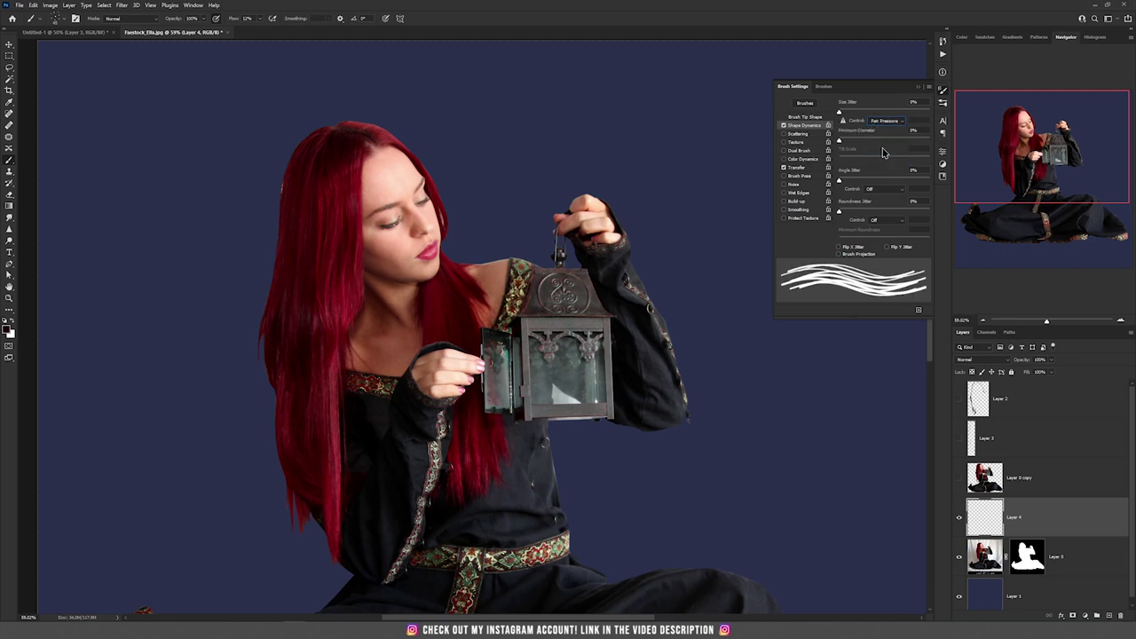
{"action": "left_click", "coordinate": [803, 168]}
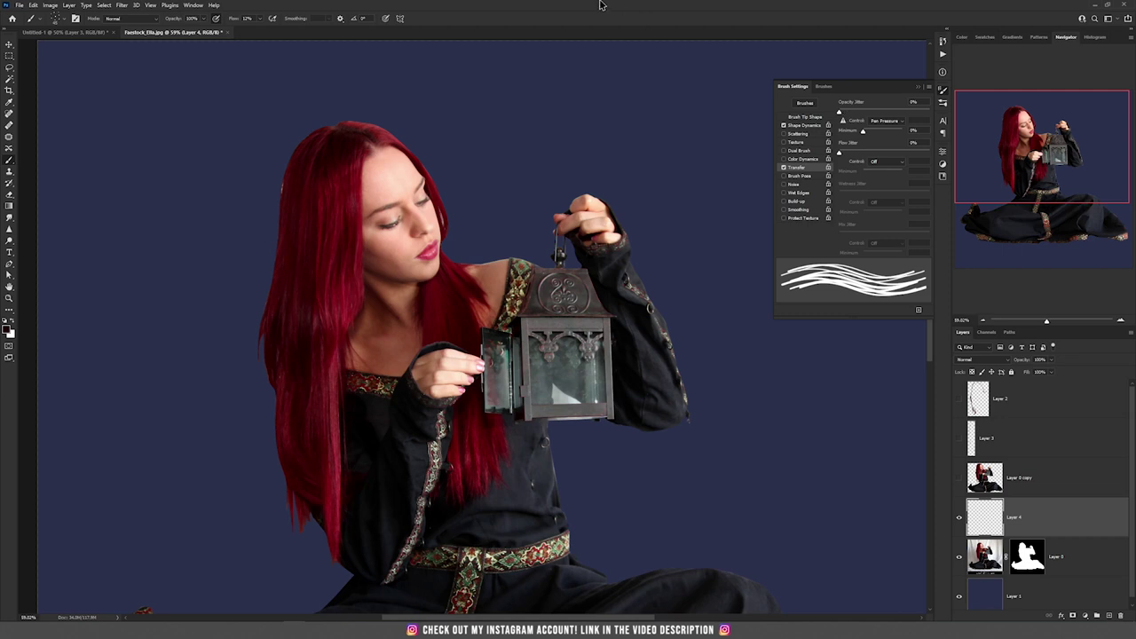
- Reduce the brush size and paint strands along the outer edge of the crown
{"action": "scroll", "coordinate": [271, 264], "scroll_direction": "up", "scroll_amount": 2}
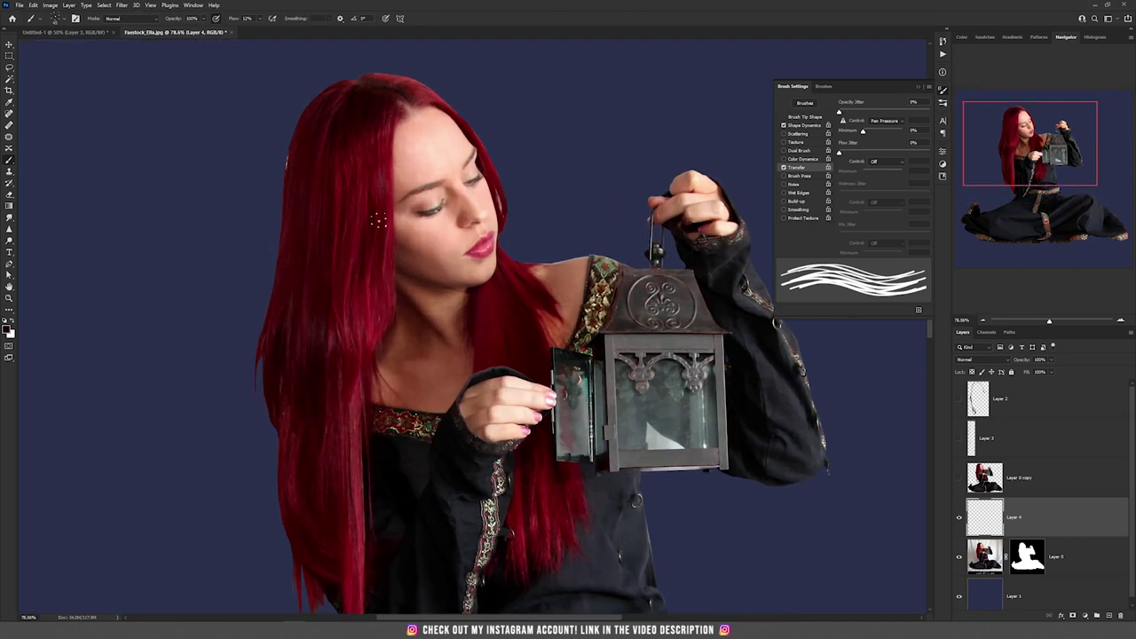
{"action": "scroll", "coordinate": [376, 223], "scroll_direction": "up", "scroll_amount": 1}
{"action": "left_click_drag", "start_coordinate": [376, 221], "coordinate": [366, 349]}
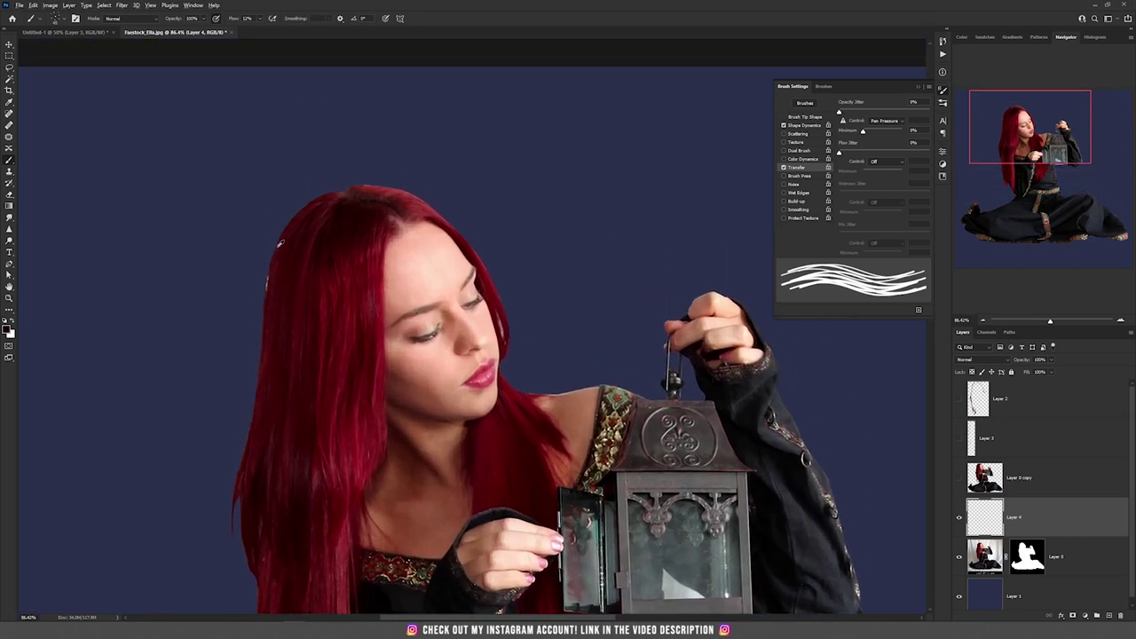
{"action": "key", "text": "bracketleft"}
{"action": "key", "text": "bracketleft"}
{"action": "key", "text": "bracketleft"}
{"action": "key", "text": "bracketleft"}
{"action": "key", "text": "bracketleft"}
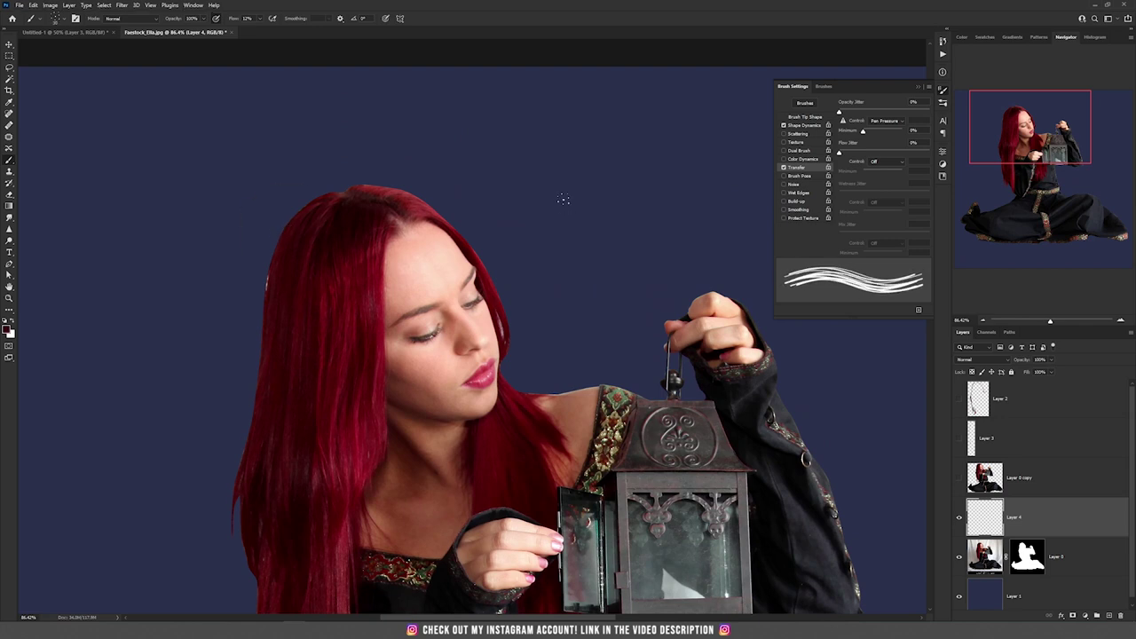
{"action": "mouse_move", "coordinate": [295, 221]}
{"action": "left_mouse_down"}
{"action": "mouse_move", "coordinate": [320, 195]}
{"action": "mouse_move", "coordinate": [275, 255]}
{"action": "mouse_move", "coordinate": [319, 206]}
{"action": "left_mouse_up"}
- Raise the flow to 100% and paint strands down the hair's outer edge, sampling matching reds from the hair
{"action": "left_click", "coordinate": [258, 18]}
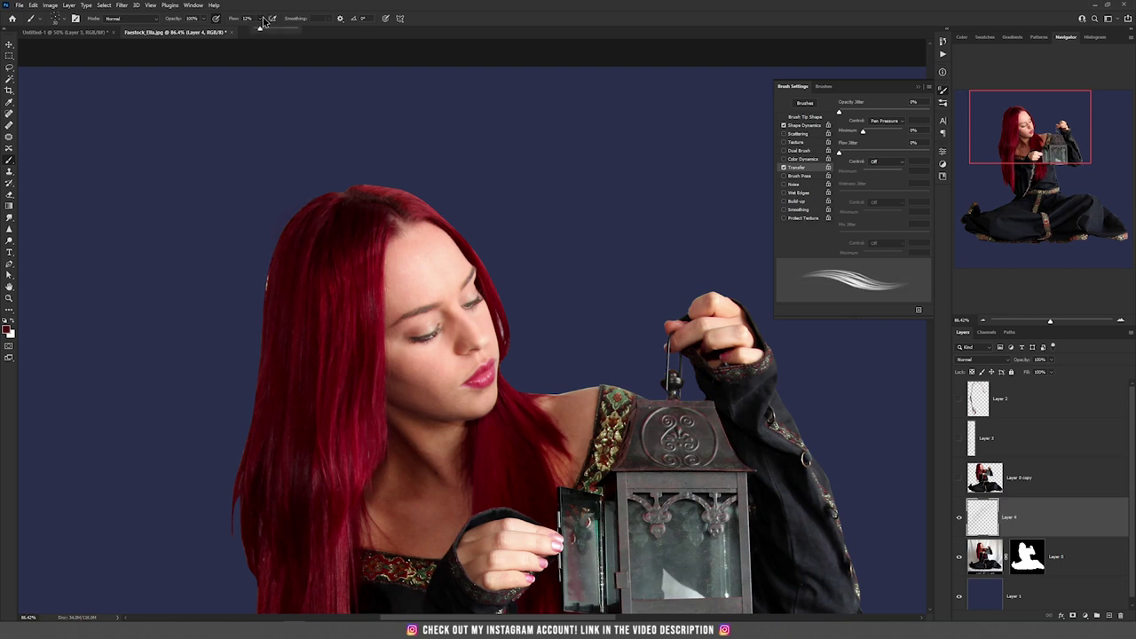
{"action": "left_click_drag", "start_coordinate": [259, 28], "coordinate": [302, 5]}
{"action": "mouse_move", "coordinate": [293, 228]}
{"action": "left_mouse_down"}
{"action": "mouse_move", "coordinate": [270, 259]}
{"action": "mouse_move", "coordinate": [280, 249]}
{"action": "mouse_move", "coordinate": [261, 354]}
{"action": "left_mouse_up"}
{"action": "mouse_move", "coordinate": [273, 258]}
{"action": "left_mouse_down"}
{"action": "mouse_move", "coordinate": [238, 457]}
{"action": "mouse_move", "coordinate": [253, 429]}
{"action": "mouse_move", "coordinate": [264, 303]}
{"action": "mouse_move", "coordinate": [244, 450]}
{"action": "mouse_move", "coordinate": [284, 327]}
{"action": "mouse_move", "coordinate": [259, 358]}
{"action": "mouse_move", "coordinate": [272, 328]}
{"action": "mouse_move", "coordinate": [249, 452]}
{"action": "mouse_move", "coordinate": [274, 348]}
{"action": "mouse_move", "coordinate": [273, 365]}
{"action": "mouse_move", "coordinate": [261, 359]}
{"action": "mouse_move", "coordinate": [287, 434]}
{"action": "left_mouse_up"}
{"action": "mouse_move", "coordinate": [286, 431]}
{"action": "left_mouse_down"}
{"action": "mouse_move", "coordinate": [292, 372]}
{"action": "mouse_move", "coordinate": [314, 535]}
{"action": "left_mouse_up"}
{"action": "left_click_drag", "start_coordinate": [321, 497], "coordinate": [324, 534]}
{"action": "mouse_move", "coordinate": [377, 483]}
{"action": "left_mouse_down"}
{"action": "mouse_move", "coordinate": [364, 378]}
{"action": "mouse_move", "coordinate": [346, 511]}
{"action": "left_mouse_up"}
{"action": "left_click", "coordinate": [365, 391], "text": "alt"}
{"action": "left_click", "coordinate": [300, 373], "text": "alt"}
{"action": "mouse_move", "coordinate": [300, 387]}
{"action": "left_mouse_down"}
{"action": "mouse_move", "coordinate": [289, 442]}
{"action": "mouse_move", "coordinate": [273, 456]}
{"action": "left_mouse_up"}
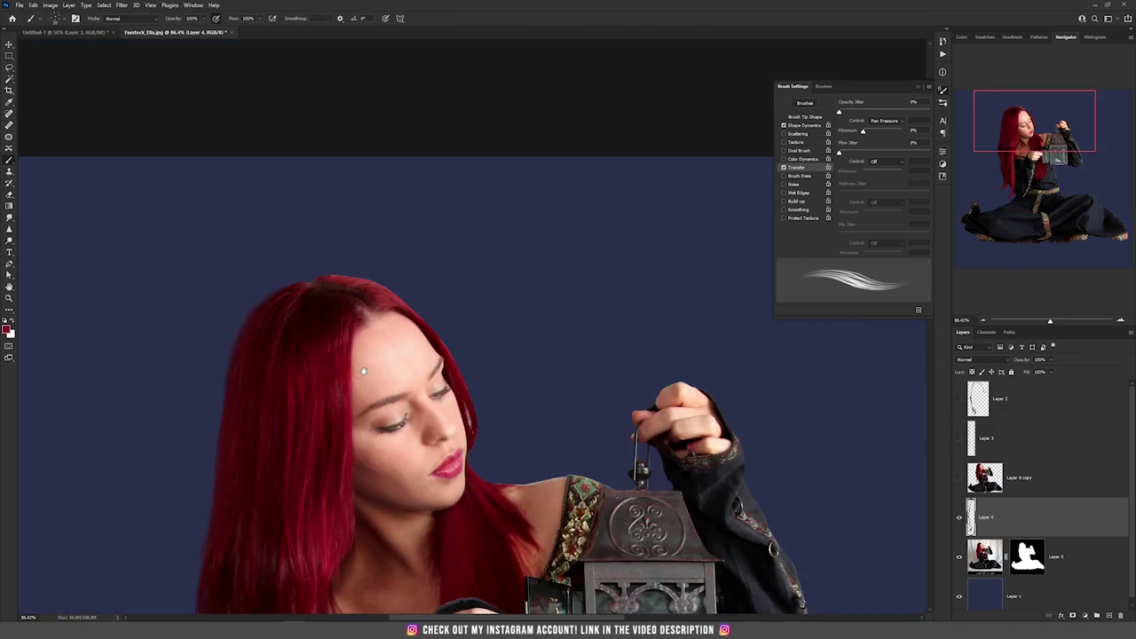
- Reduce the brush size, lower the flow to 38% and paint short strands along the top of the head
{"action": "scroll", "coordinate": [218, 491], "scroll_direction": "up", "scroll_amount": 5}
{"action": "left_click_drag", "start_coordinate": [388, 273], "coordinate": [457, 273]}
{"action": "left_click_drag", "start_coordinate": [234, 19], "coordinate": [179, 19]}
{"action": "key", "text": "["}
{"action": "key", "text": "["}
{"action": "key", "text": "["}
{"action": "key", "text": "["}
{"action": "key", "text": "["}
{"action": "key", "text": "["}
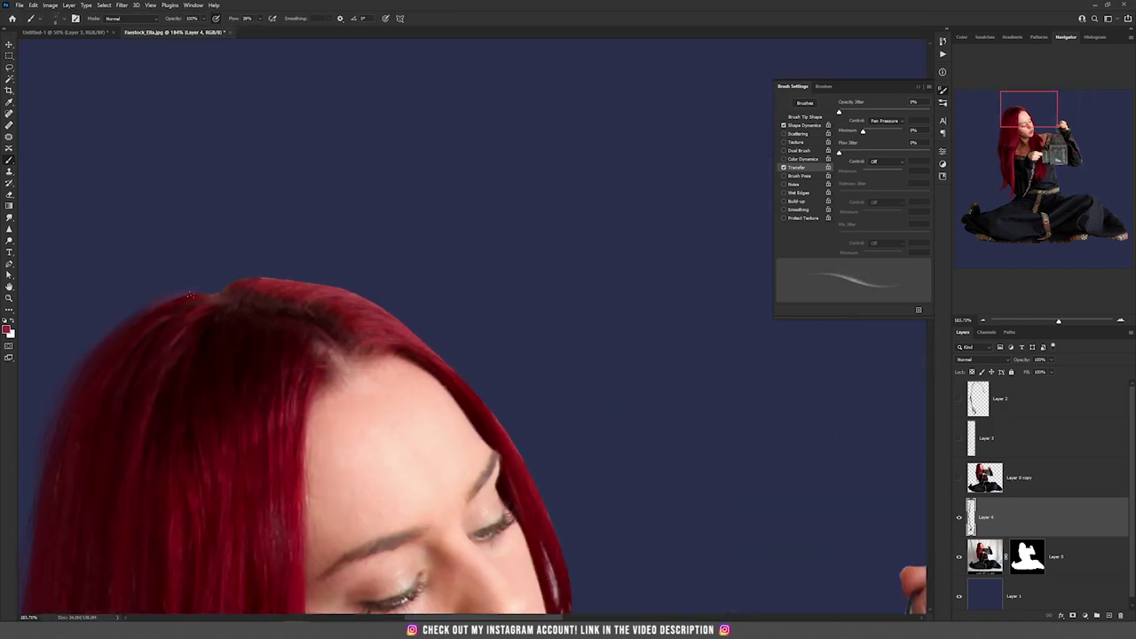
{"action": "left_click_drag", "start_coordinate": [153, 305], "coordinate": [199, 291]}
- Set the flow to 100%, sample the hair colour at the parting and paint strands over the crown
{"action": "left_click_drag", "start_coordinate": [260, 19], "coordinate": [291, 29]}
{"action": "left_click", "coordinate": [266, 308], "text": "alt"}
{"action": "mouse_move", "coordinate": [229, 288]}
{"action": "left_mouse_down"}
{"action": "mouse_move", "coordinate": [330, 286]}
{"action": "mouse_move", "coordinate": [317, 282]}
{"action": "left_mouse_up"}
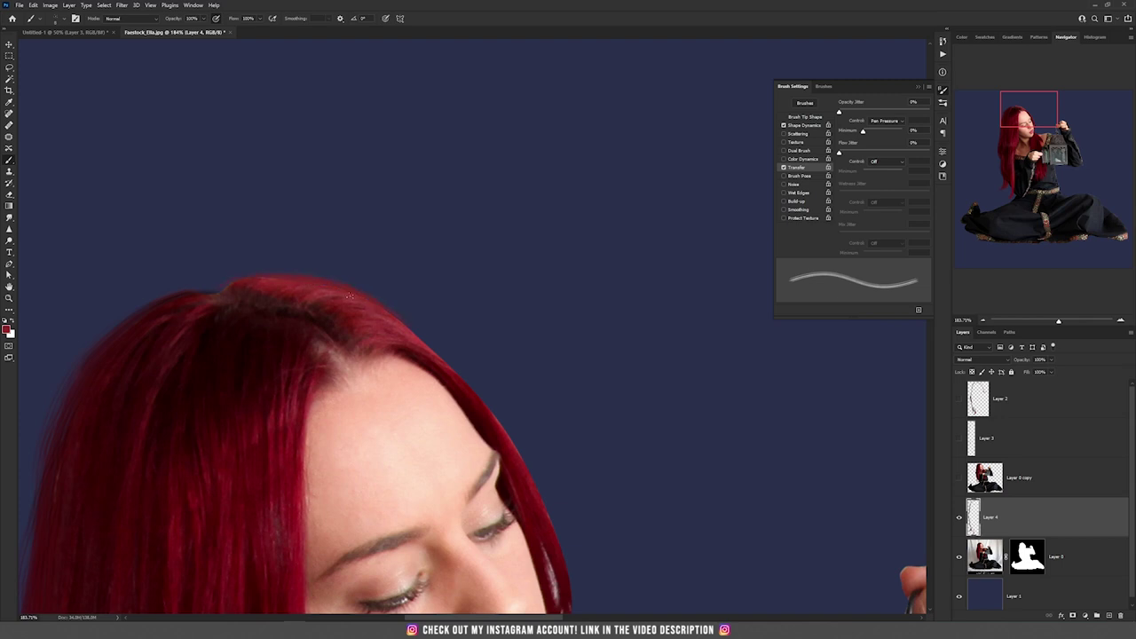
- Sample reds from the hair and paint strands beside the forehead and flicking out over the shoulder
{"action": "mouse_move", "coordinate": [428, 346]}
{"action": "left_mouse_down"}
{"action": "mouse_move", "coordinate": [346, 288]}
{"action": "mouse_move", "coordinate": [421, 371]}
{"action": "left_mouse_up"}
{"action": "left_click", "coordinate": [390, 337], "text": "alt"}
{"action": "mouse_move", "coordinate": [410, 354]}
{"action": "left_mouse_down"}
{"action": "mouse_move", "coordinate": [364, 299]}
{"action": "mouse_move", "coordinate": [442, 406]}
{"action": "left_mouse_up"}
{"action": "left_click", "coordinate": [424, 371], "text": "alt"}
{"action": "mouse_move", "coordinate": [464, 490]}
{"action": "left_mouse_down"}
{"action": "mouse_move", "coordinate": [451, 414]}
{"action": "mouse_move", "coordinate": [475, 509]}
{"action": "mouse_move", "coordinate": [452, 368]}
{"action": "mouse_move", "coordinate": [533, 444]}
{"action": "left_mouse_up"}
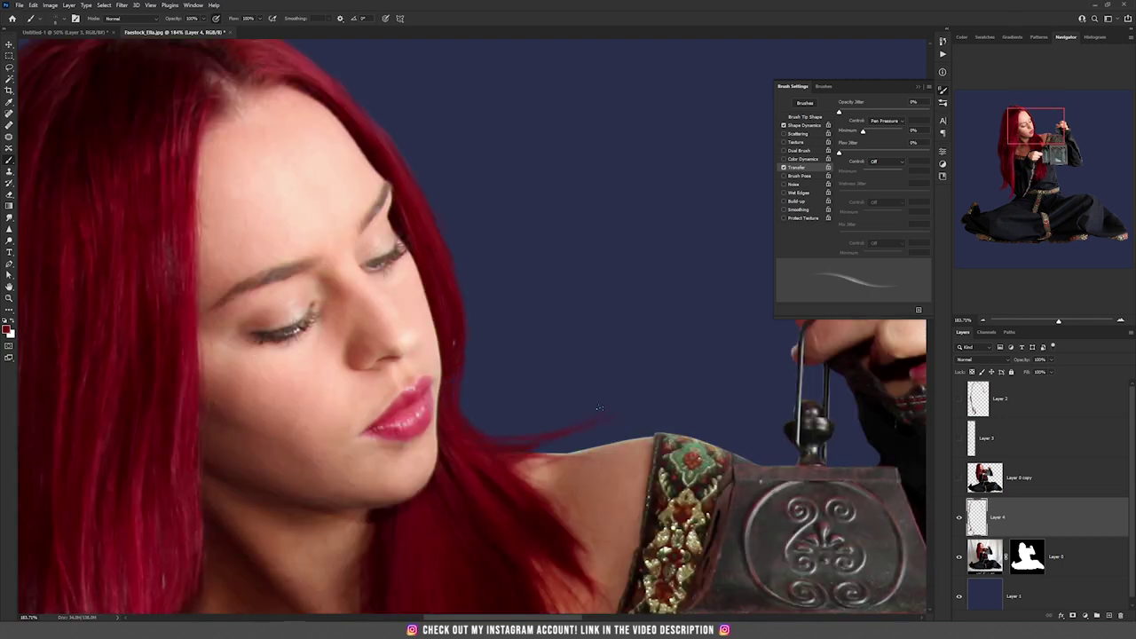
{"action": "left_click_drag", "start_coordinate": [459, 442], "coordinate": [623, 580]}
- Shrink the brush further, sample hair colours and paint fine individual strands down the long hair to its tips
{"action": "key", "text": "bracketleft"}
{"action": "key", "text": "bracketleft"}
{"action": "key", "text": "bracketleft"}
{"action": "left_click", "coordinate": [433, 242], "text": "alt"}
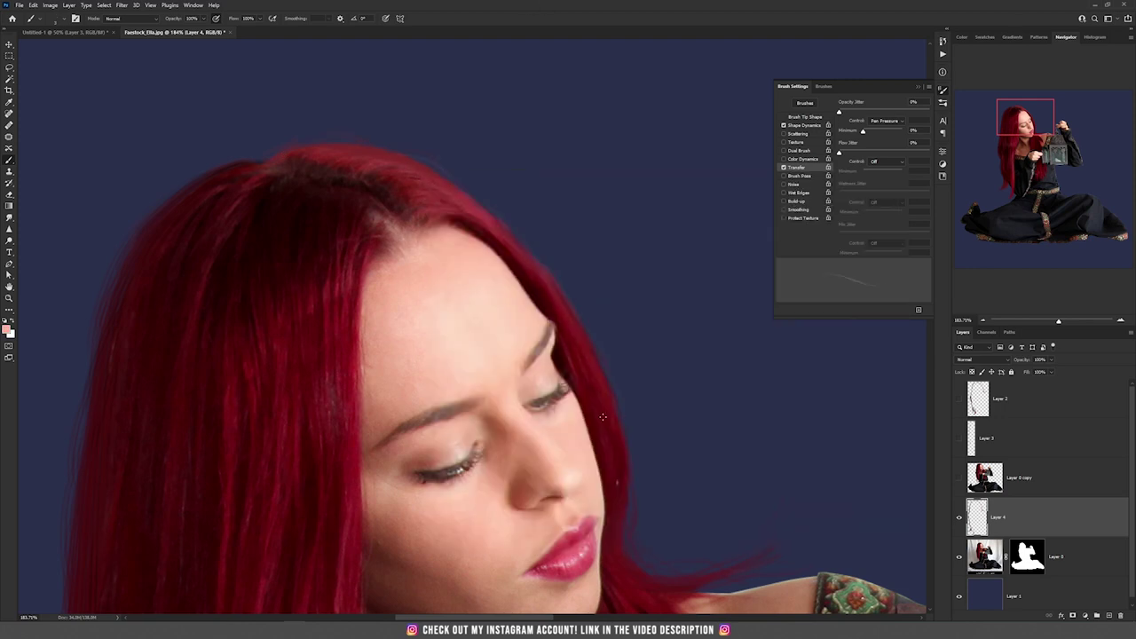
{"action": "left_click", "coordinate": [148, 218], "text": "alt"}
{"action": "left_click_drag", "start_coordinate": [225, 372], "coordinate": [384, 186]}
{"action": "left_click_drag", "start_coordinate": [248, 426], "coordinate": [346, 172]}
{"action": "left_click_drag", "start_coordinate": [337, 439], "coordinate": [339, 283]}
{"action": "left_click", "coordinate": [530, 203], "text": "alt"}
{"action": "scroll", "coordinate": [346, 213], "scroll_direction": "down", "scroll_amount": 5}
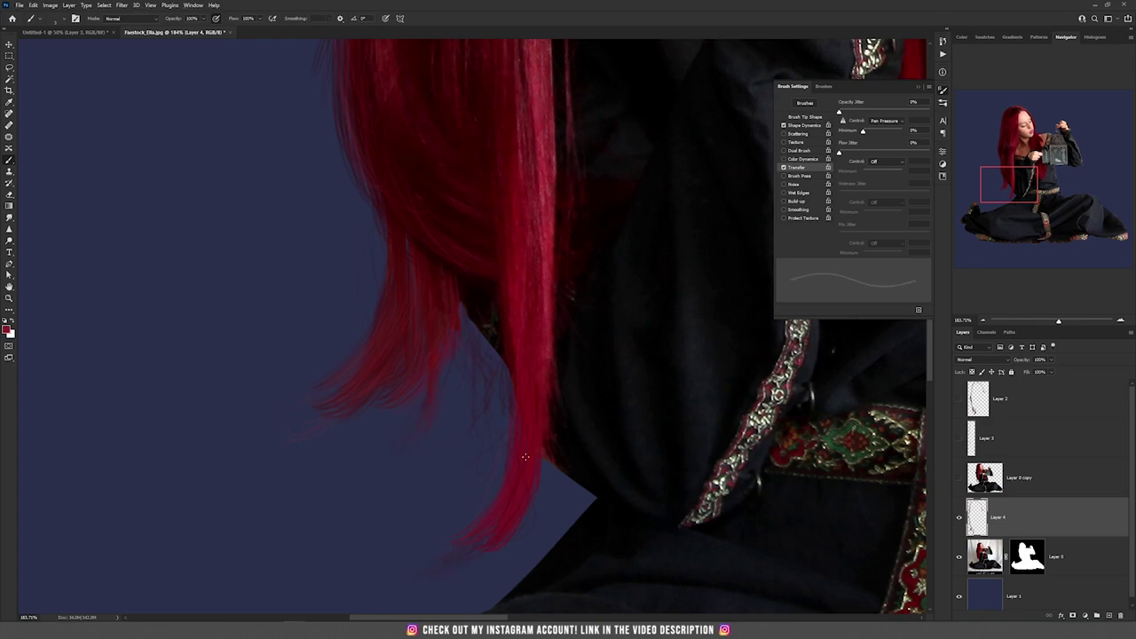
- Paint very fine light-toned highlight strands around the crown and down the upper hair
{"action": "scroll", "coordinate": [536, 414], "scroll_direction": "down", "scroll_amount": 10}
{"action": "scroll", "coordinate": [388, 135], "scroll_direction": "up", "scroll_amount": 10}
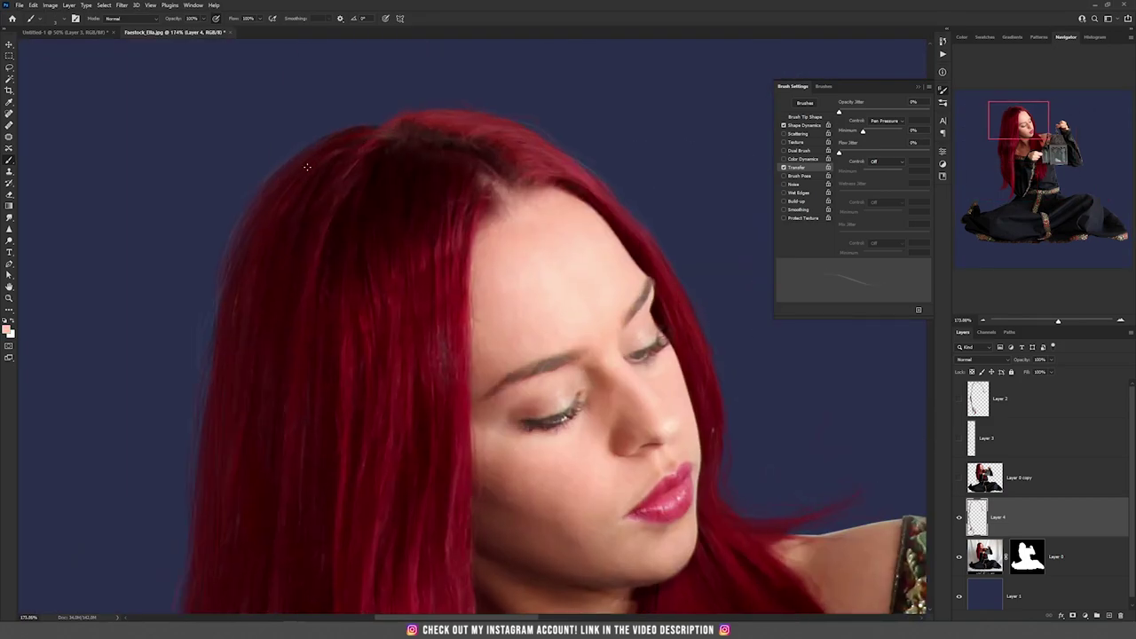
{"action": "left_click_drag", "start_coordinate": [292, 532], "coordinate": [391, 133]}
{"action": "left_click_drag", "start_coordinate": [408, 550], "coordinate": [433, 302]}
{"action": "left_click_drag", "start_coordinate": [488, 559], "coordinate": [526, 361]}
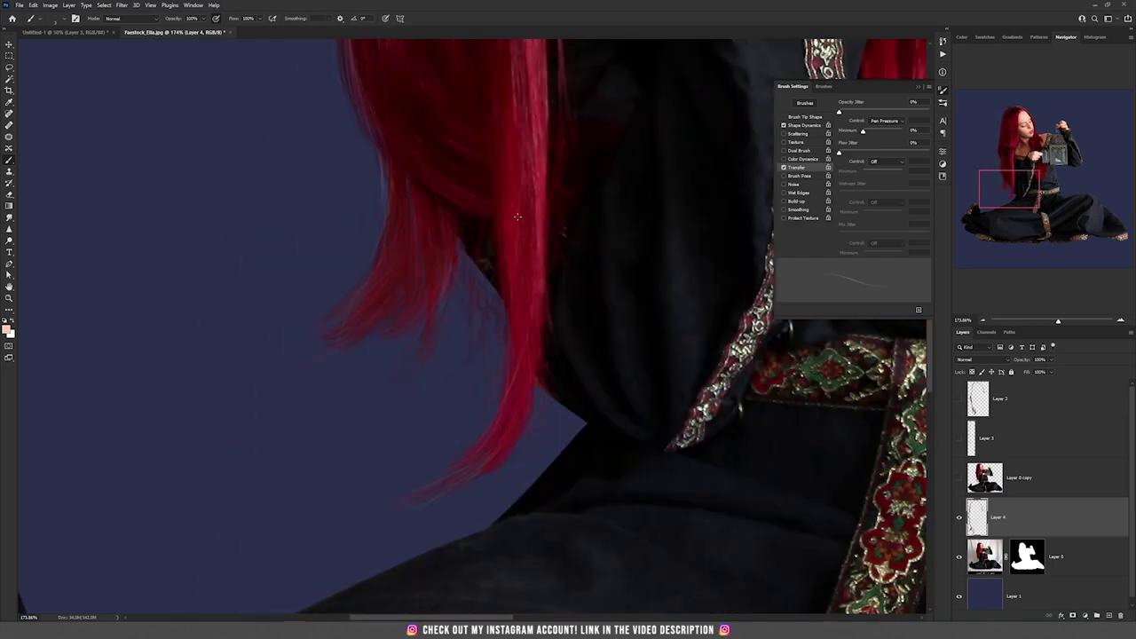
- Add thin light strands along the lower hair tips and around the edge of the head
{"action": "left_click_drag", "start_coordinate": [532, 98], "coordinate": [319, 332]}
{"action": "left_click_drag", "start_coordinate": [426, 89], "coordinate": [304, 355]}
{"action": "left_click_drag", "start_coordinate": [314, 192], "coordinate": [382, 229]}
{"action": "left_click_drag", "start_coordinate": [309, 94], "coordinate": [478, 306]}
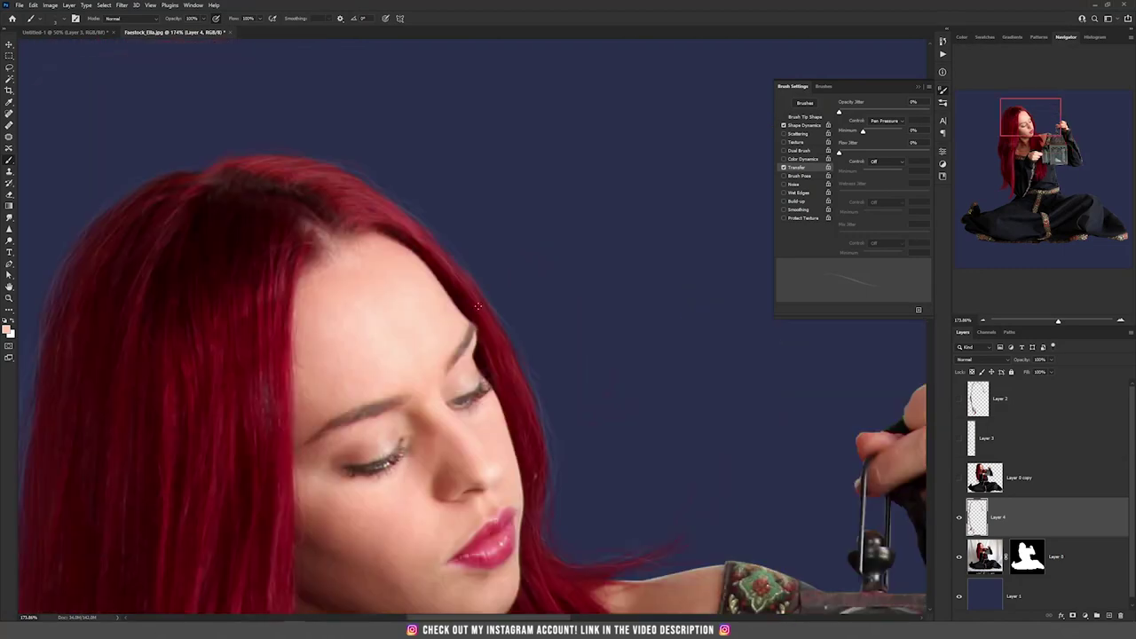
{"action": "left_click_drag", "start_coordinate": [23, 445], "coordinate": [157, 276]}
- Rename the layer holding the pen-painted strands as tablet
{"action": "key", "text": "v"}
{"action": "mouse_move", "coordinate": [603, 311]}
{"action": "left_mouse_down"}
{"action": "mouse_move", "coordinate": [469, 310]}
{"action": "mouse_move", "coordinate": [448, 373]}
{"action": "left_mouse_up"}
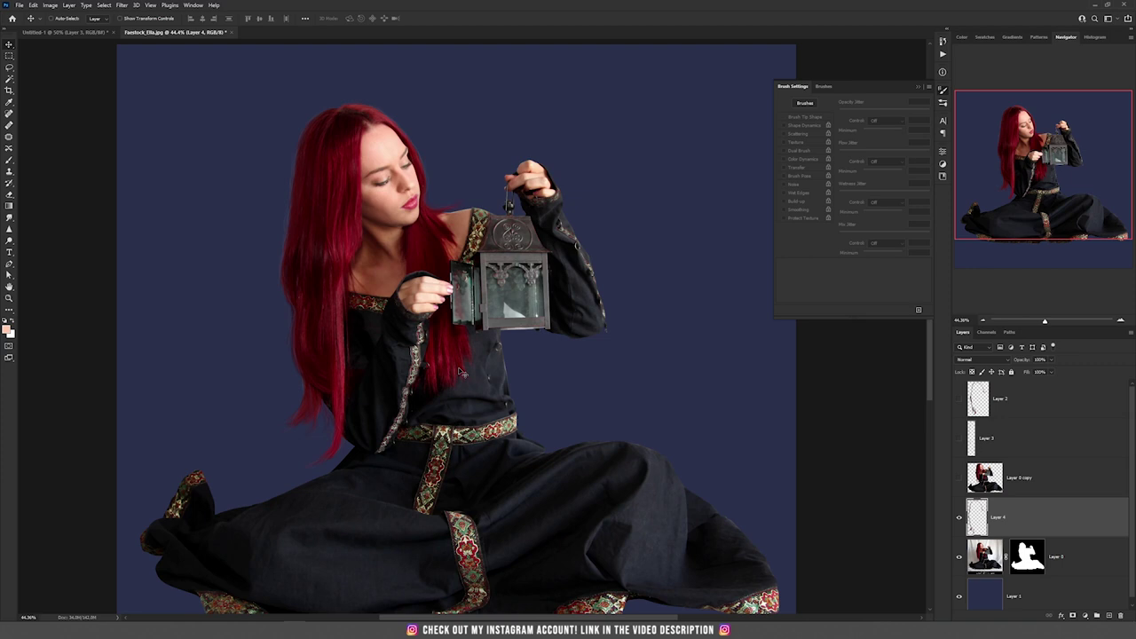
{"action": "key", "text": "ctrl+0"}
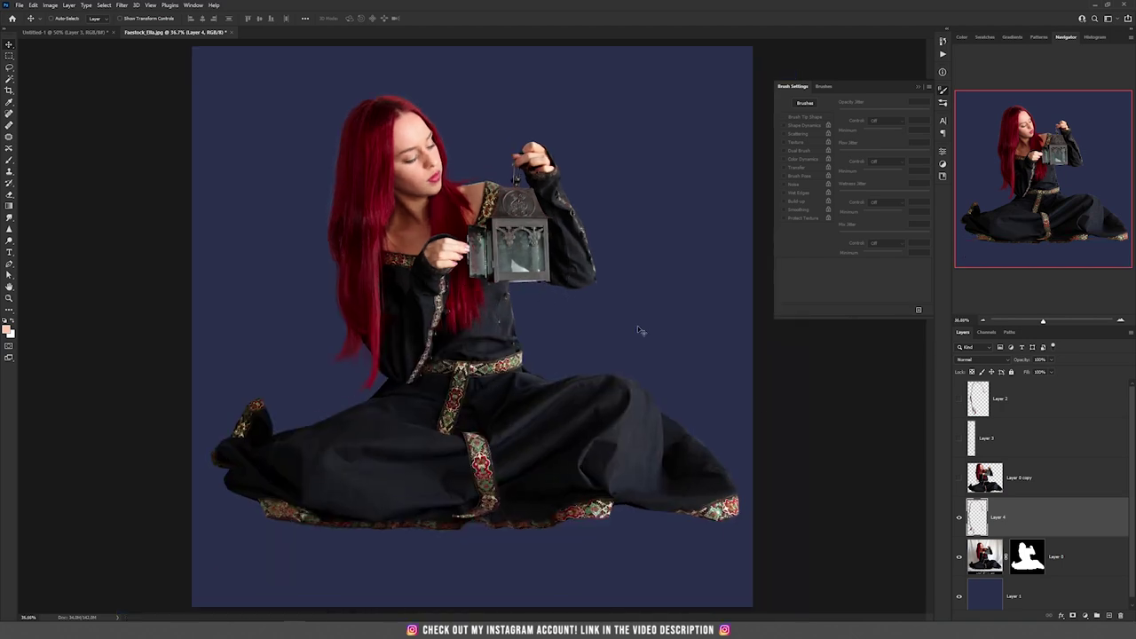
{"action": "double_click", "coordinate": [999, 518]}
{"action": "type", "text": "tablet"}
{"action": "key", "text": "Return"}
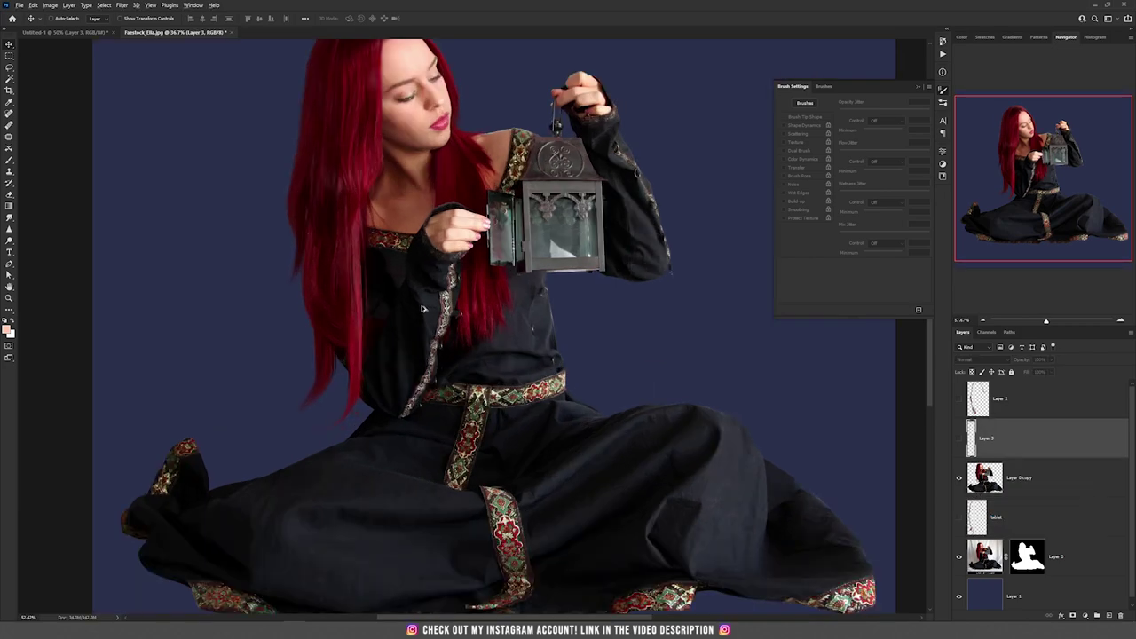
- Show the painted strand layers Layer 2 and Layer 3, hide Layer 0 copy, and make Layer 2 the active layer
{"action": "scroll", "coordinate": [423, 309], "scroll_direction": "up", "scroll_amount": 4}
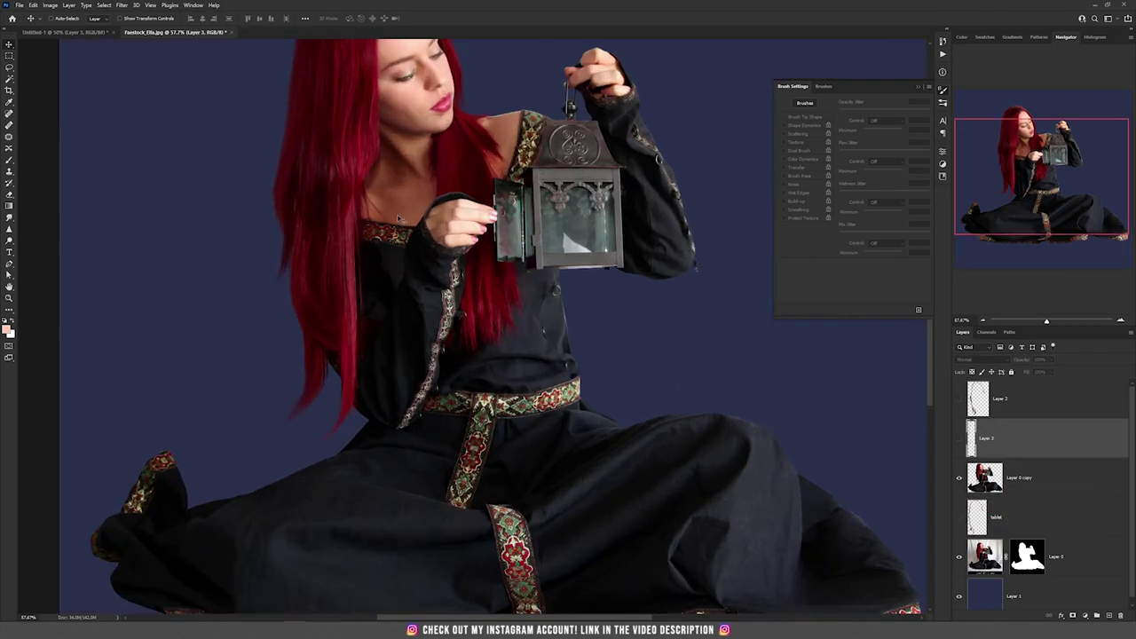
{"action": "scroll", "coordinate": [331, 302], "scroll_direction": "down", "scroll_amount": 1}
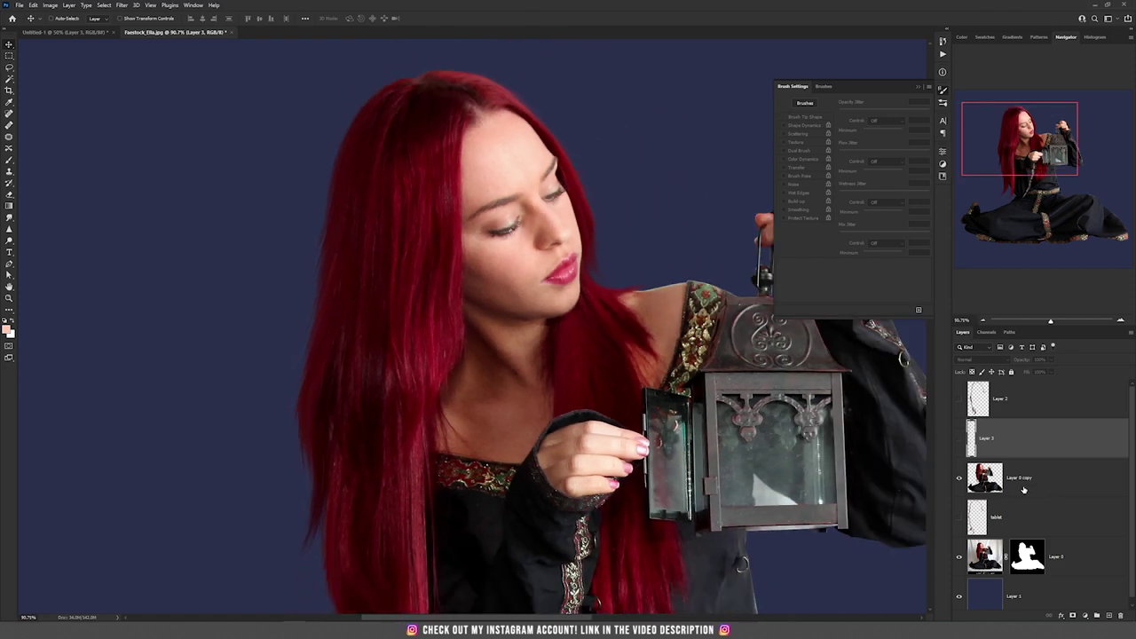
{"action": "left_click_drag", "start_coordinate": [445, 339], "coordinate": [441, 193]}
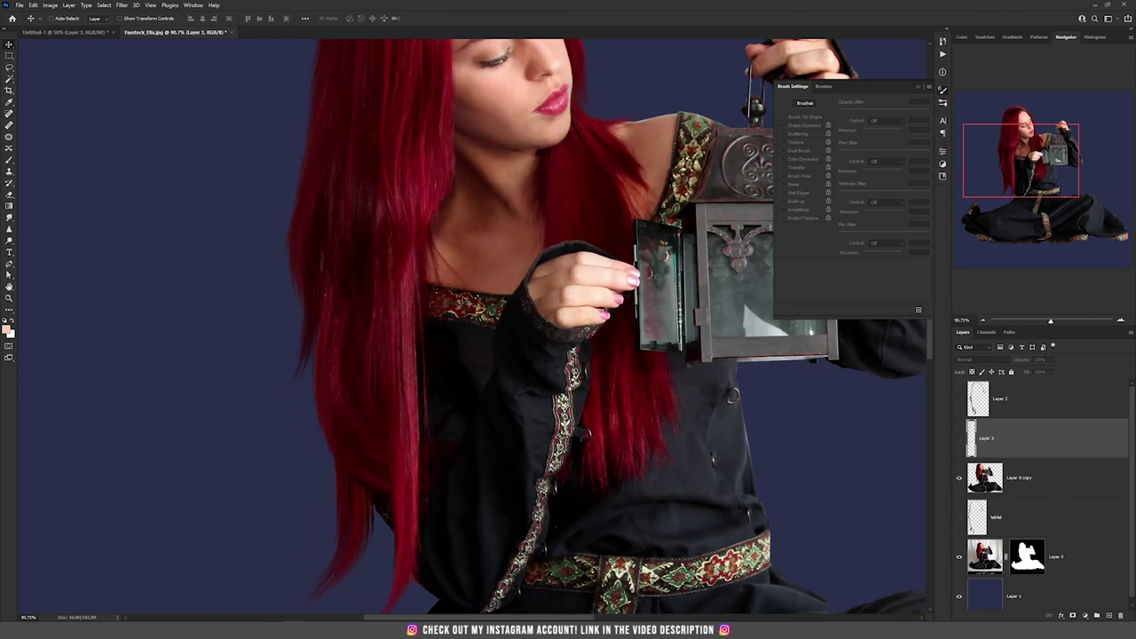
{"action": "left_click_drag", "start_coordinate": [493, 212], "coordinate": [484, 388]}
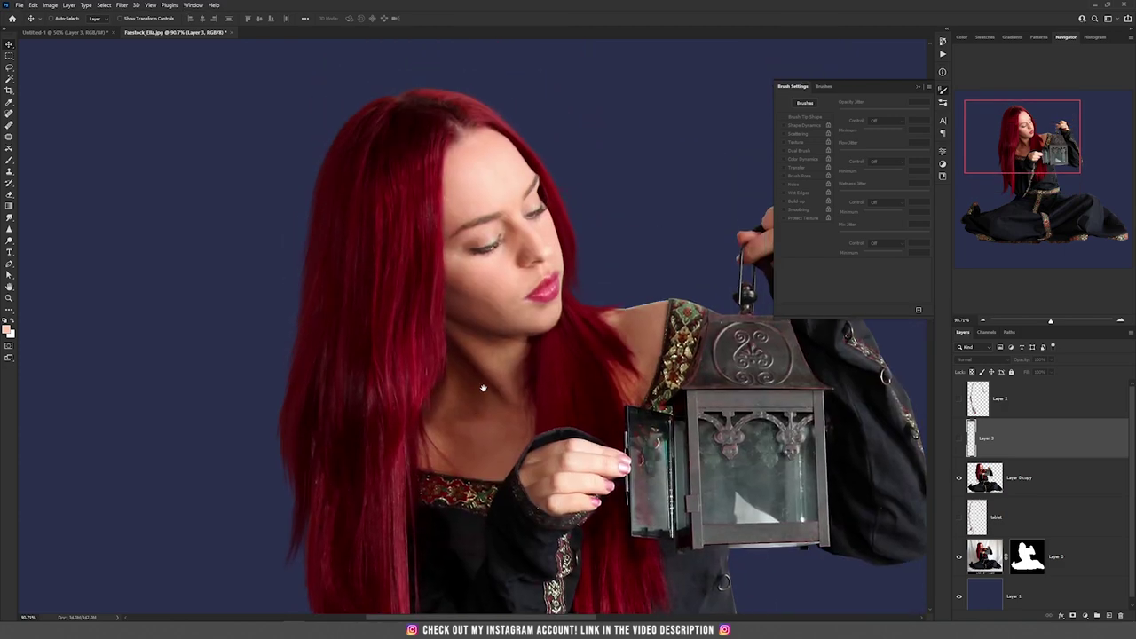
{"action": "left_click", "coordinate": [957, 440]}
{"action": "left_click", "coordinate": [959, 398]}
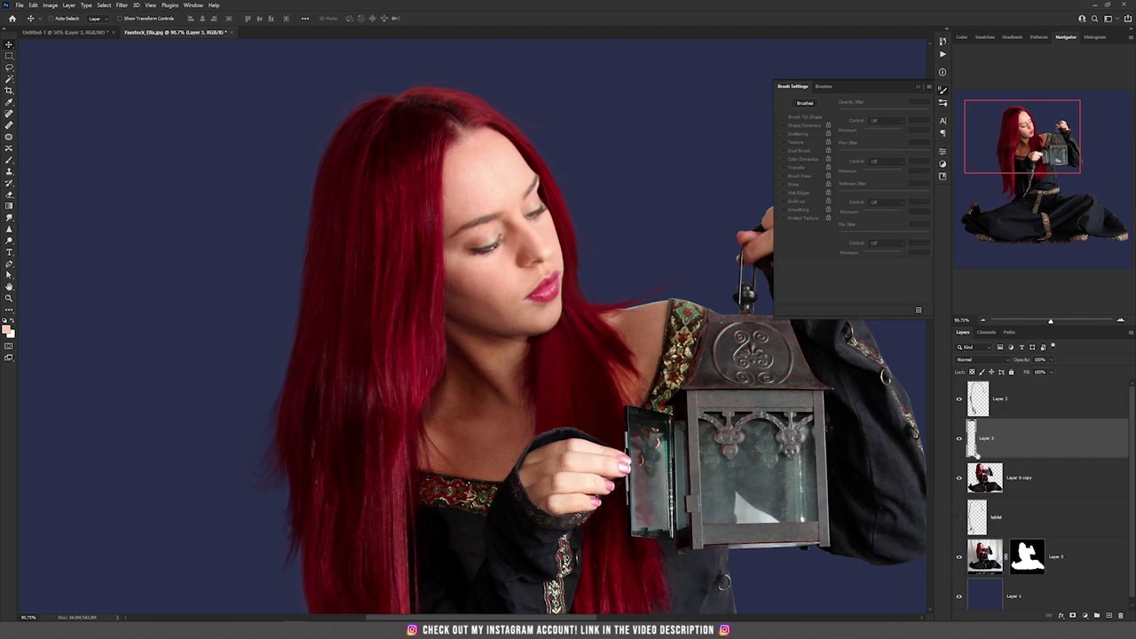
{"action": "scroll", "coordinate": [557, 386], "scroll_direction": "down", "scroll_amount": 1}
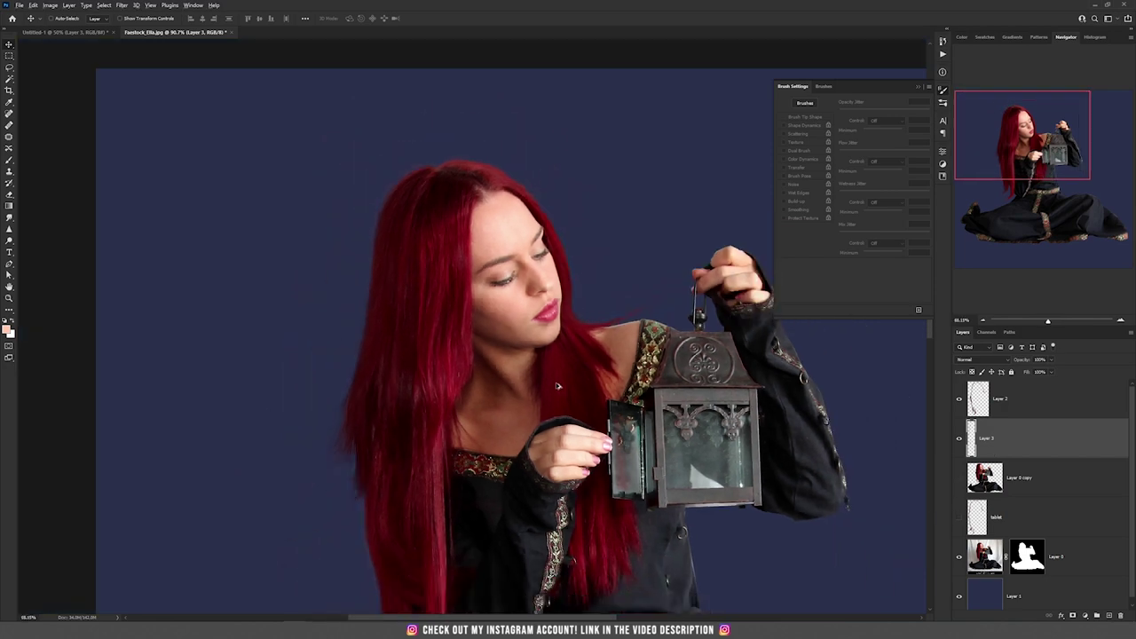
{"action": "scroll", "coordinate": [558, 386], "scroll_direction": "down", "scroll_amount": 1}
{"action": "left_click", "coordinate": [988, 408]}
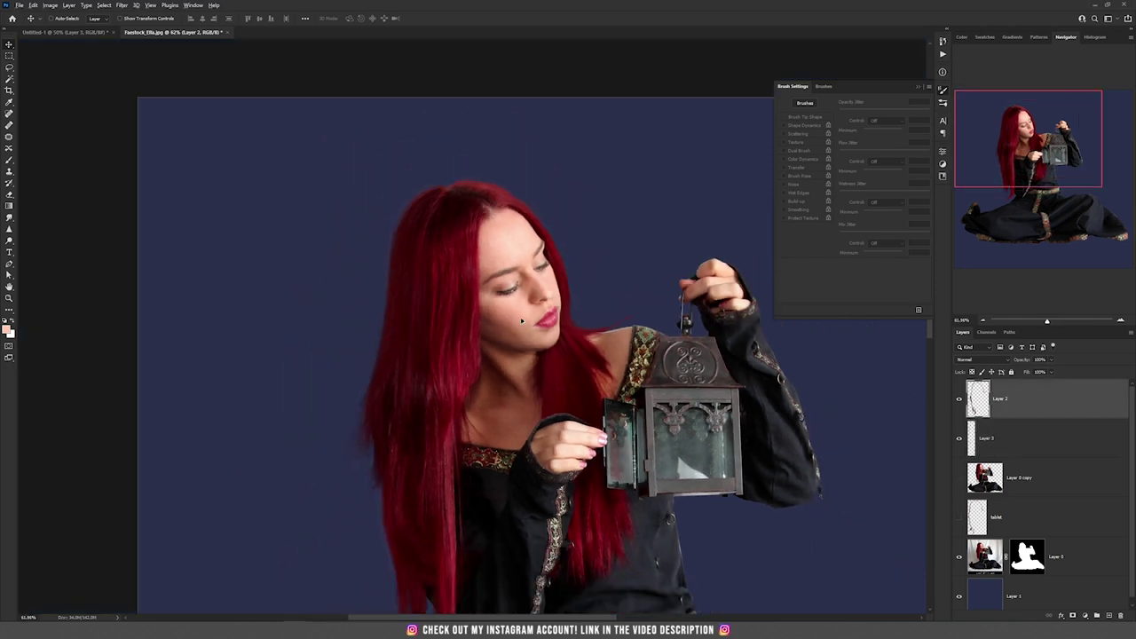
- Examine the painted hair strands from the crown down to the tips, ending with the whole image in view
{"action": "scroll", "coordinate": [522, 321], "scroll_direction": "up", "scroll_amount": 1}
{"action": "scroll", "coordinate": [519, 344], "scroll_direction": "down", "scroll_amount": 5}
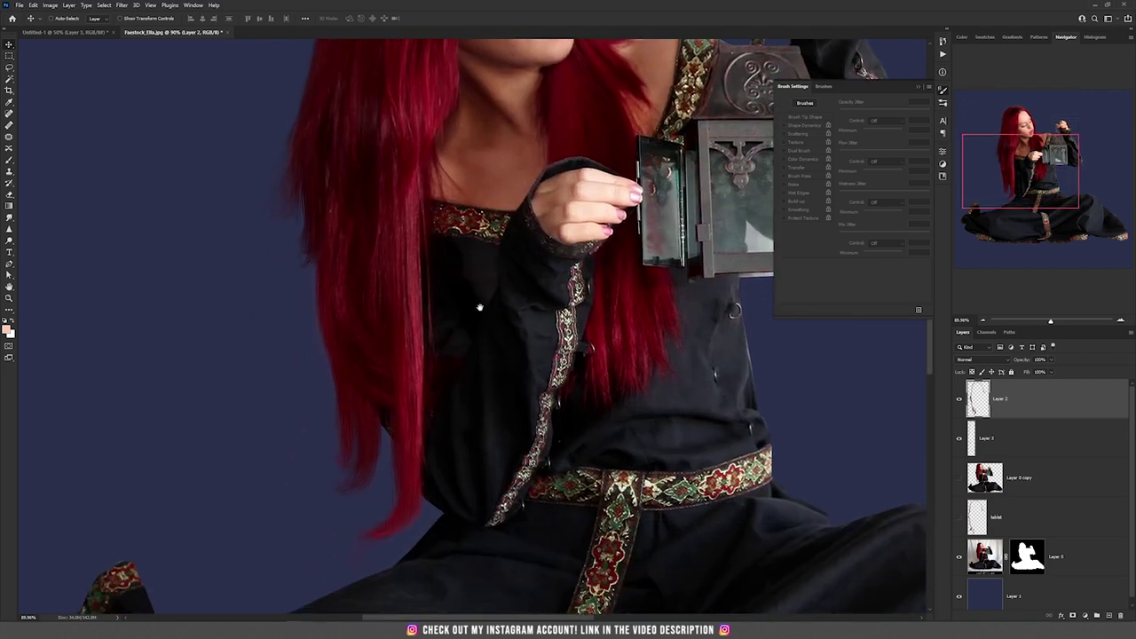
{"action": "scroll", "coordinate": [473, 241], "scroll_direction": "up", "scroll_amount": 5}
{"action": "scroll", "coordinate": [473, 241], "scroll_direction": "down", "scroll_amount": 2}
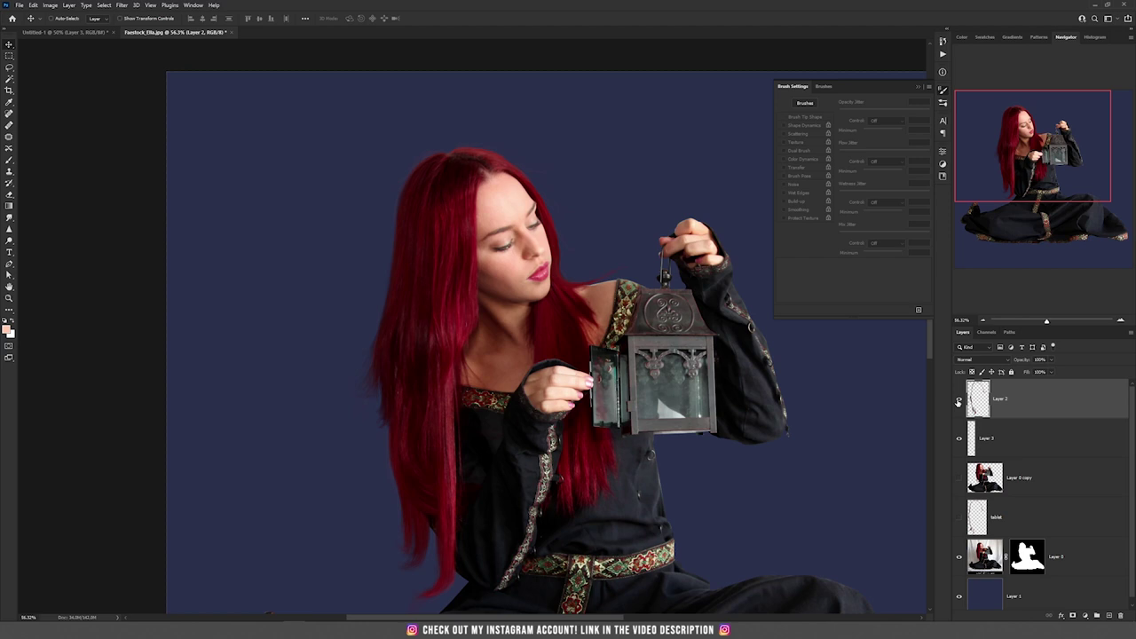
{"action": "key", "text": "ctrl+0"}
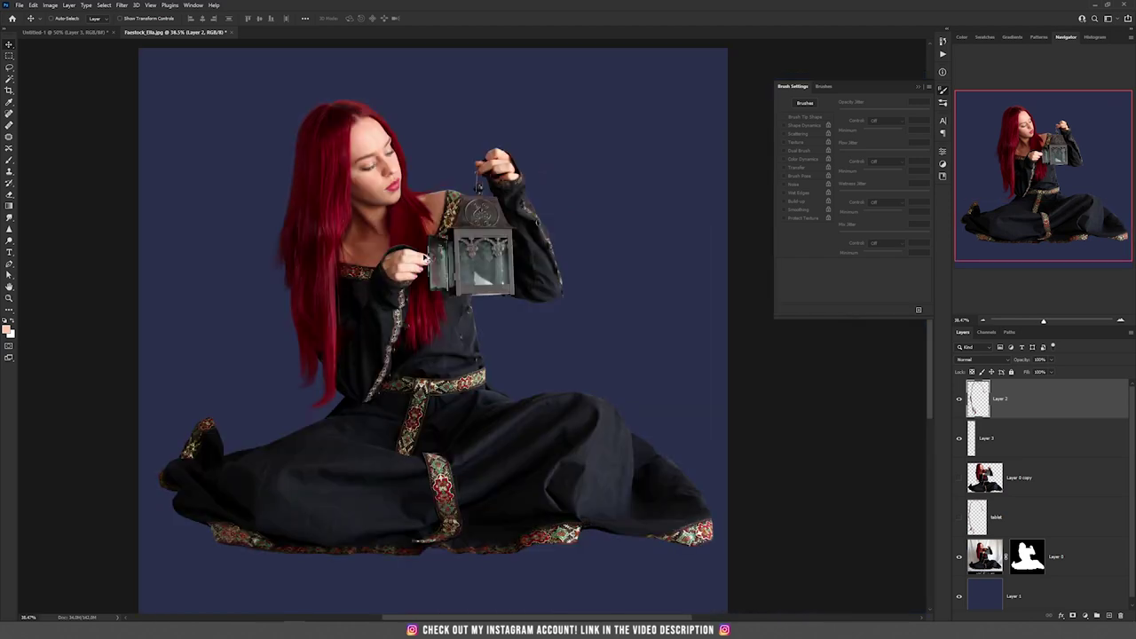